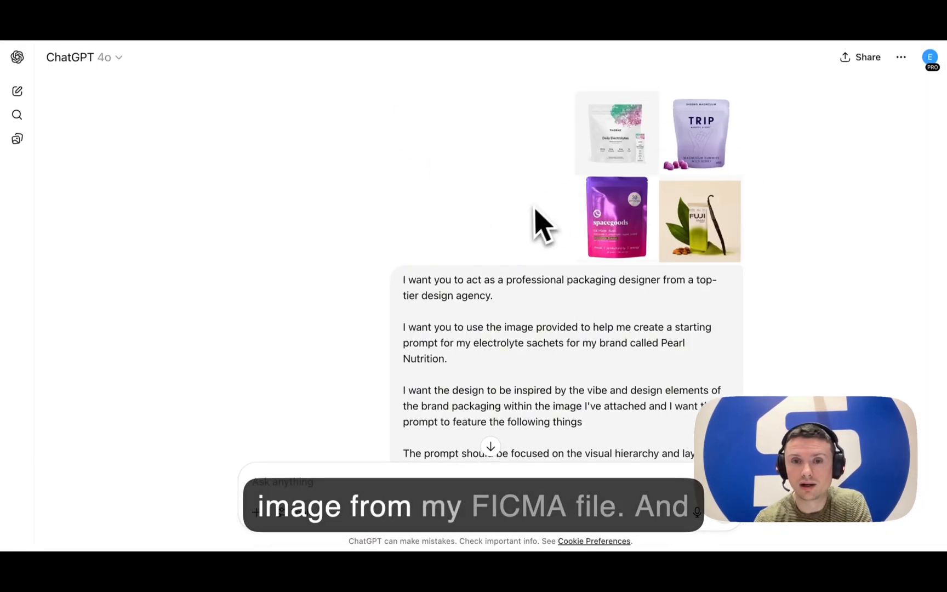
# Read through the Pearl Nutrition packaging designer brief and the 500-character starting prompt written in reply
pyautogui.scroll(-5, 566, 252)
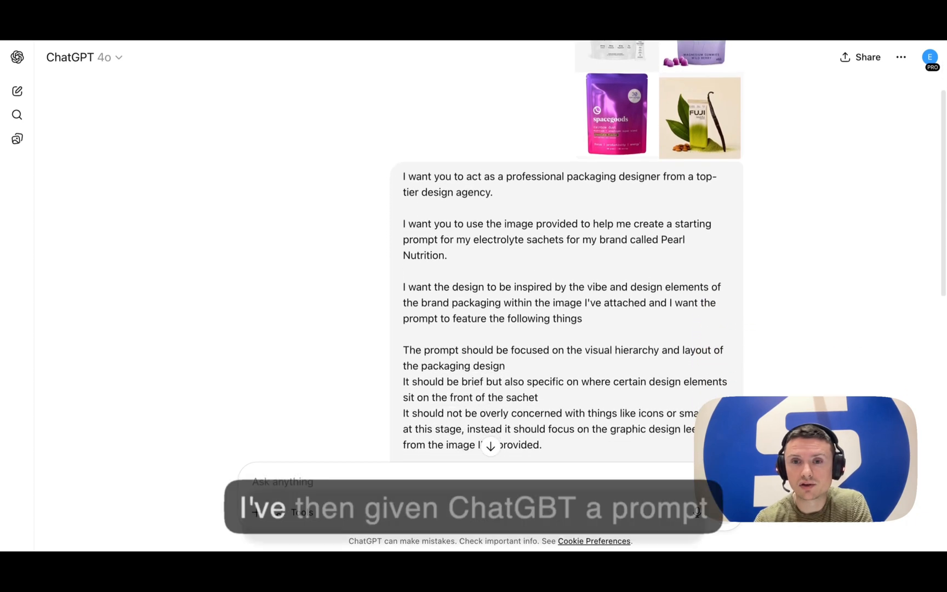
pyautogui.scroll(1, 567, 252)
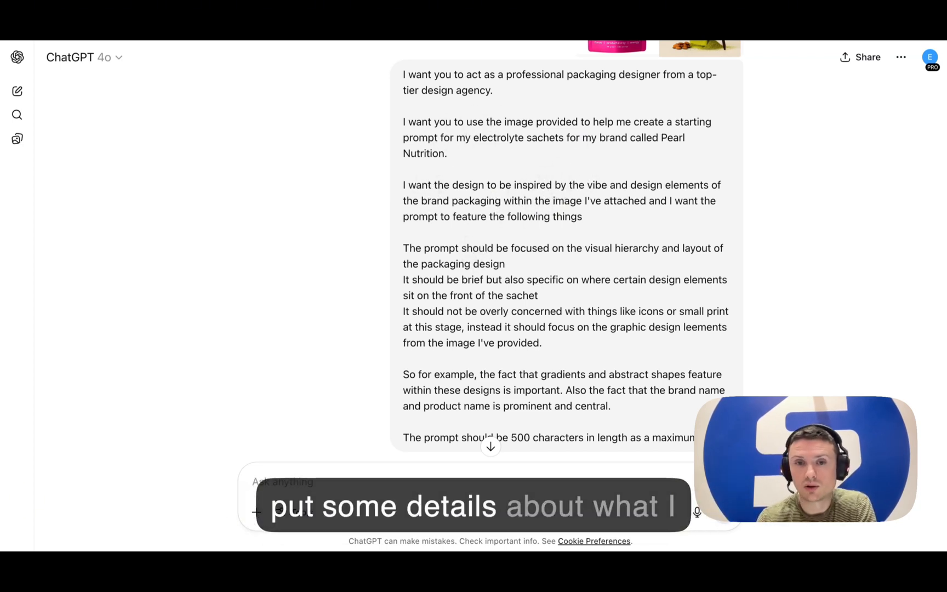
pyautogui.scroll(-3, 465, 241)
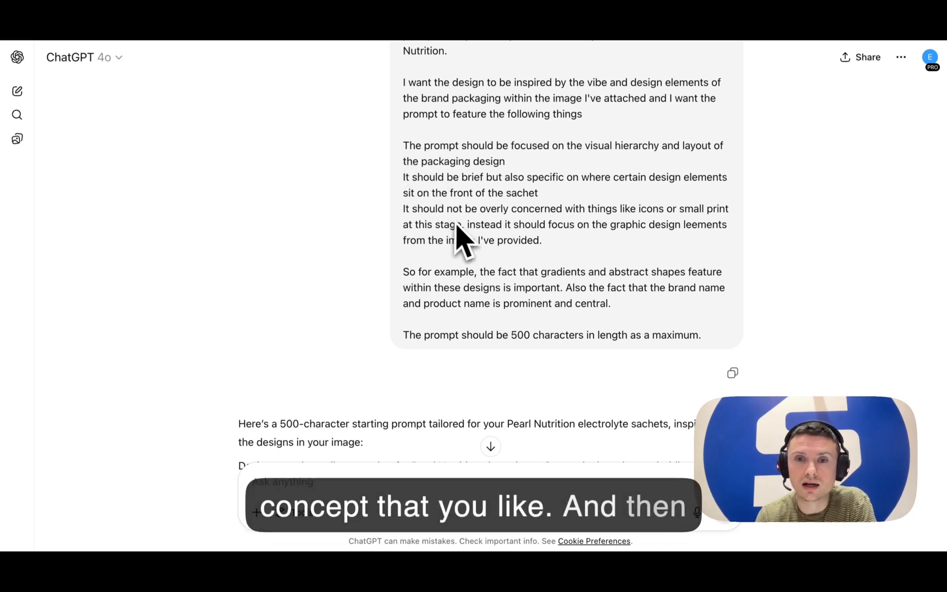
pyautogui.scroll(-1, 454, 248)
pyautogui.scroll(-2, 454, 248)
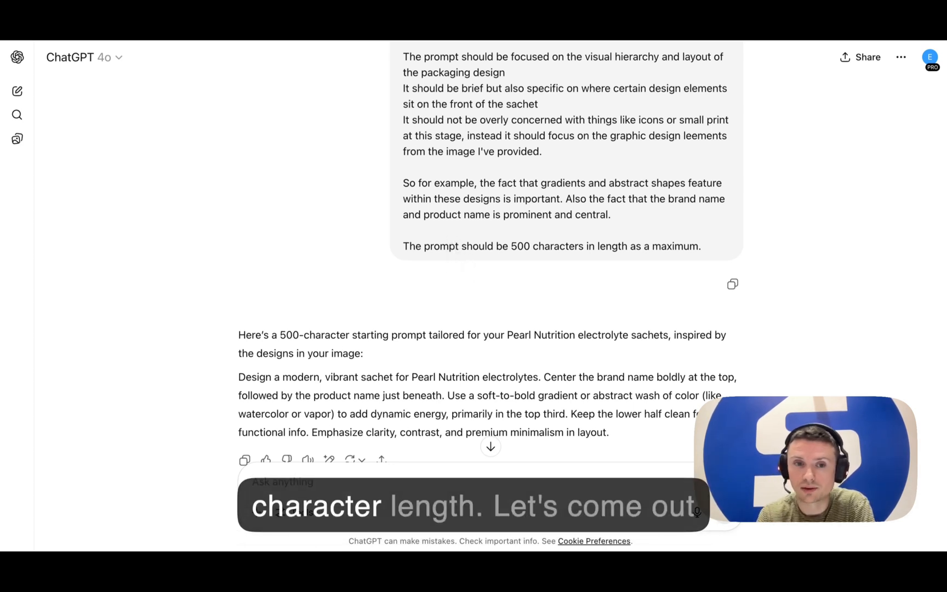
pyautogui.scroll(-3, 456, 255)
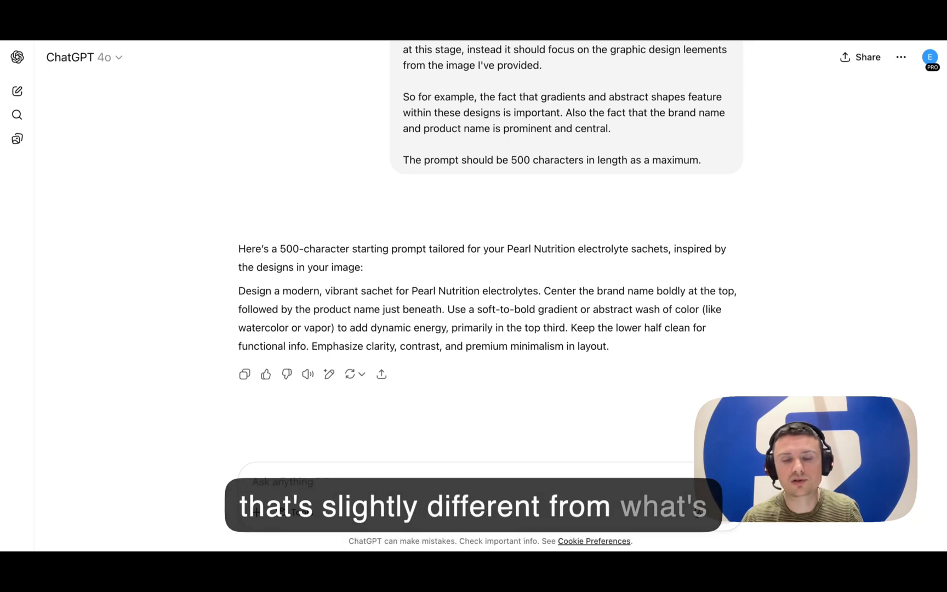
# Ask for a refined prompt whose design style stands out vs. these competitors, not just blends in, with something slightly more edgy
pyautogui.write('Thanks')
pyautogui.write(', c')
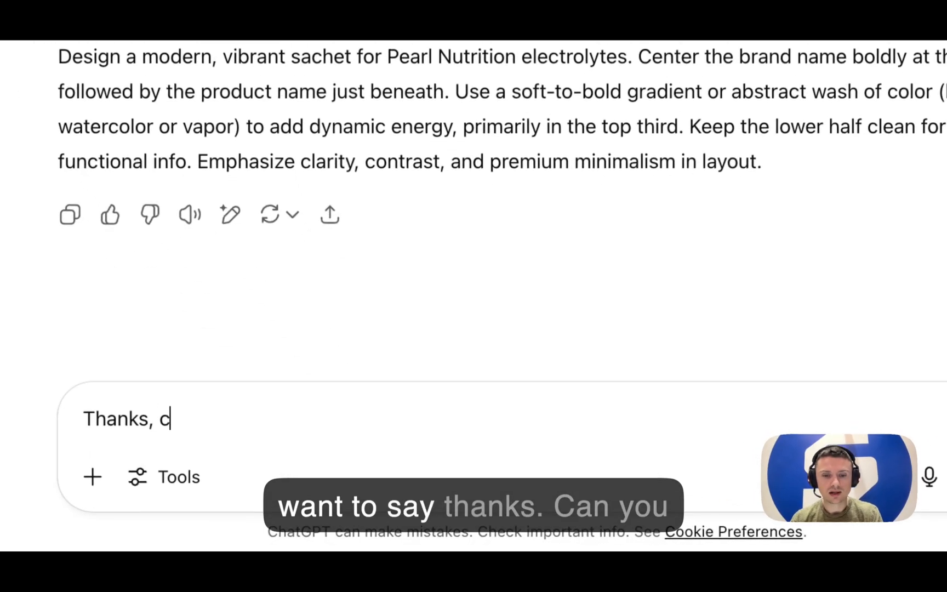
pyautogui.write('an you refine this so')
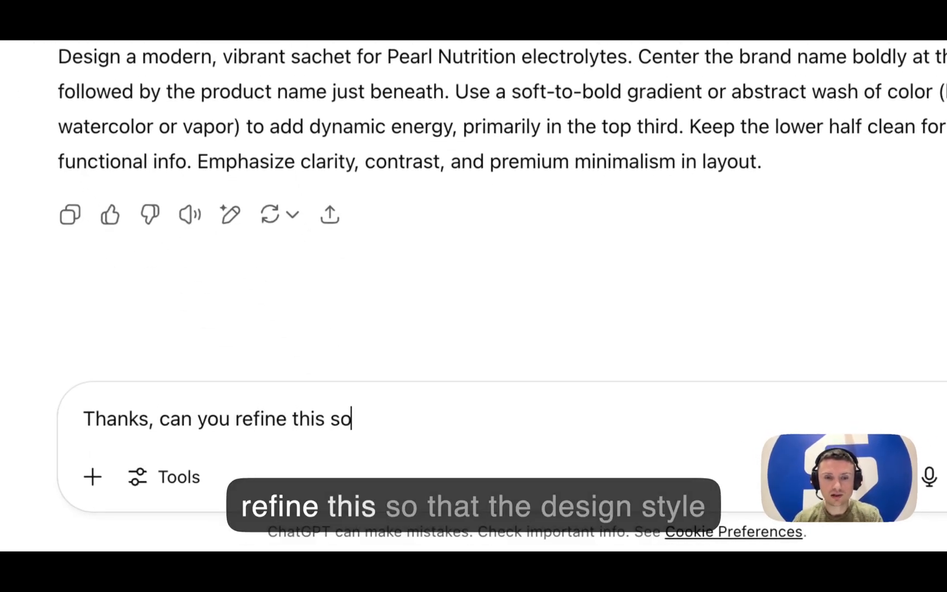
pyautogui.write(' that the design styl')
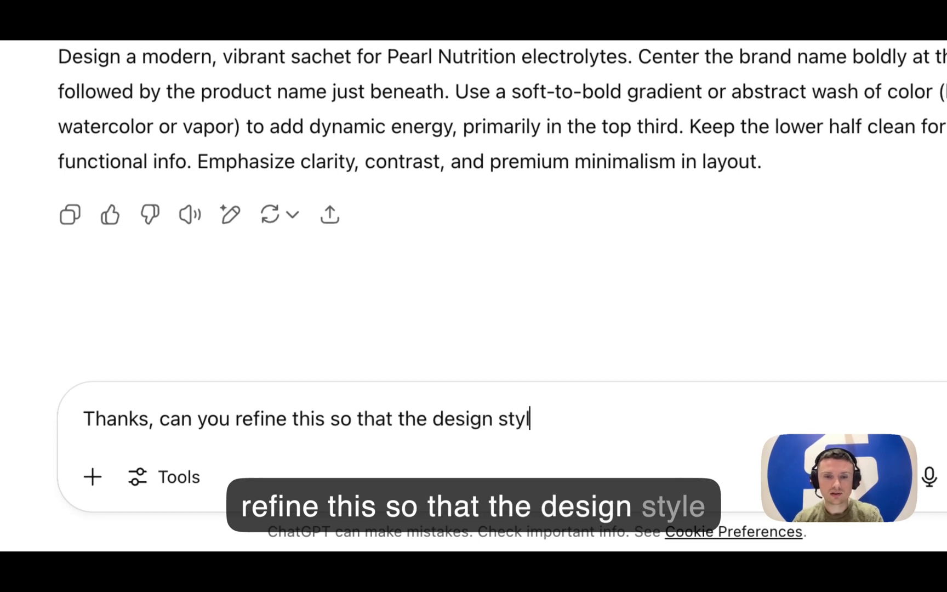
pyautogui.write('e will feel like it s')
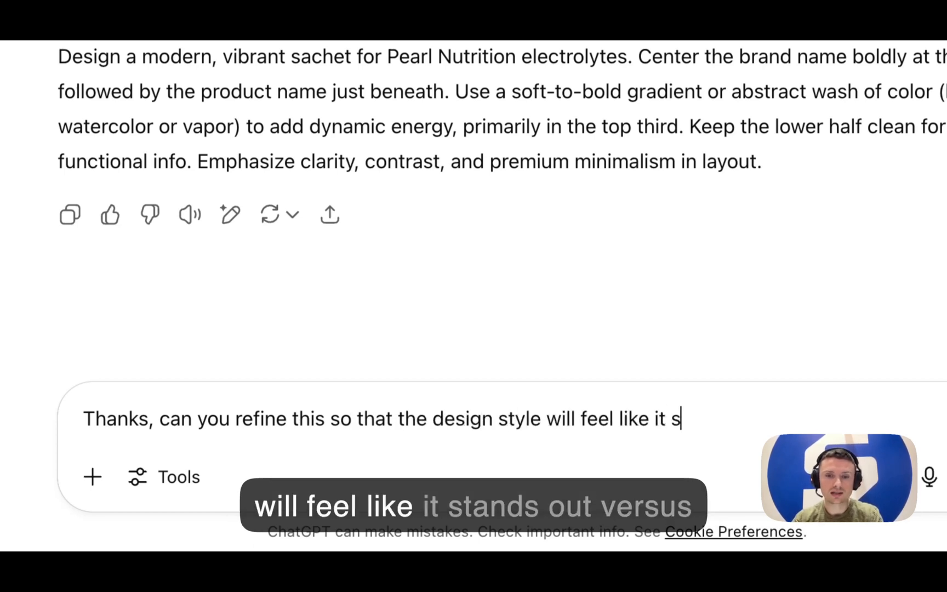
pyautogui.write('tands out vs. the')
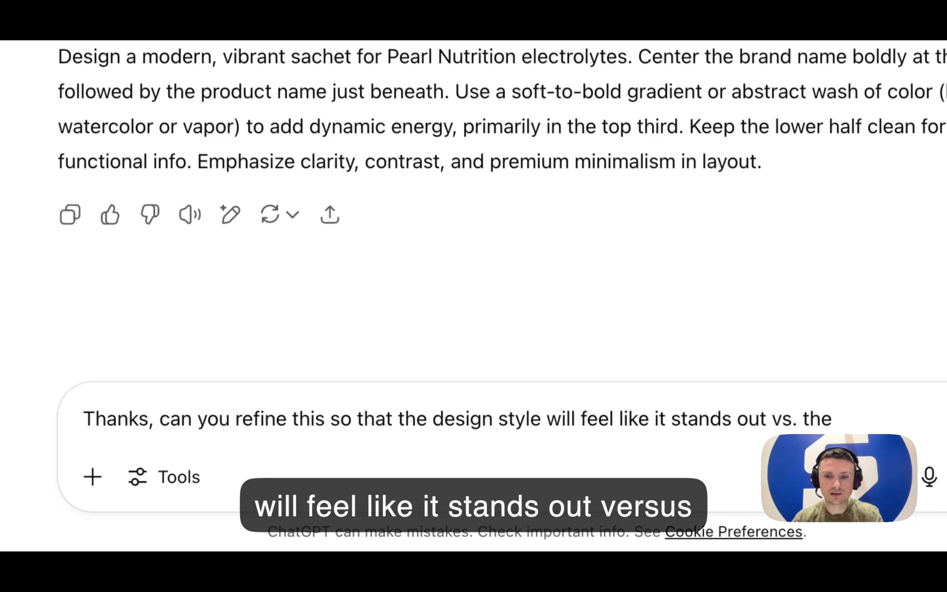
pyautogui.write('se competito')
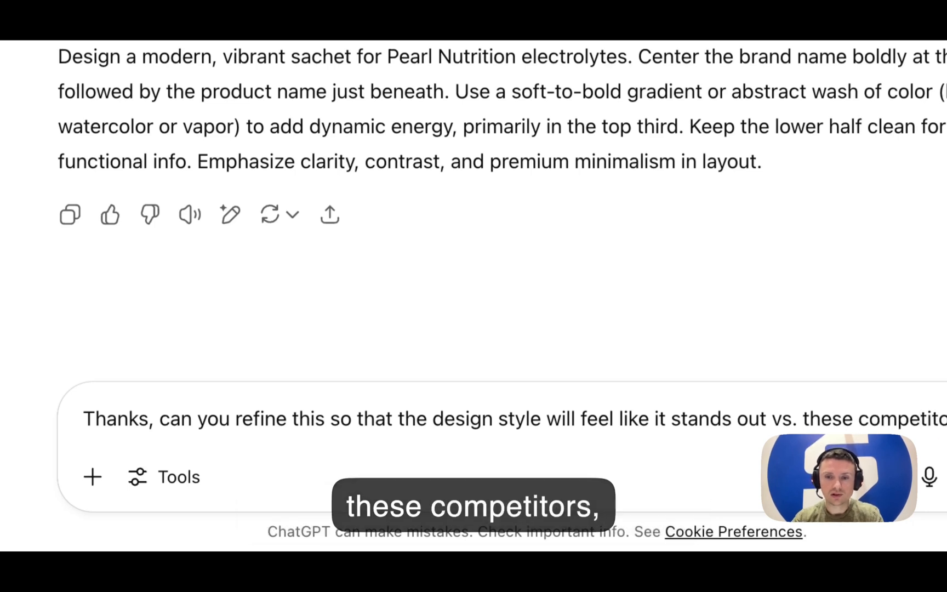
pyautogui.write('rs, not just blends')
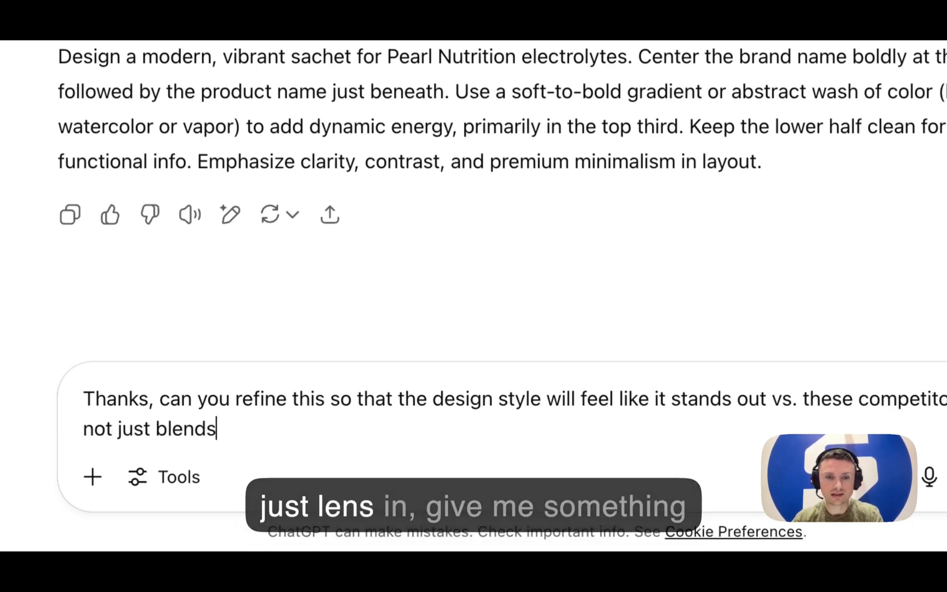
pyautogui.write(' in. Give me something')
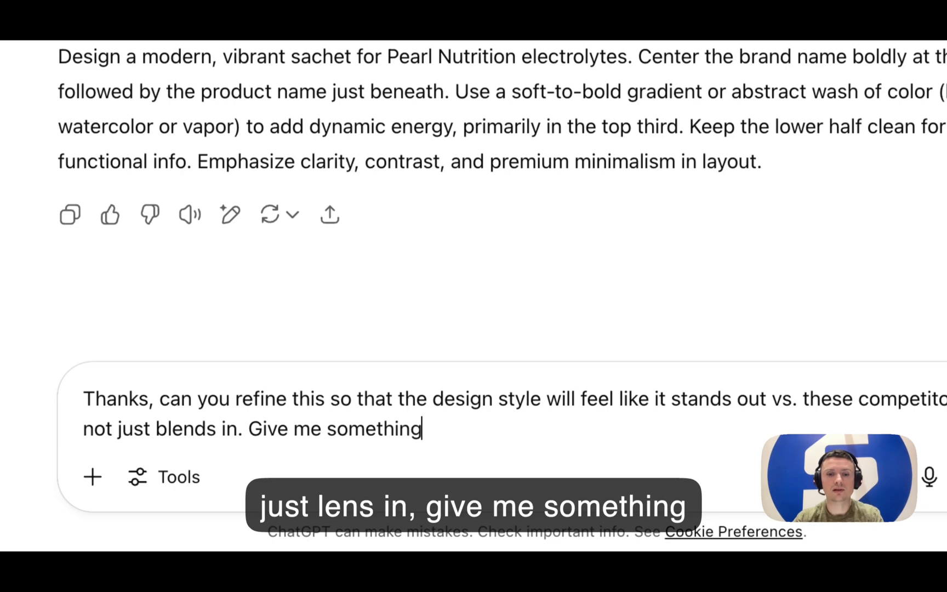
pyautogui.write(' slightly more edg')
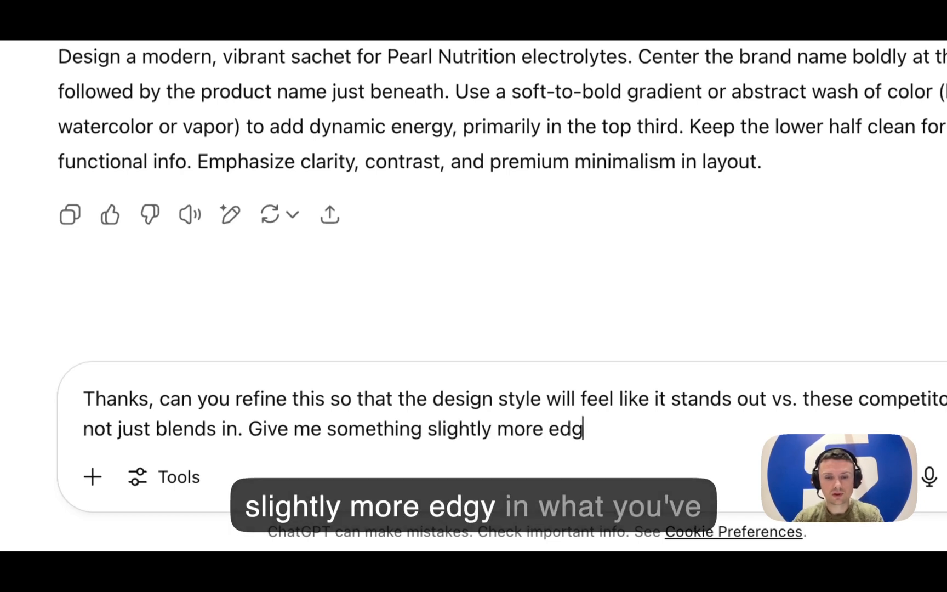
pyautogui.write("y in what you've written.")
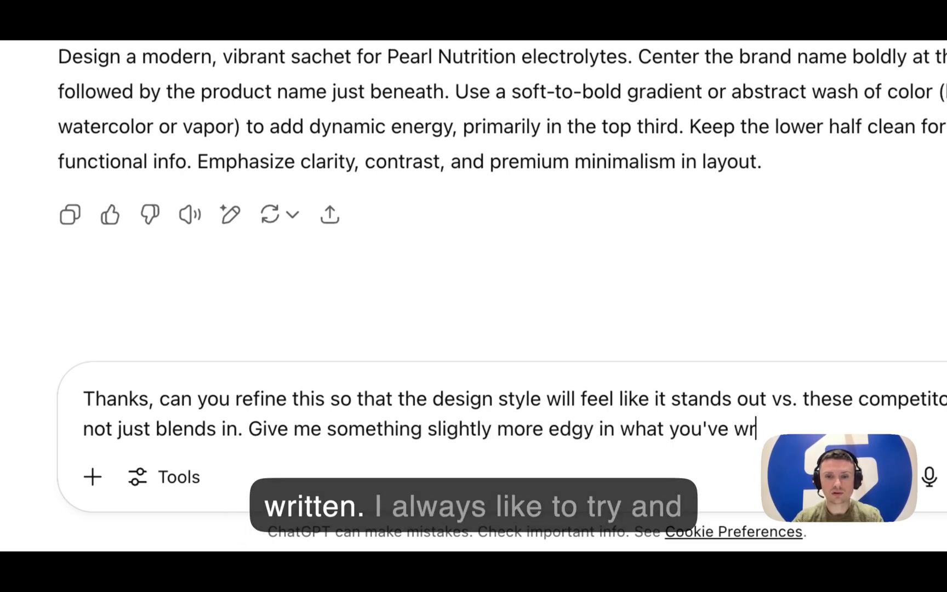
pyautogui.press('Return')
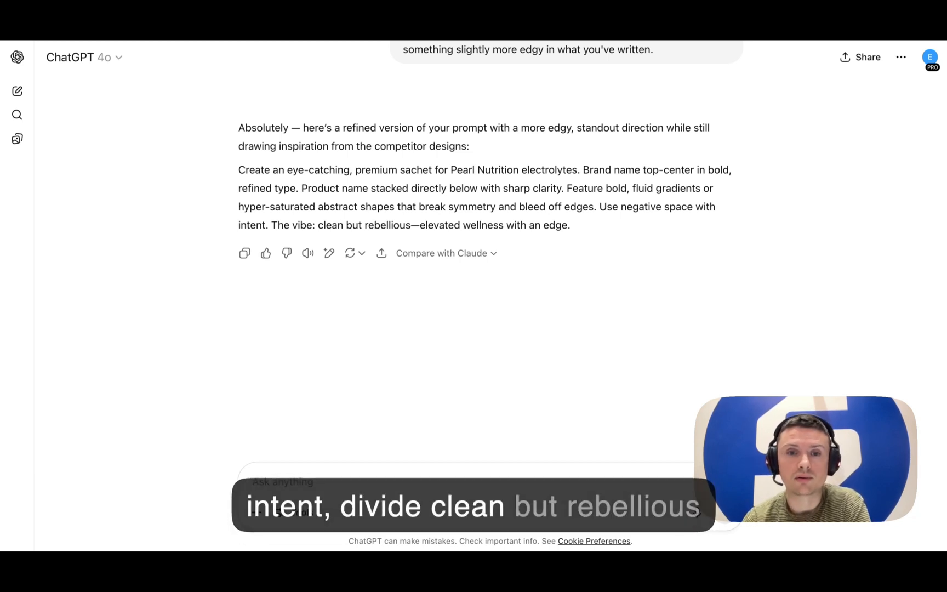
# Copy the refined Pearl Nutrition sachet prompt and paste it into the packaging design request on the Sourceful homepage
pyautogui.tripleClick(508, 226)
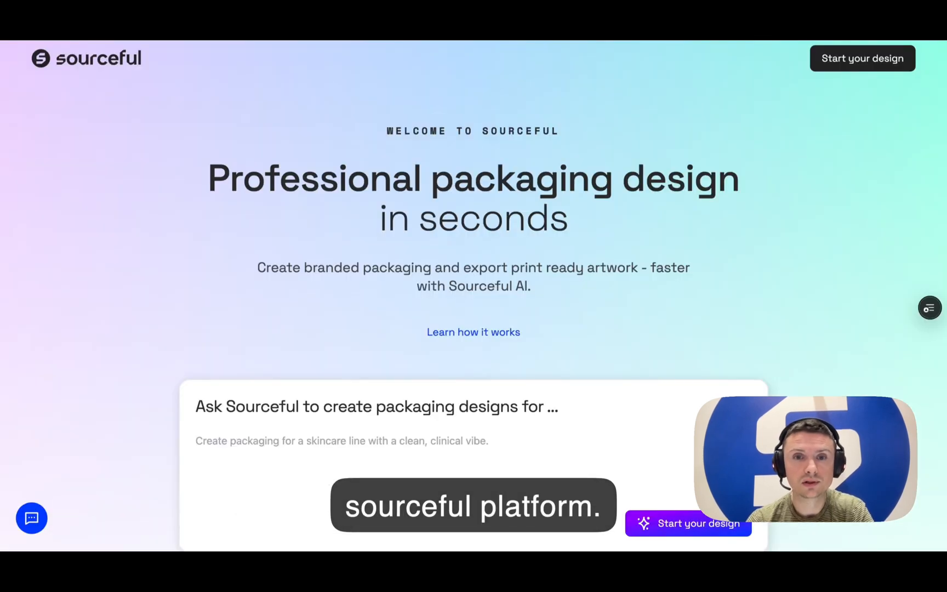
pyautogui.scroll(-2, 562, 255)
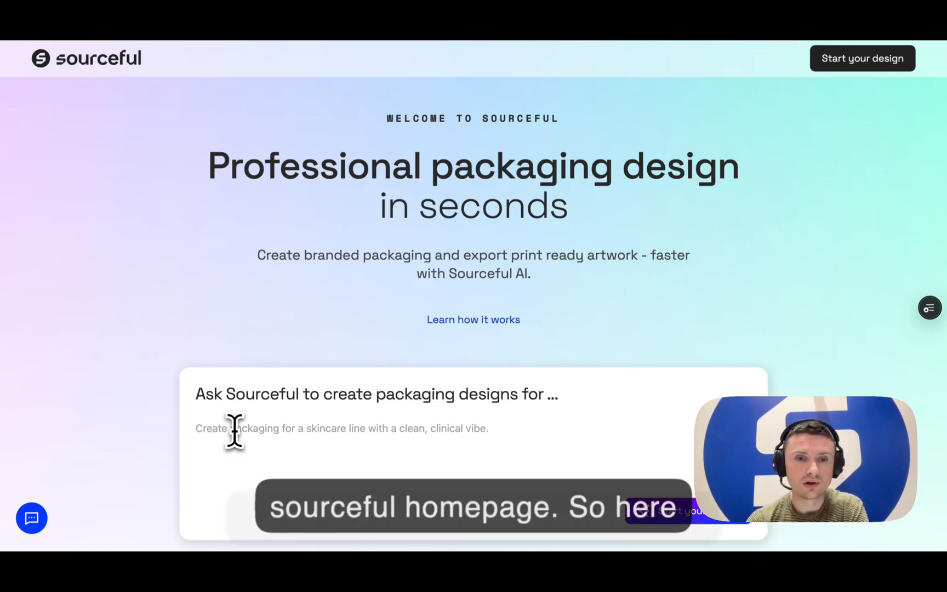
pyautogui.scroll(-3, 235, 429)
pyautogui.scroll(-1, 235, 432)
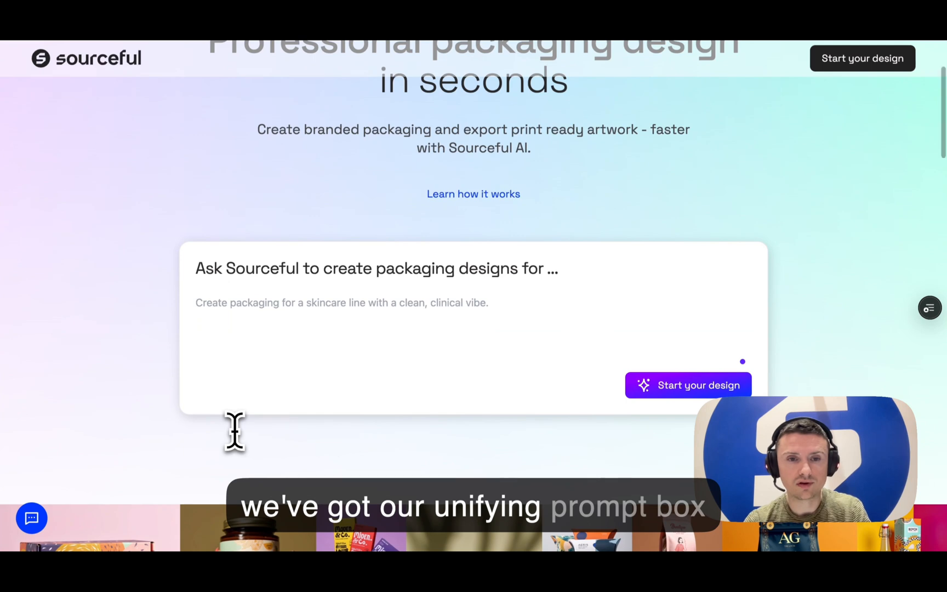
pyautogui.press('super+v')
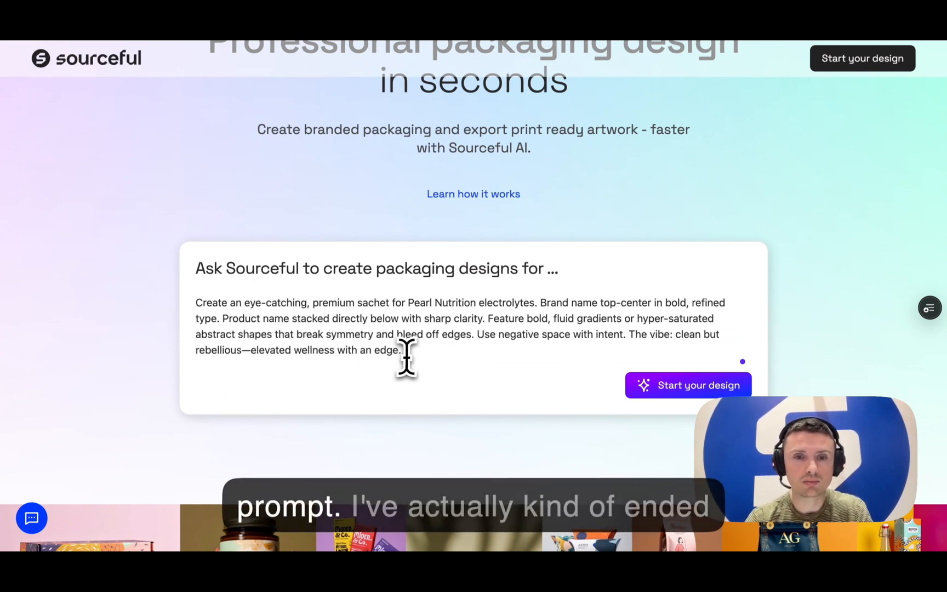
# Trim the surplus trailing lines after "elevated wellness with an edge." in the pasted prompt and start the design
pyautogui.scroll(-3, 407, 357)
pyautogui.press('BackSpace')
pyautogui.press('BackSpace')
pyautogui.press('BackSpace')
pyautogui.press('BackSpace')
pyautogui.press('BackSpace')
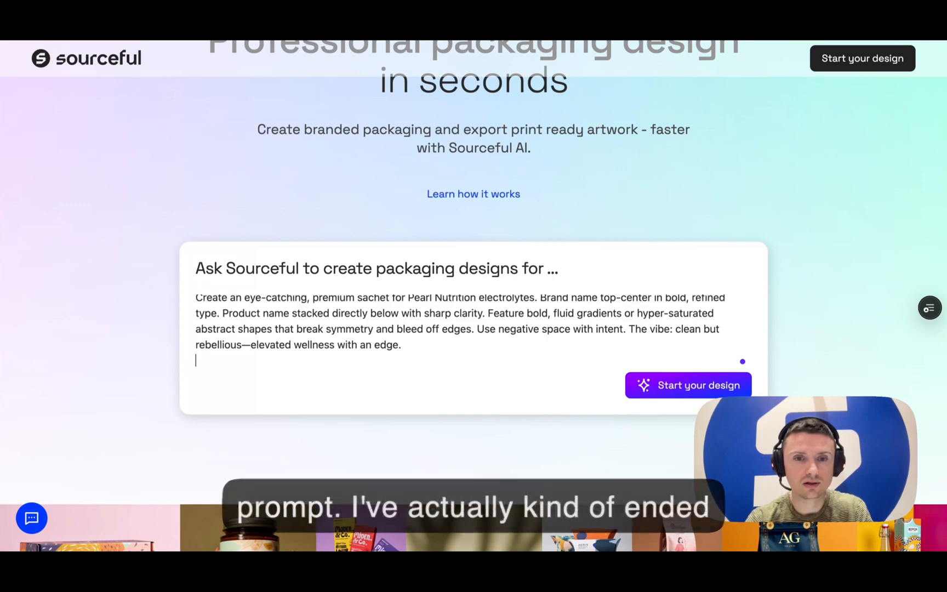
pyautogui.scroll(-1, 423, 345)
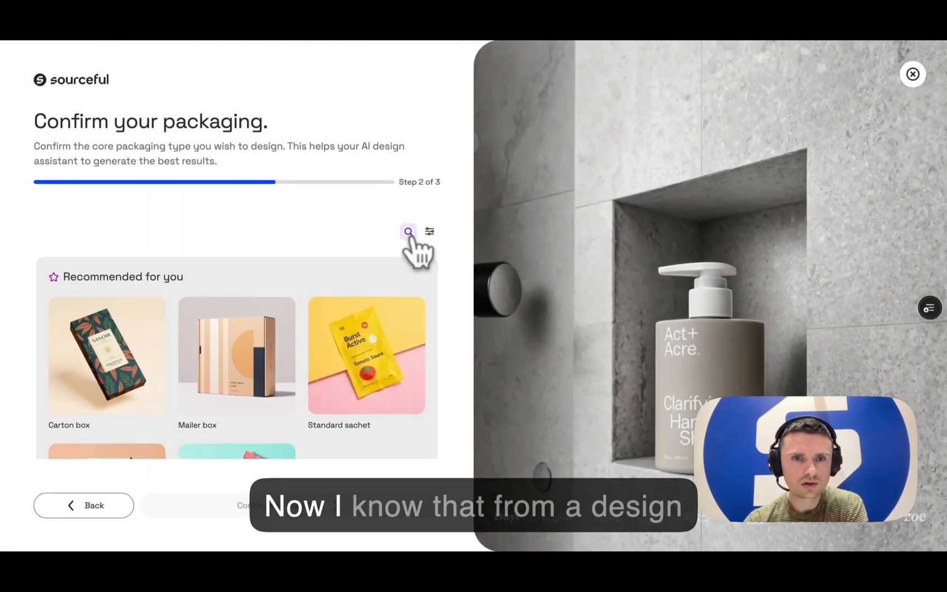
# Search the packaging types for "sachet" and look through the recommended options
pyautogui.click(408, 231)
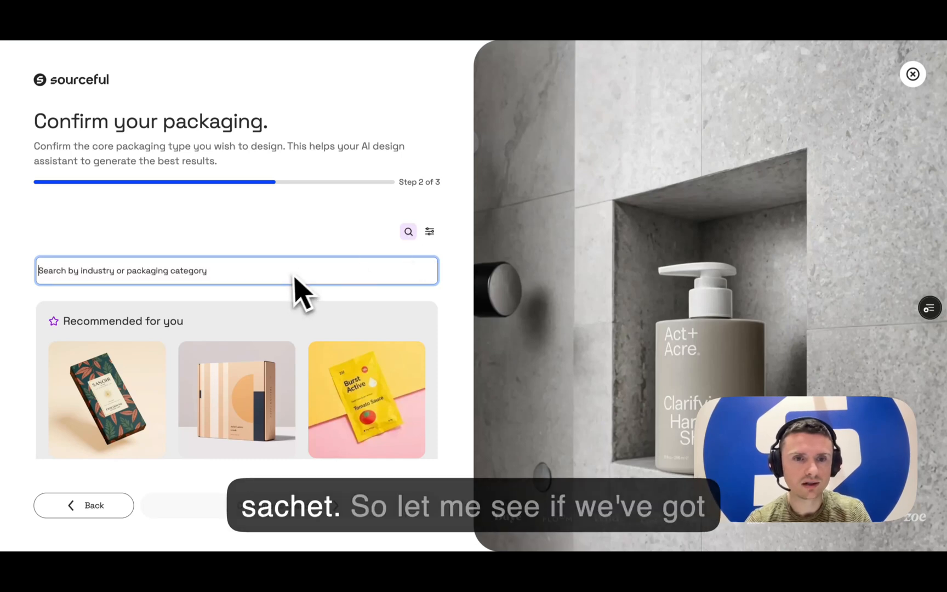
pyautogui.scroll(-1, 288, 279)
pyautogui.write('sachet')
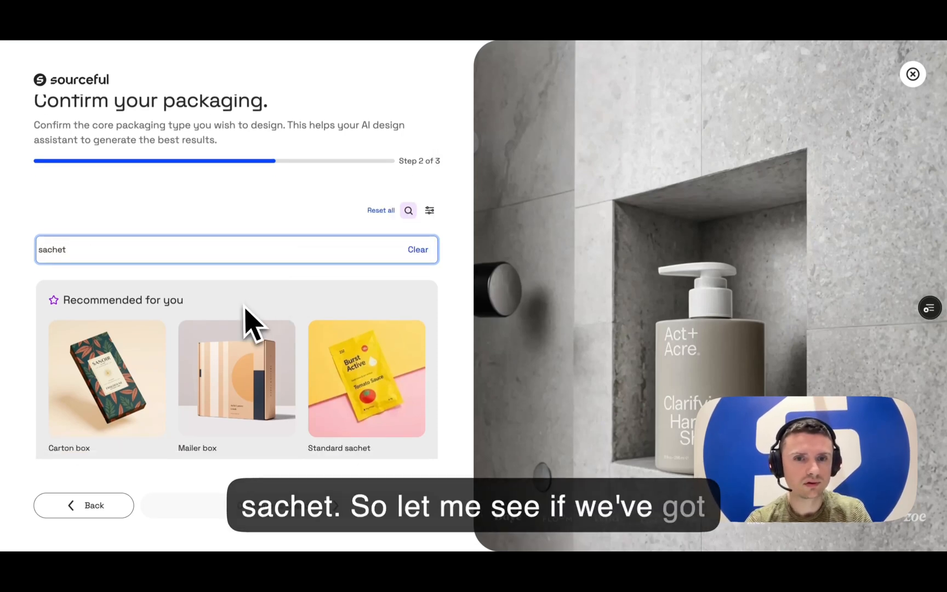
pyautogui.scroll(-3, 306, 359)
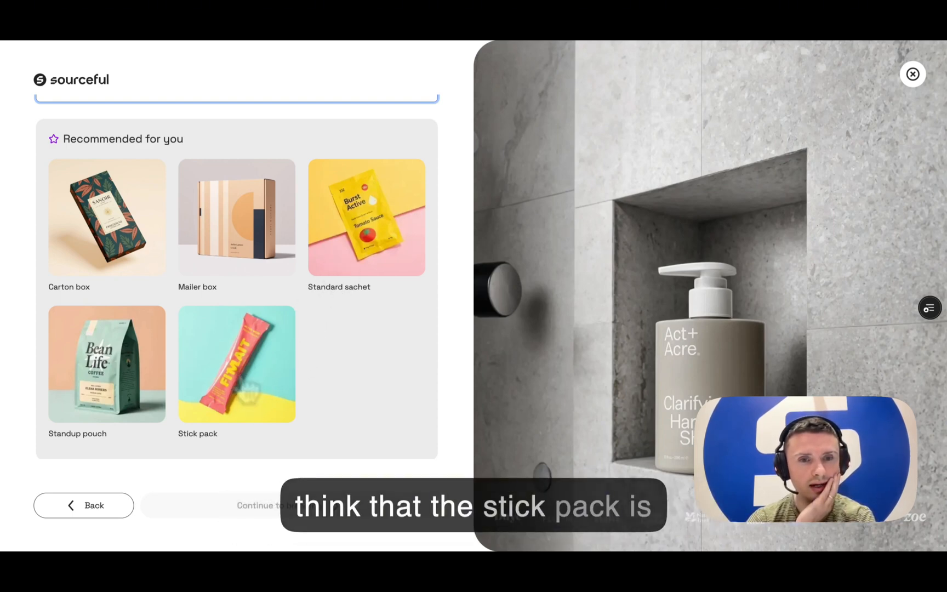
# Choose the recommended Stick pack as the packaging type and continue to the branding details
pyautogui.click(246, 390)
pyautogui.scroll(-2, 244, 390)
pyautogui.scroll(3, 327, 343)
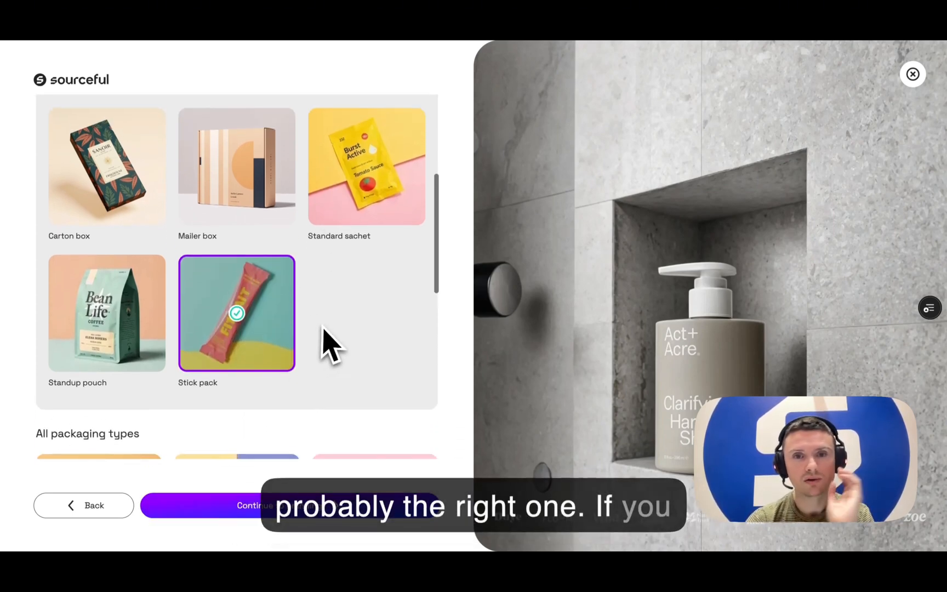
pyautogui.scroll(-1, 282, 403)
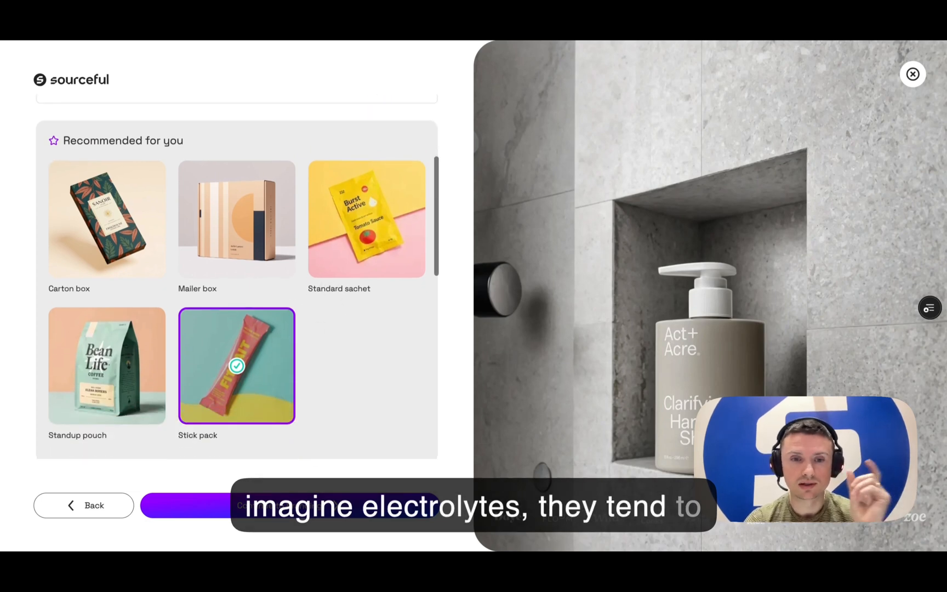
pyautogui.scroll(3, 282, 402)
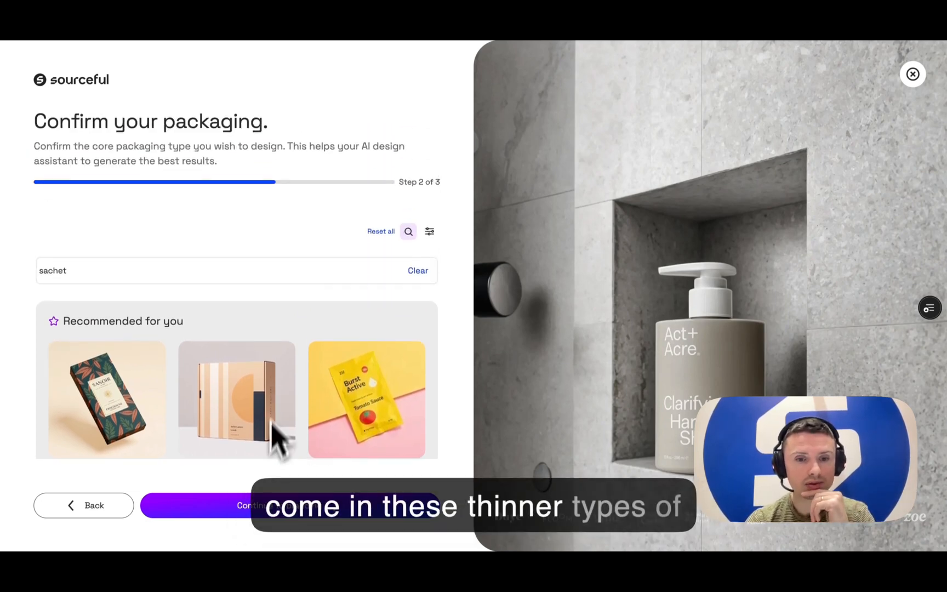
pyautogui.click(270, 514)
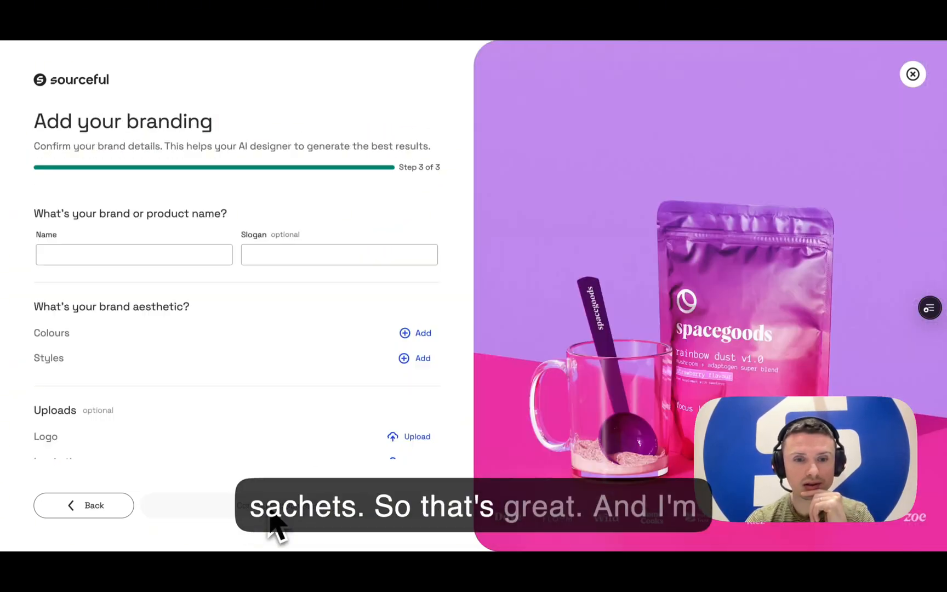
# Enter "Pearl Nutrition" as the brand name and "Blood Orange" as the slogan
pyautogui.scroll(-1, 262, 360)
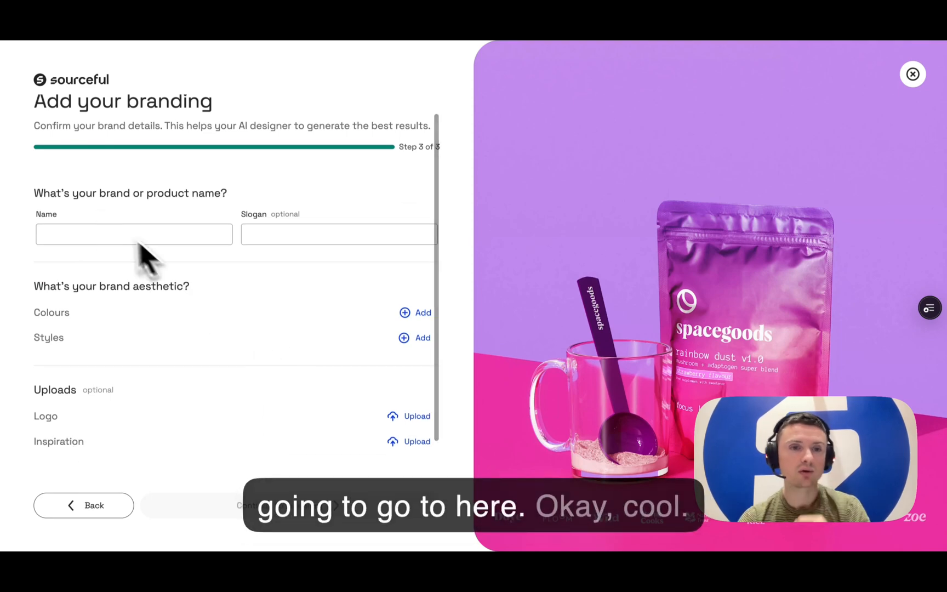
pyautogui.click(65, 235)
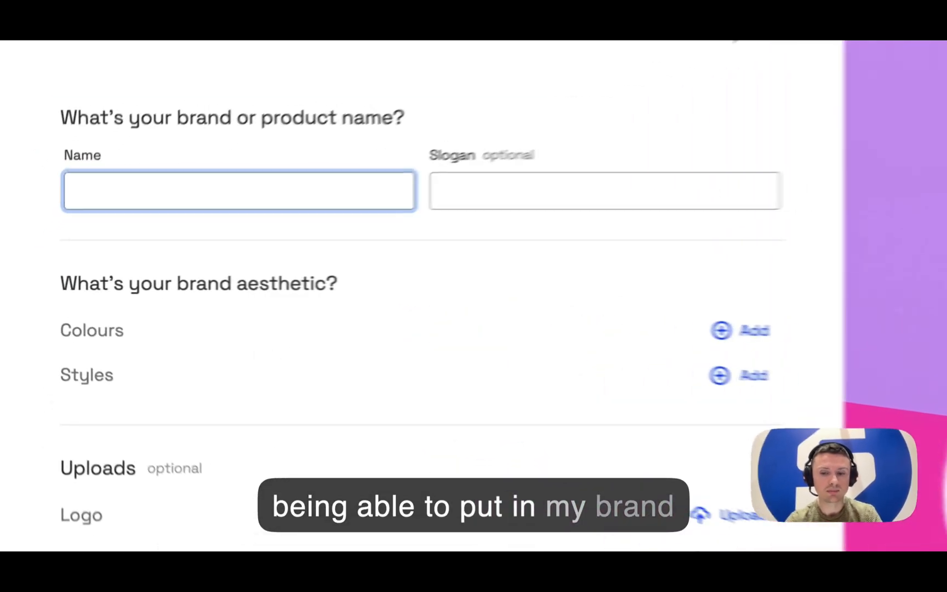
pyautogui.write('Peal')
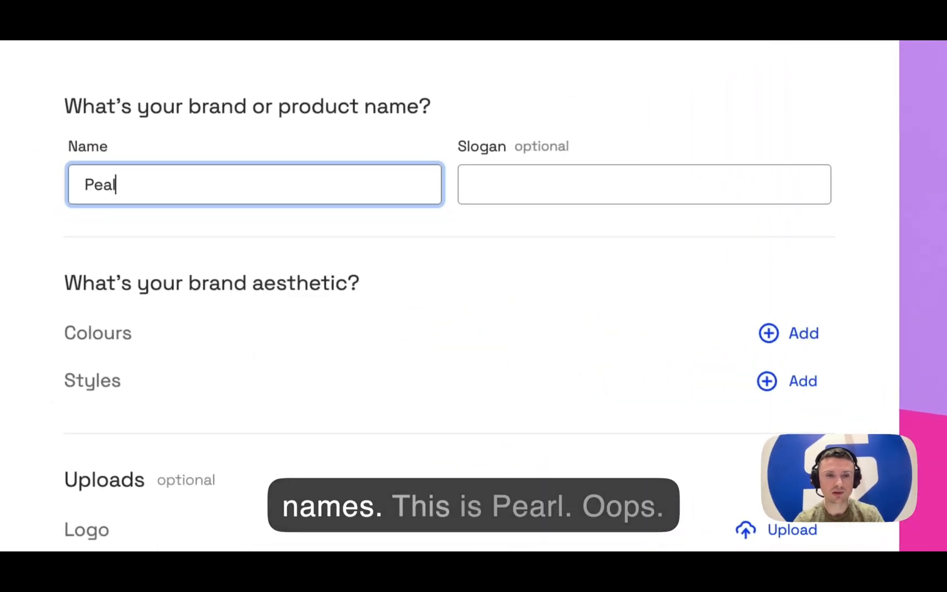
pyautogui.write('l N')
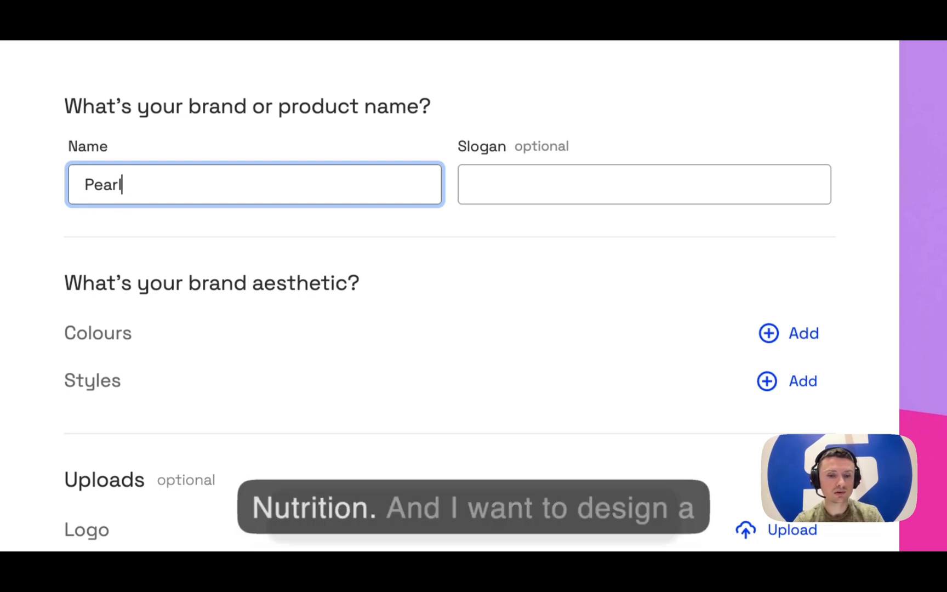
pyautogui.write('utrition')
pyautogui.press('Tab')
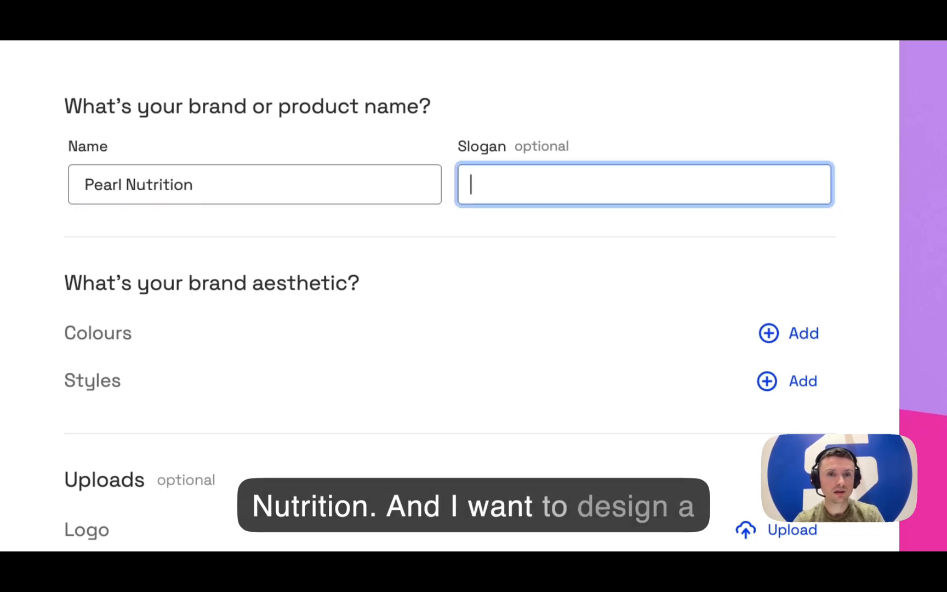
pyautogui.write('Blood')
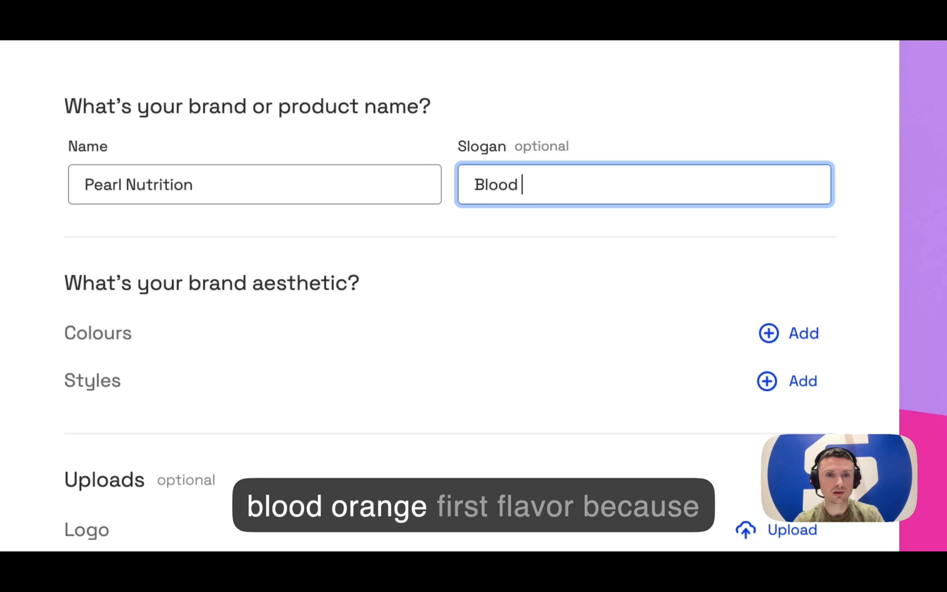
pyautogui.write(' Orange')
# Open the brand colour choices and select Burnt Sienna and Peach
pyautogui.scroll(-1, 179, 236)
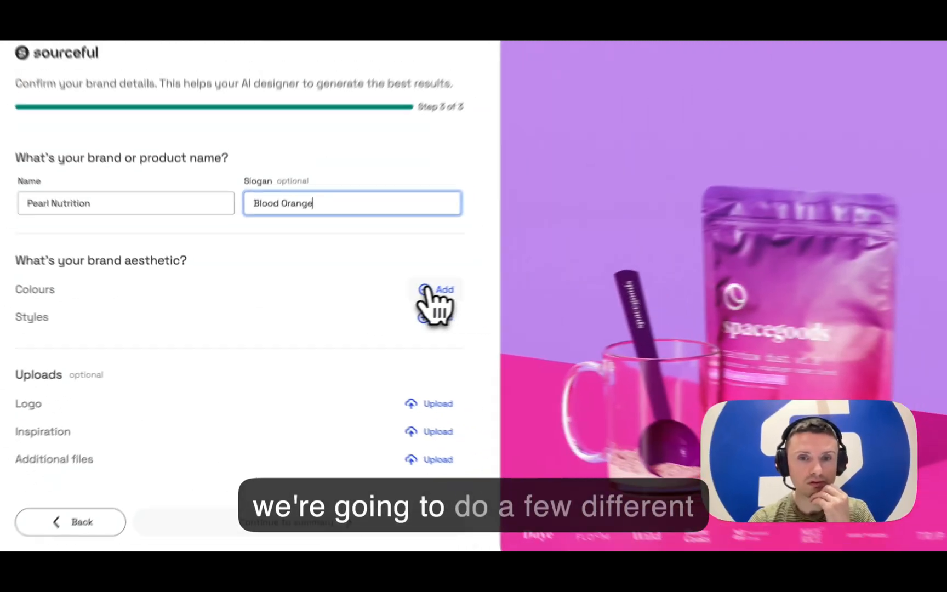
pyautogui.click(660, 271)
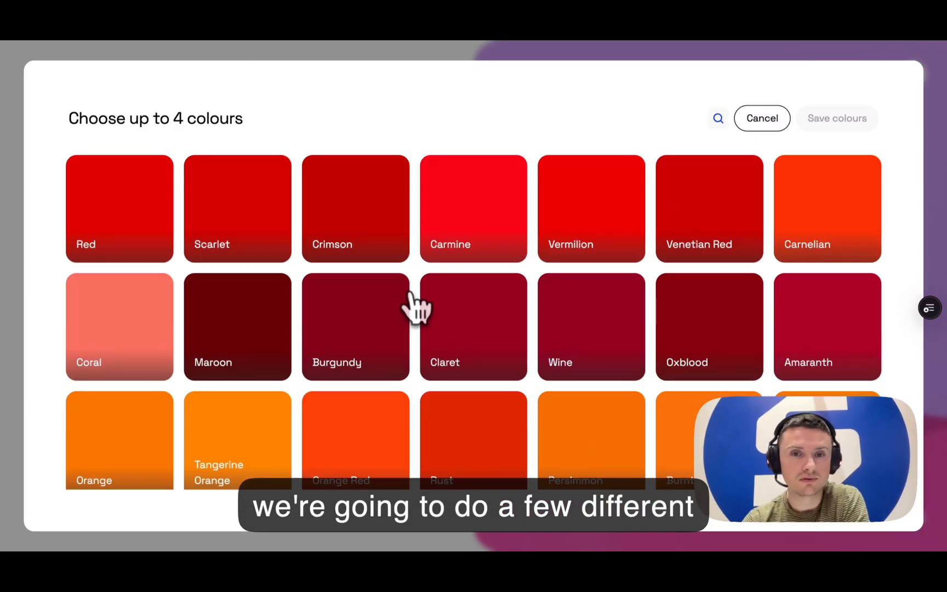
pyautogui.scroll(-5, 625, 275)
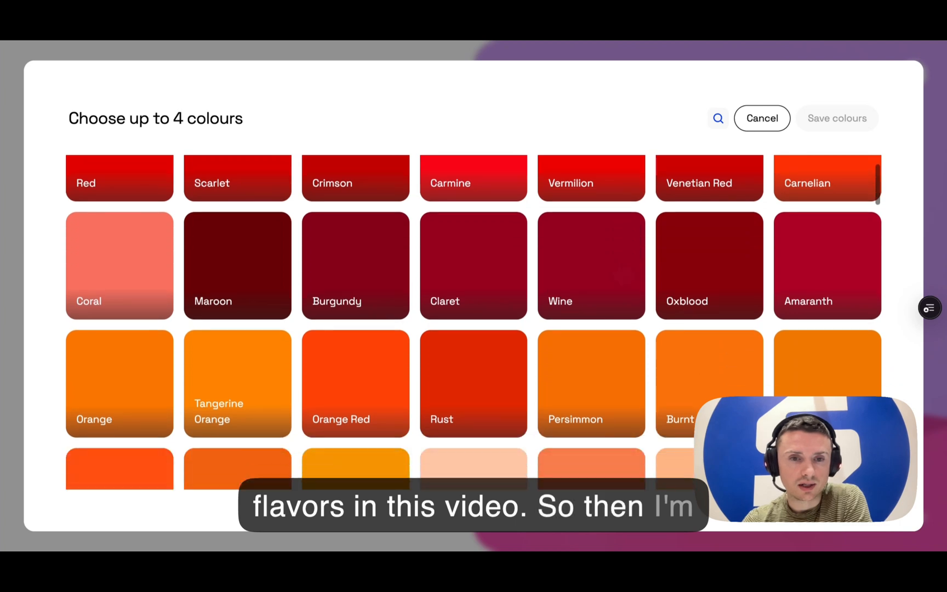
pyautogui.scroll(-2, 619, 275)
pyautogui.scroll(1, 634, 268)
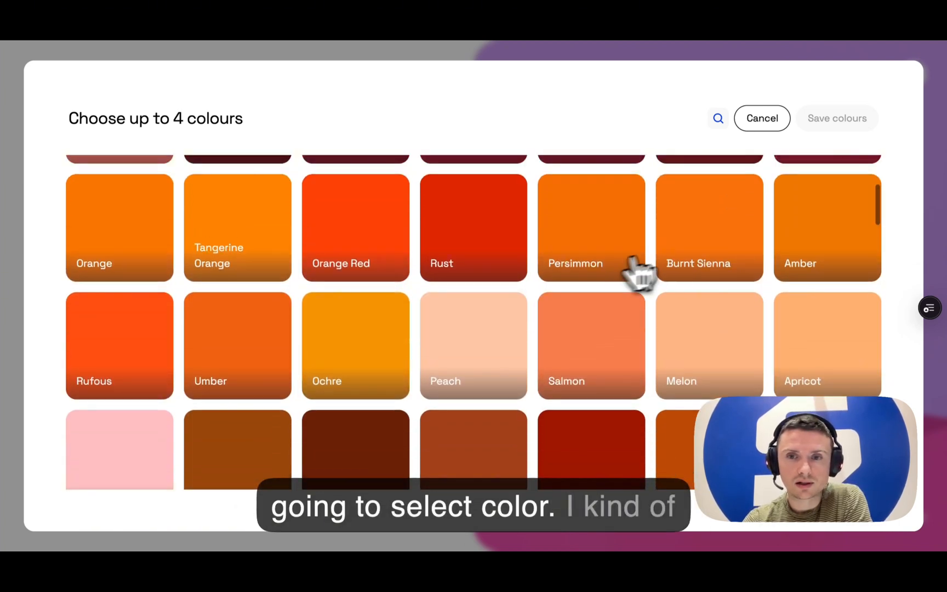
pyautogui.click(706, 253)
pyautogui.scroll(-4, 598, 334)
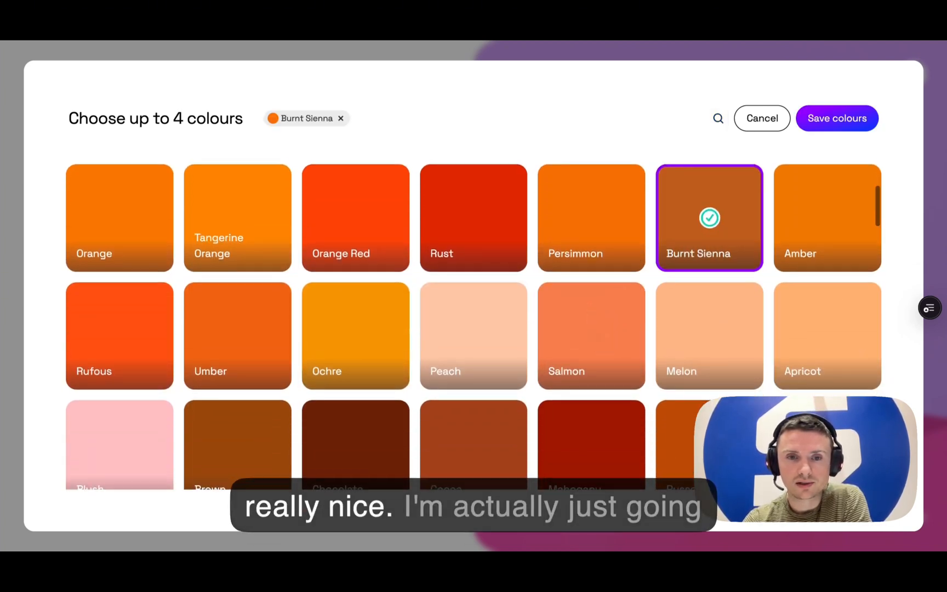
pyautogui.scroll(-8, 598, 333)
pyautogui.scroll(7, 597, 333)
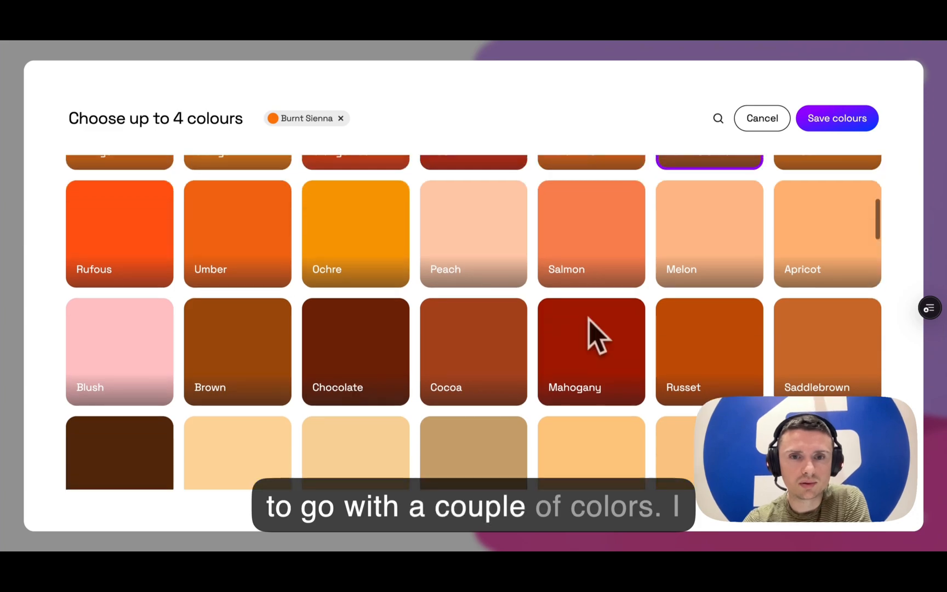
pyautogui.click(486, 262)
# Add Antique White to the selected brand colours and save the palette
pyautogui.scroll(4, 486, 264)
pyautogui.scroll(-20, 486, 264)
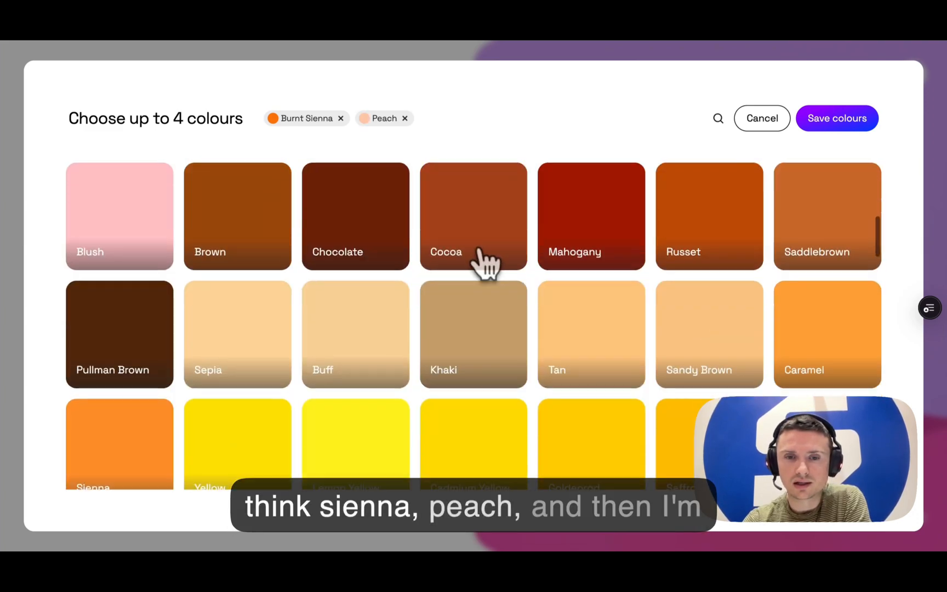
pyautogui.scroll(-20, 479, 249)
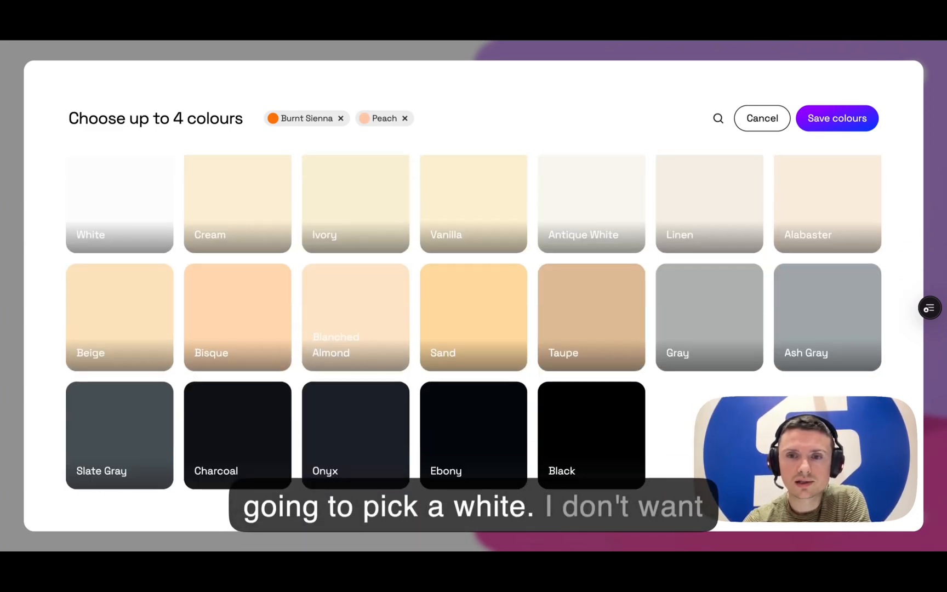
pyautogui.scroll(1, 480, 252)
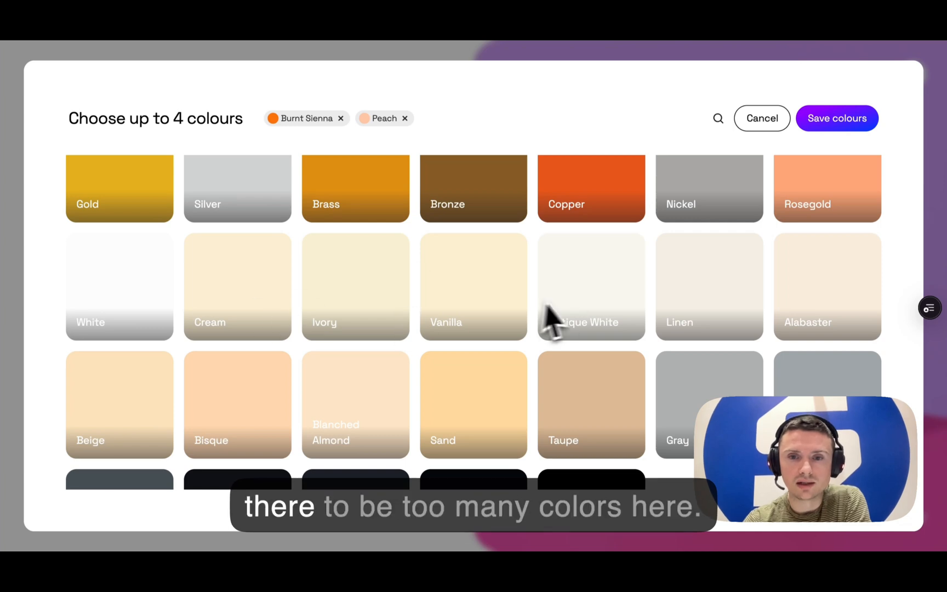
pyautogui.click(575, 308)
pyautogui.click(821, 118)
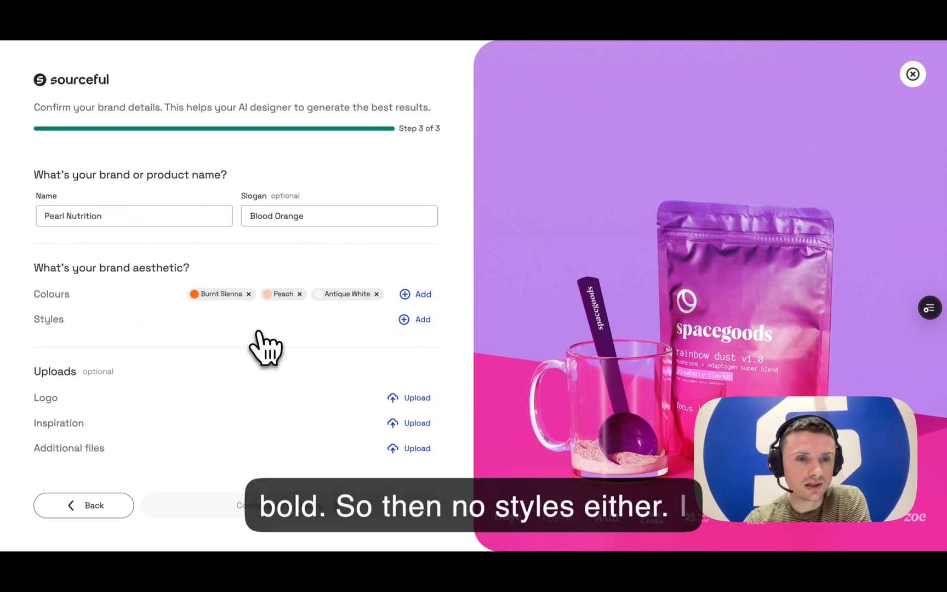
# Upload "Peal Nutrition Logo.png" from the Logo folder as the brand logo
pyautogui.click(405, 399)
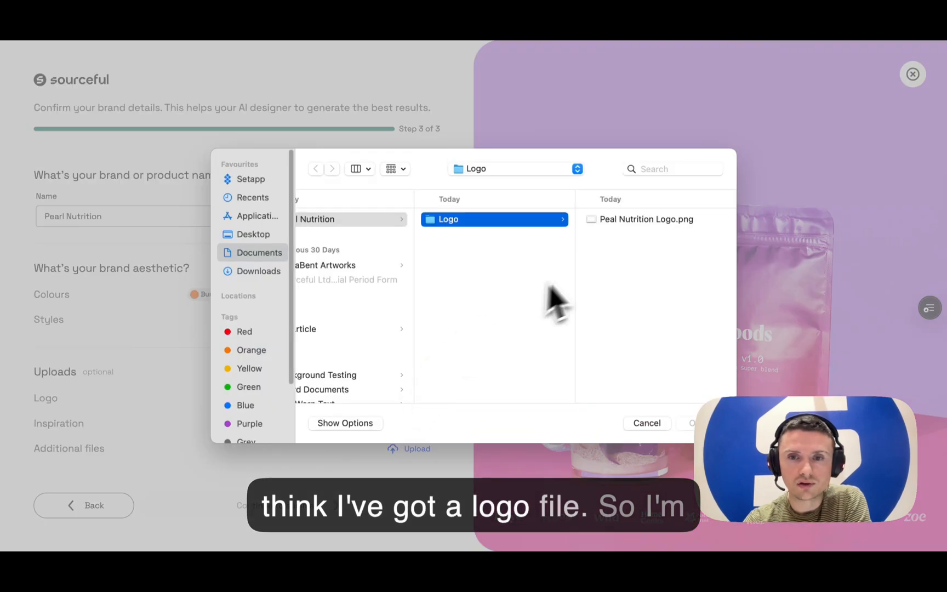
pyautogui.click(632, 220)
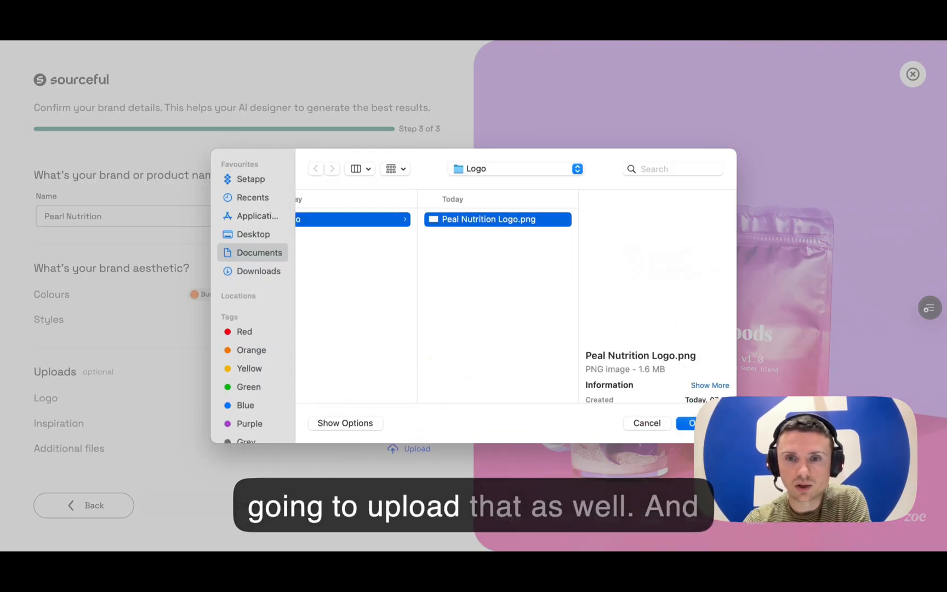
pyautogui.click(687, 423)
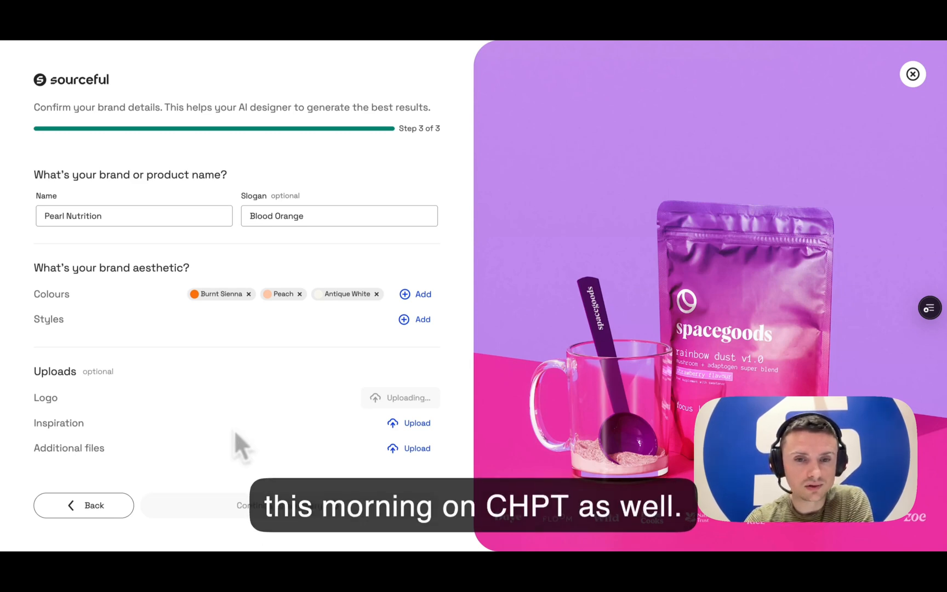
# Choose Abstract as the brand style from the available styles and save it
pyautogui.scroll(-1, 283, 443)
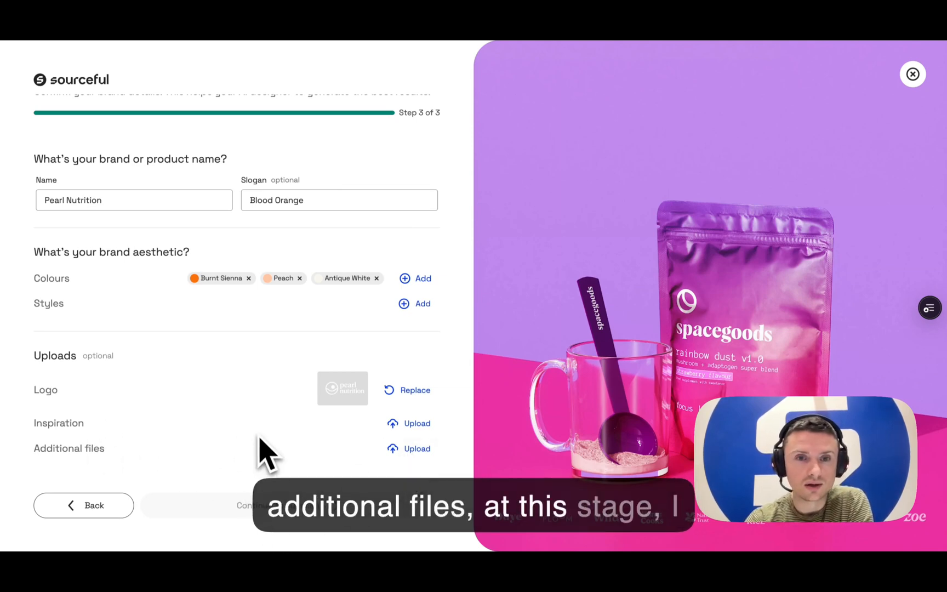
pyautogui.scroll(2, 262, 444)
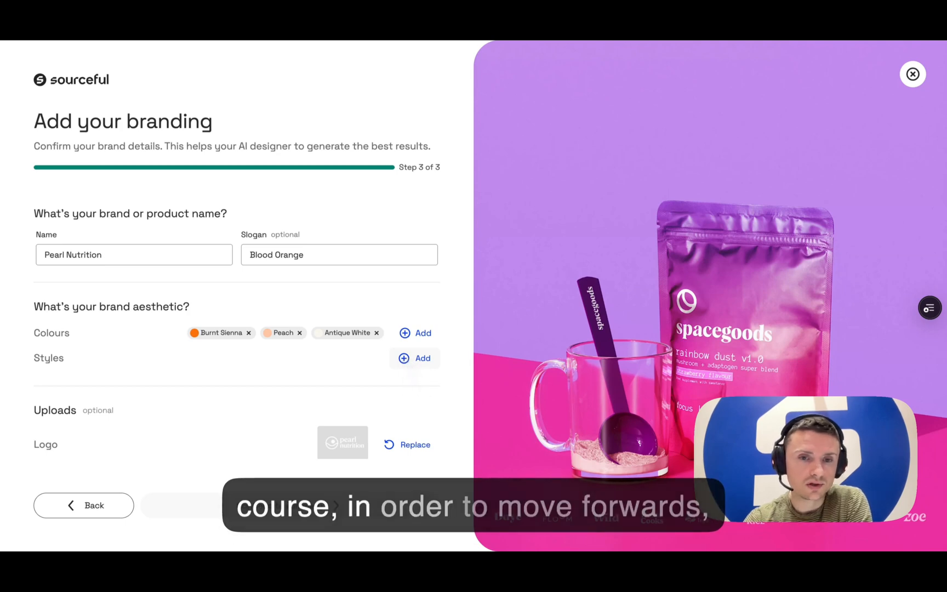
pyautogui.click(407, 362)
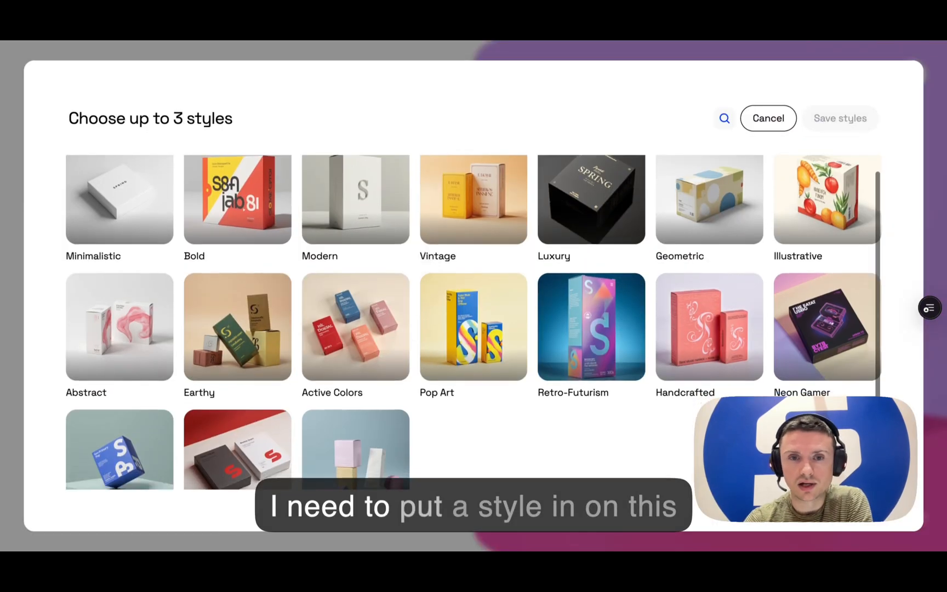
pyautogui.scroll(-2, 425, 269)
pyautogui.scroll(2, 417, 274)
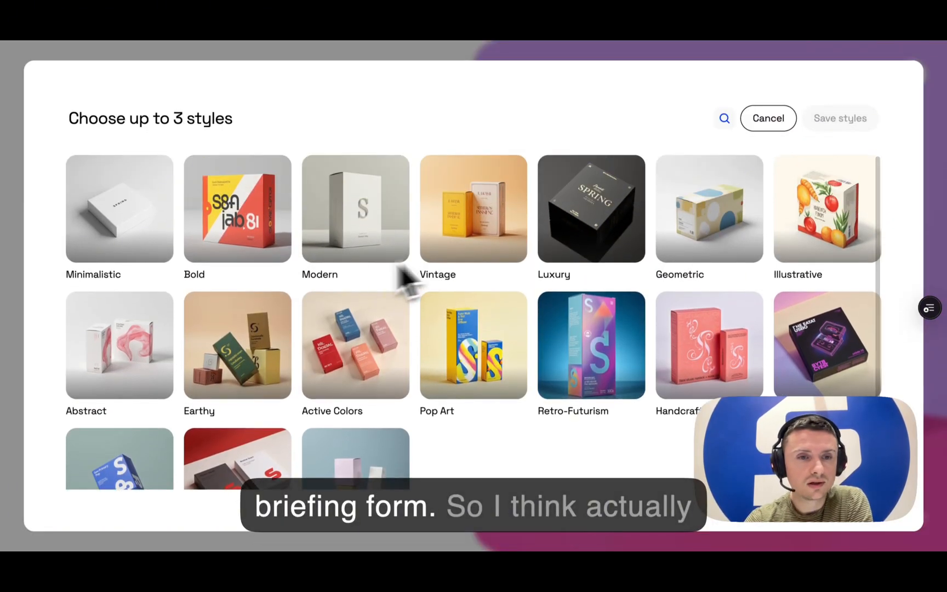
pyautogui.click(137, 372)
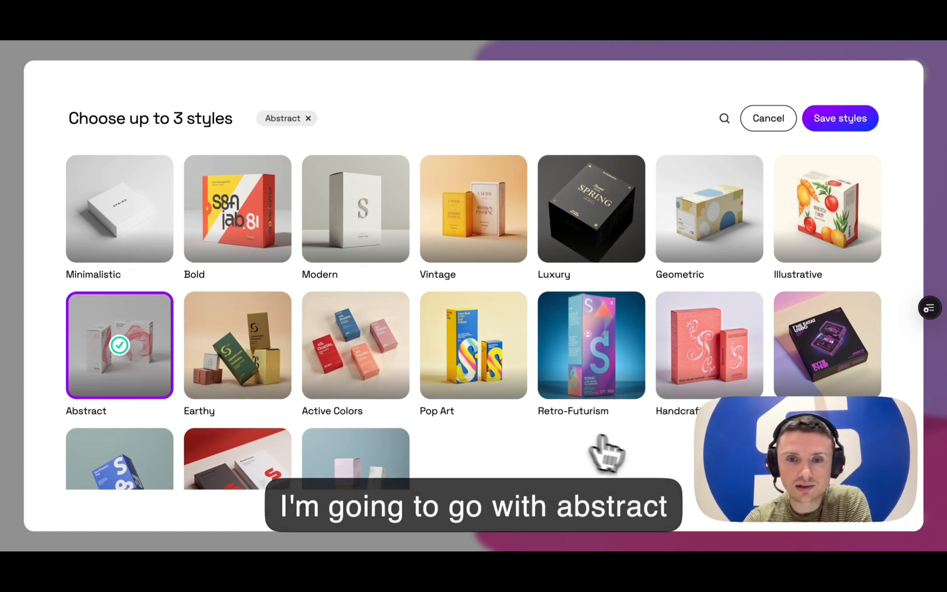
pyautogui.scroll(-2, 629, 452)
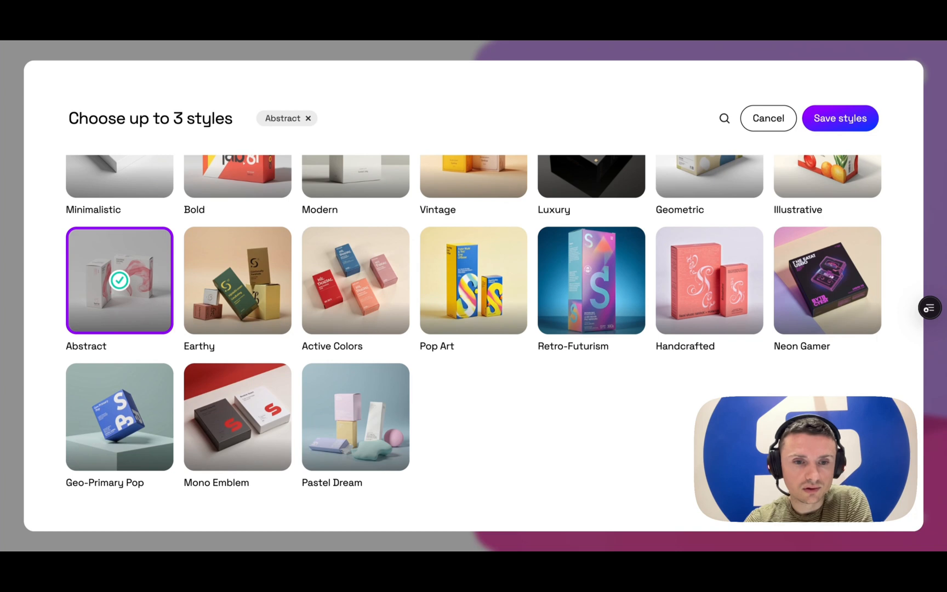
pyautogui.scroll(2, 473, 321)
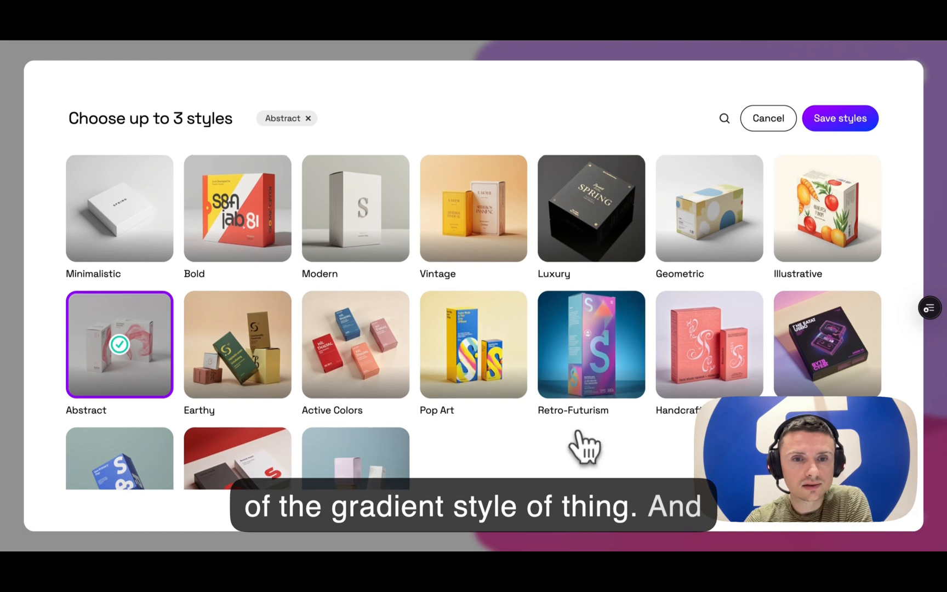
pyautogui.scroll(-2, 583, 446)
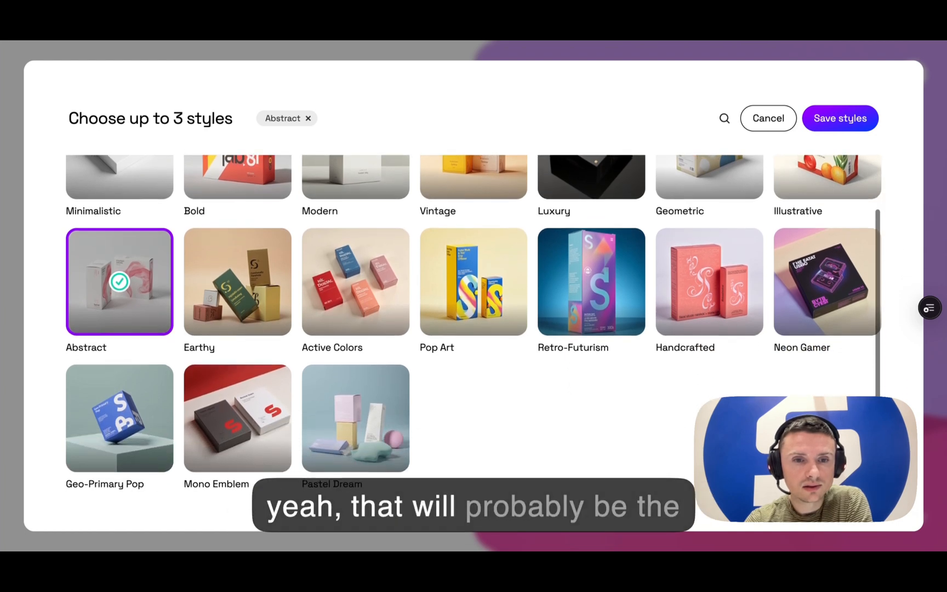
pyautogui.scroll(2, 603, 409)
pyautogui.click(810, 121)
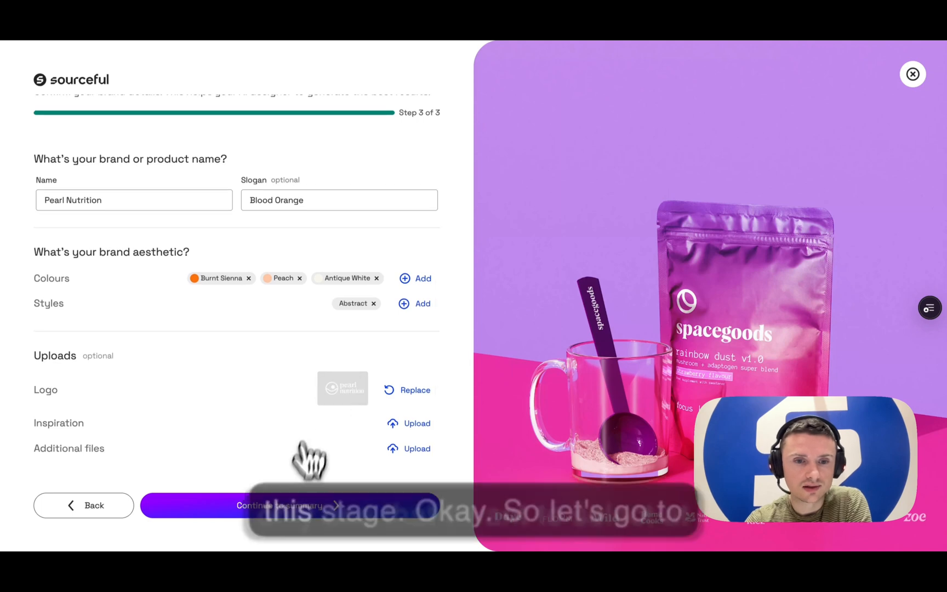
# Continue to the summary, check the stick pack brief and branding, and generate the design concepts
pyautogui.click(284, 515)
pyautogui.scroll(-2, 243, 317)
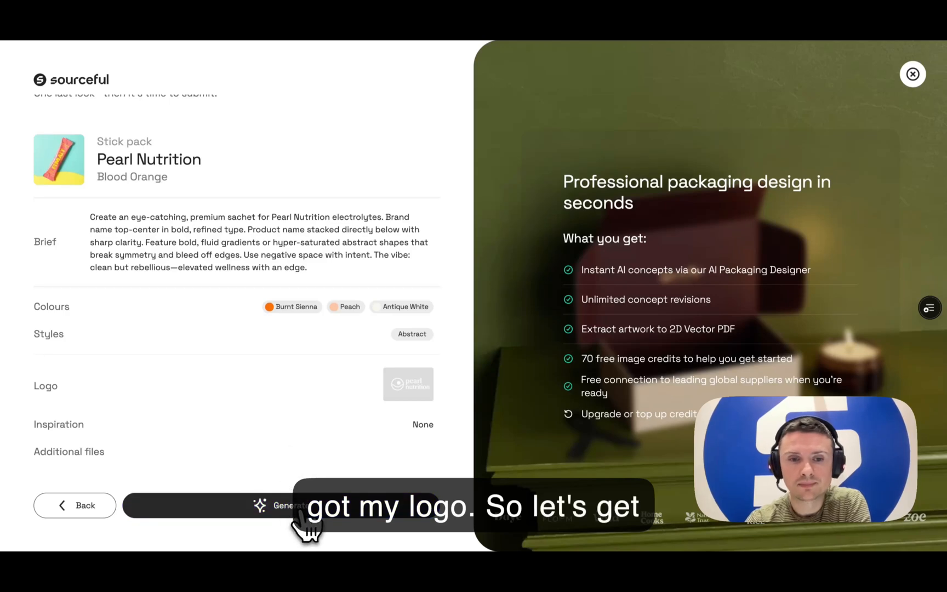
pyautogui.click(302, 512)
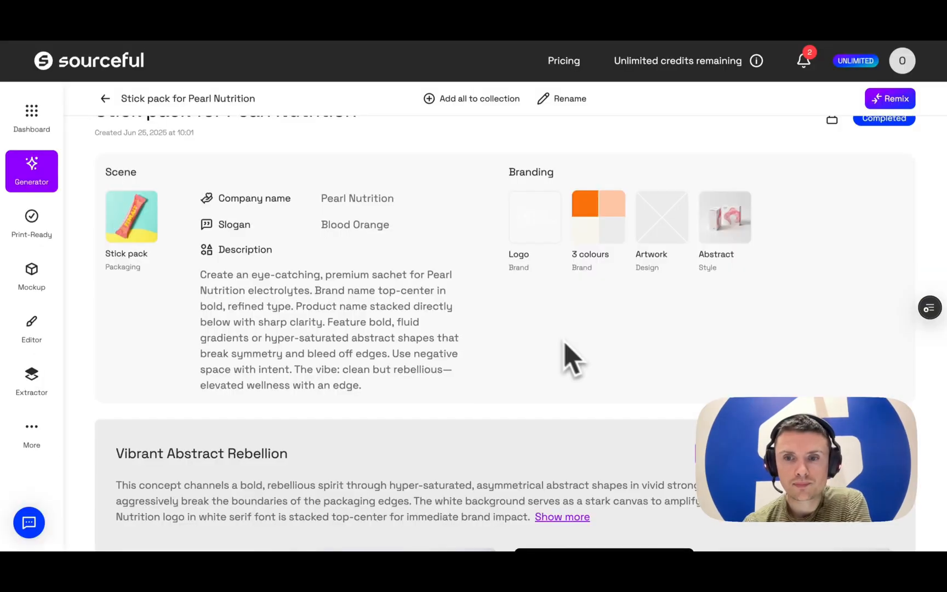
# Examine the stick pack artwork in the Vibrant Abstract Rebellion, Minimalist Orange Harmony and Dynamic Abstract Energy concepts
pyautogui.scroll(-1, 549, 338)
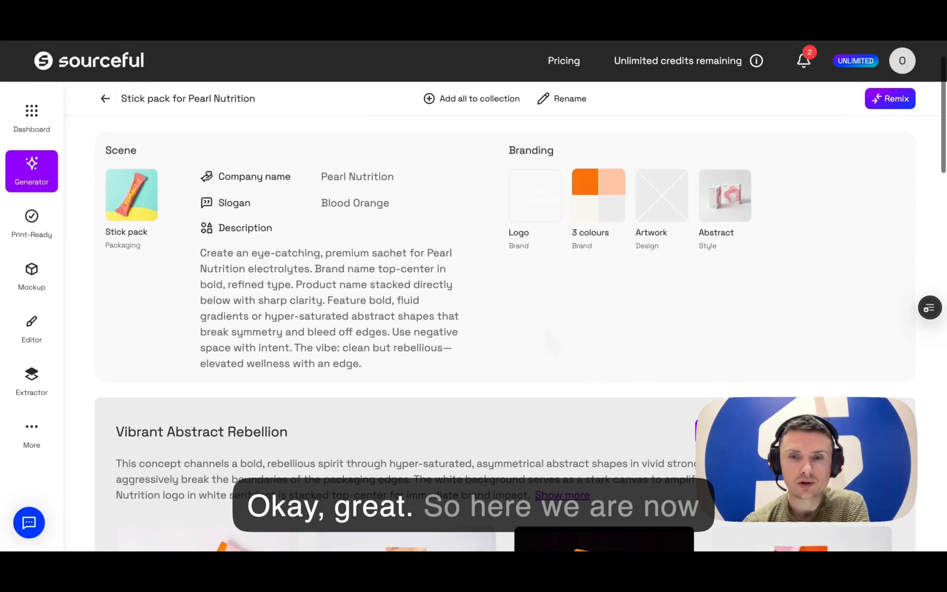
pyautogui.scroll(-5, 603, 383)
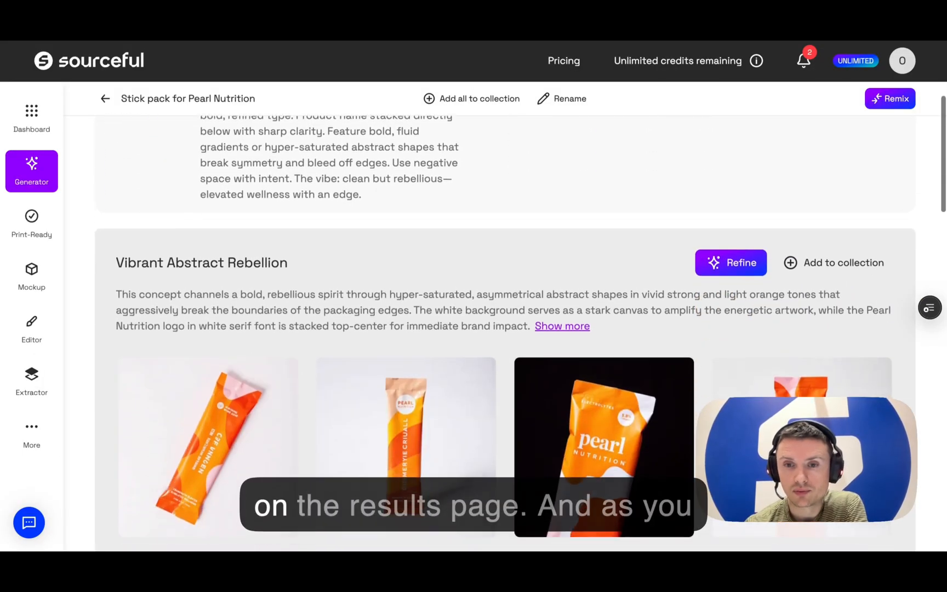
pyautogui.scroll(-1, 603, 383)
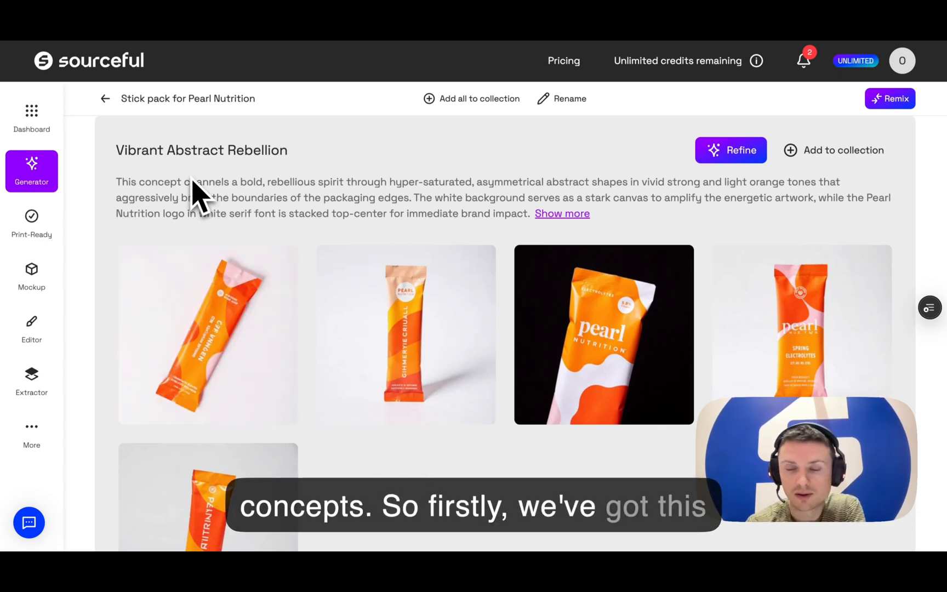
pyautogui.scroll(-1, 504, 329)
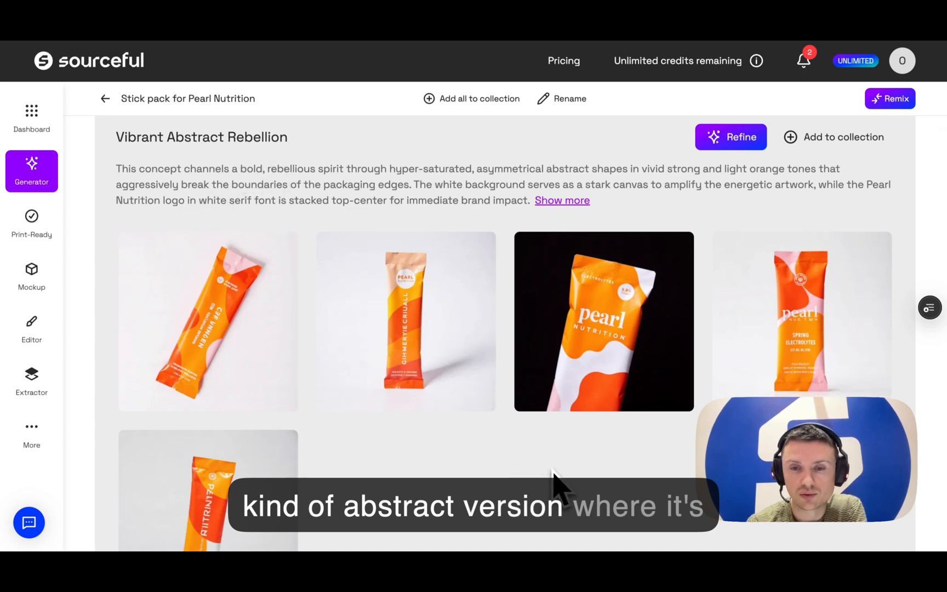
pyautogui.scroll(-5, 504, 329)
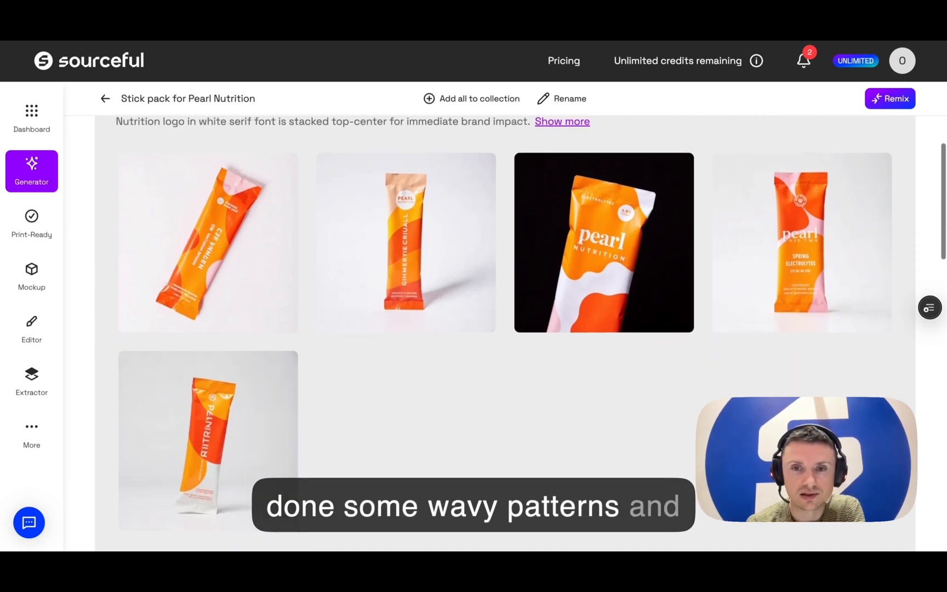
pyautogui.scroll(-8, 602, 384)
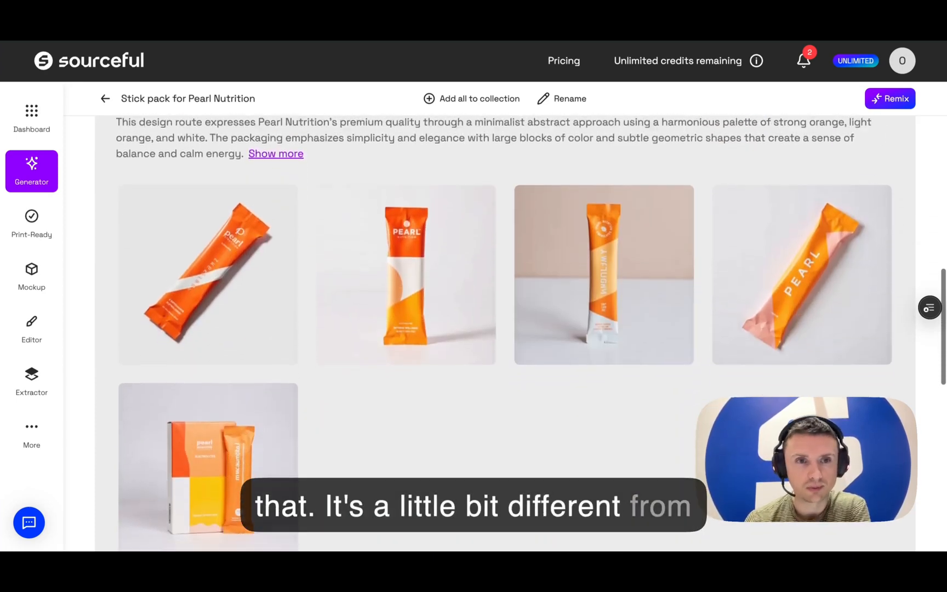
pyautogui.scroll(2, 554, 478)
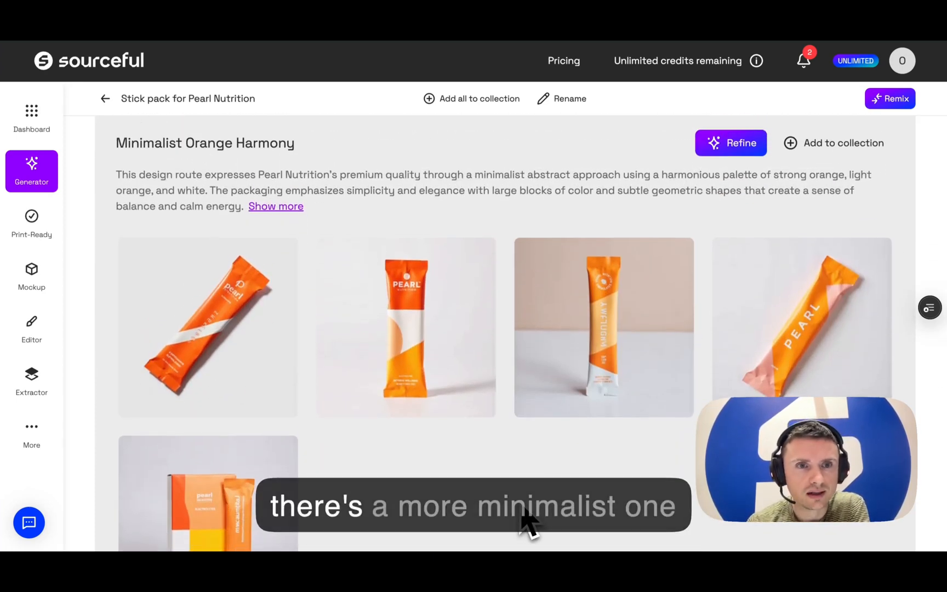
pyautogui.scroll(-1, 504, 328)
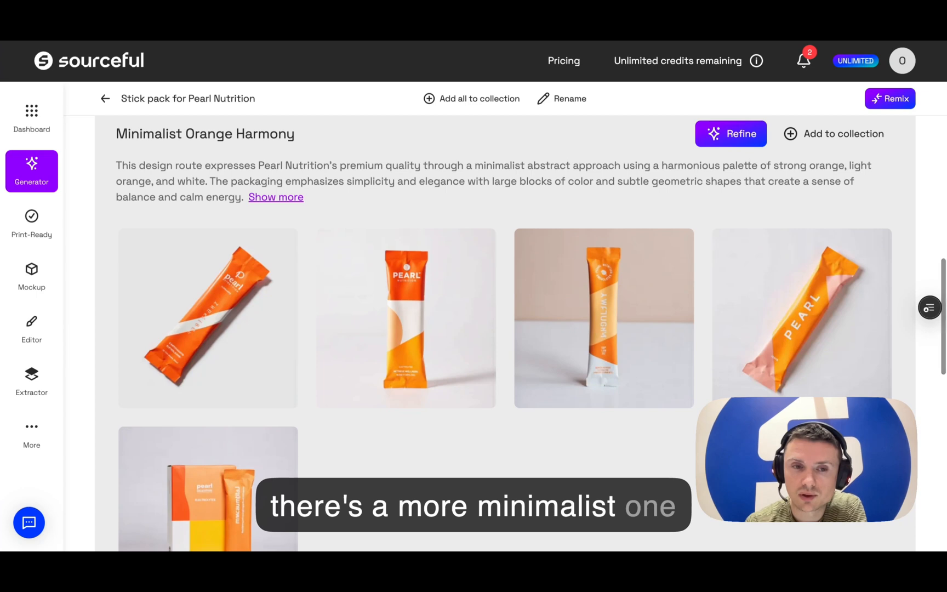
pyautogui.scroll(-3, 504, 329)
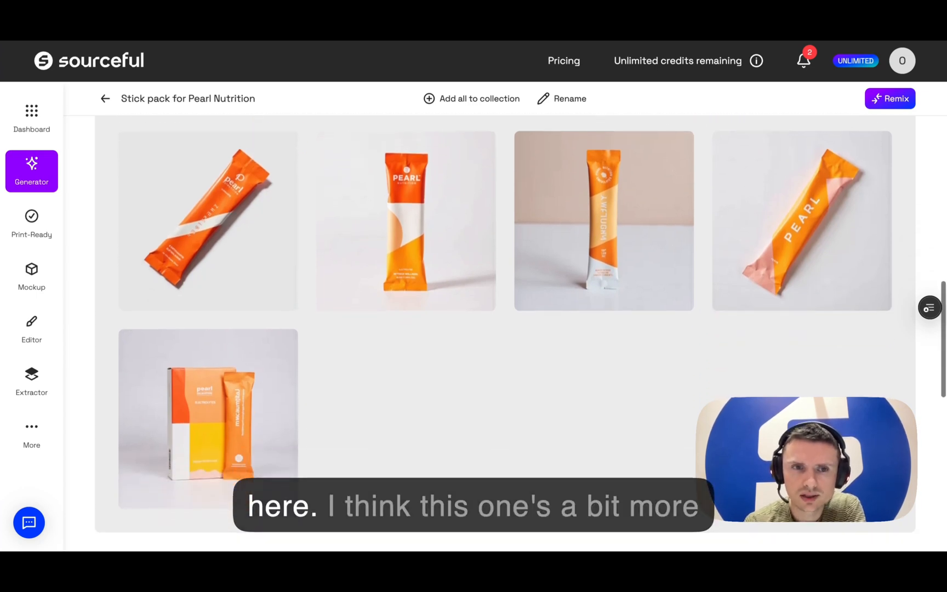
pyautogui.scroll(-1, 504, 329)
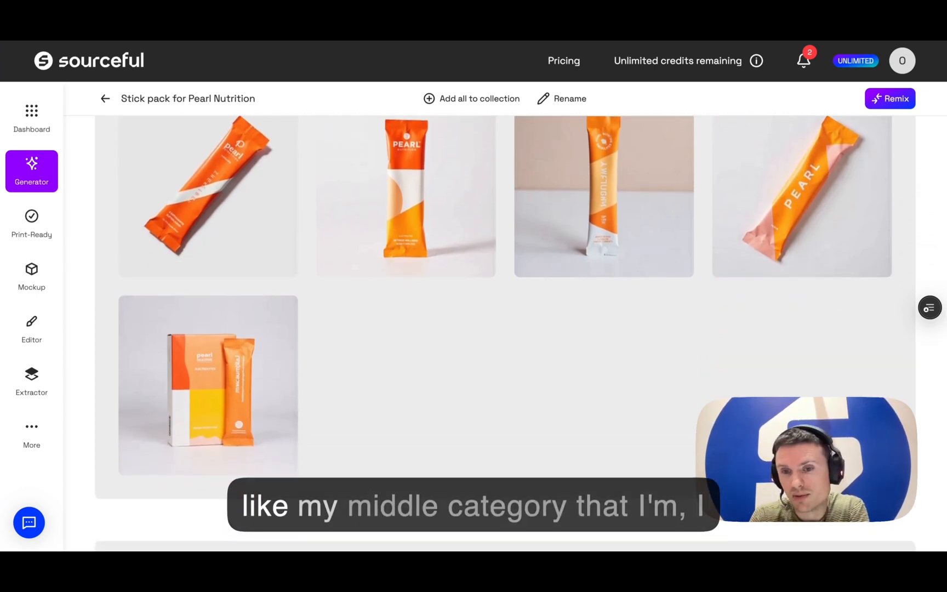
pyautogui.scroll(-10, 504, 329)
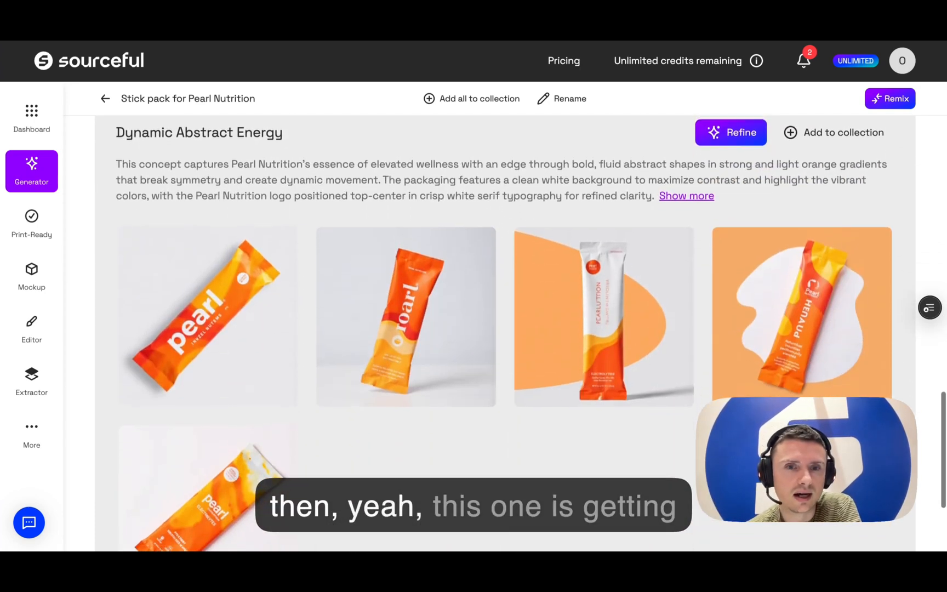
pyautogui.scroll(-2, 523, 514)
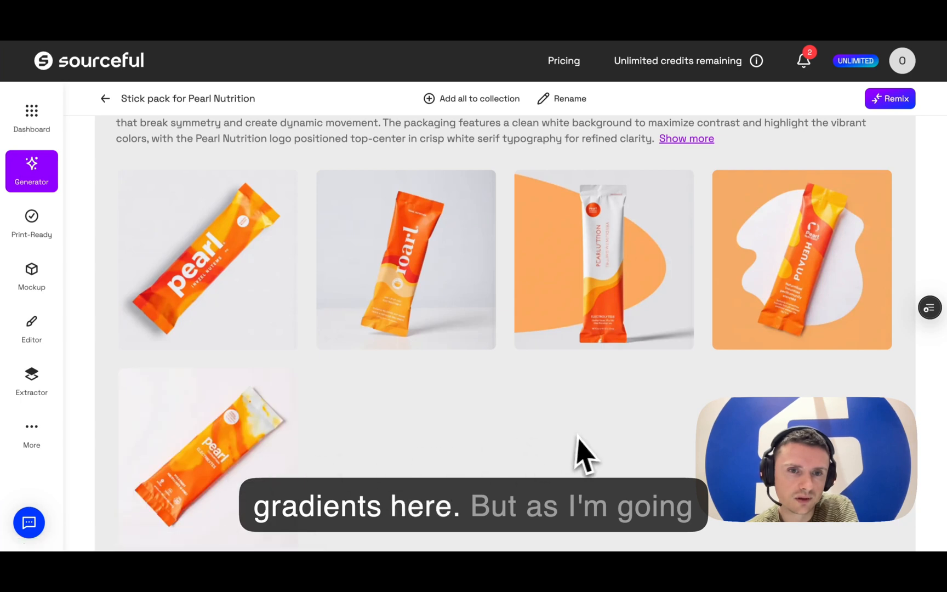
pyautogui.scroll(-3, 585, 445)
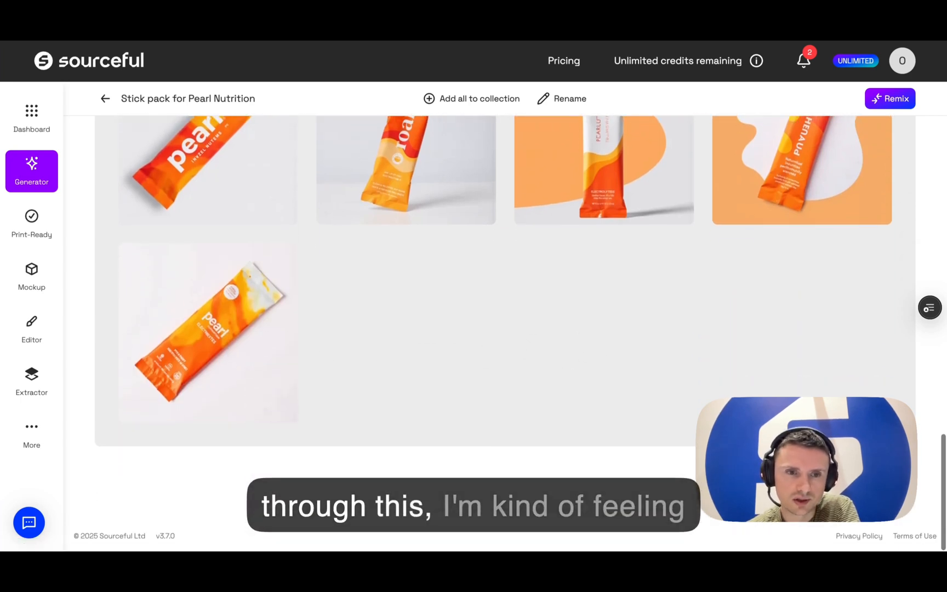
pyautogui.scroll(2, 585, 444)
pyautogui.scroll(1, 585, 445)
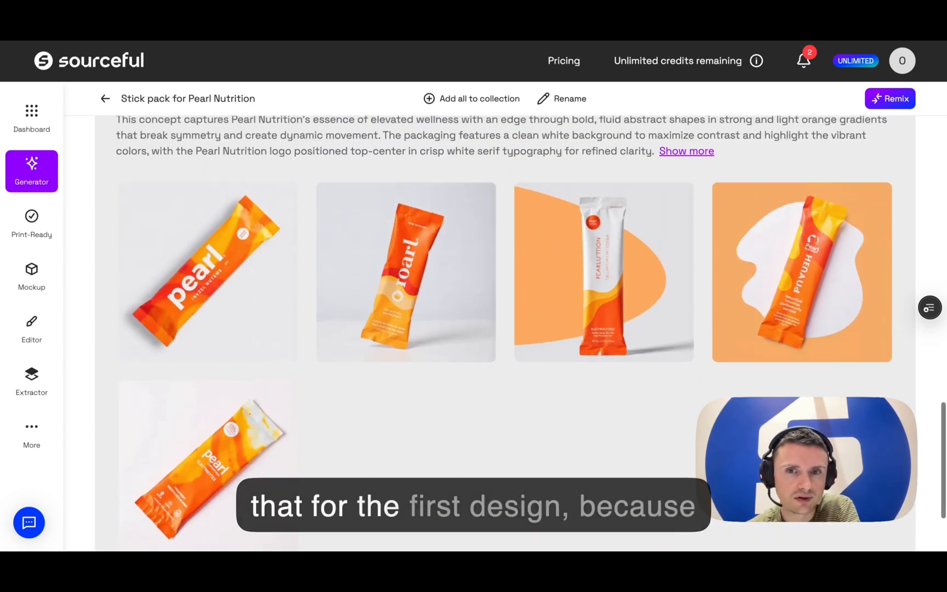
# Return to the project brief and review its packaging type, description and branding above the first concept
pyautogui.scroll(5, 585, 445)
pyautogui.scroll(15, 585, 445)
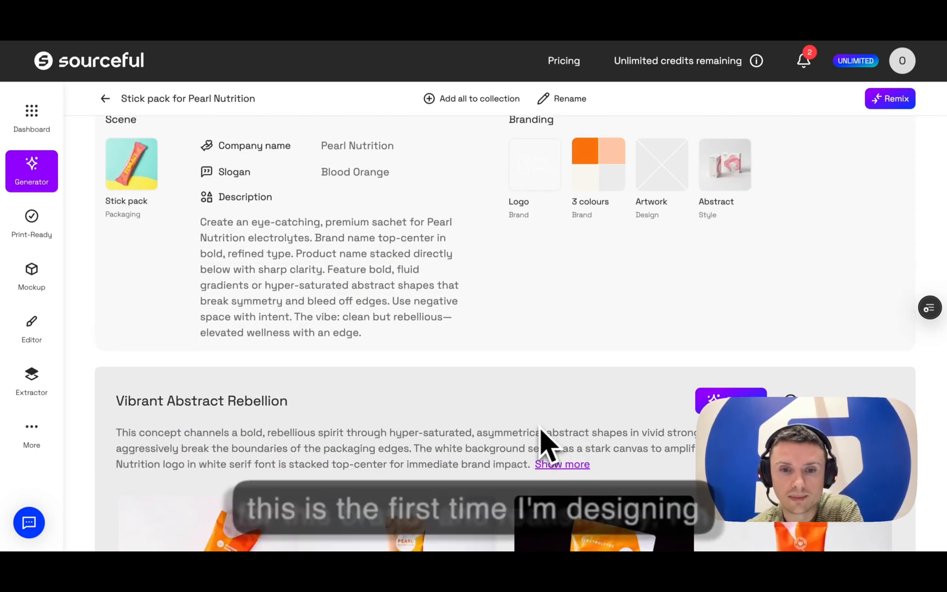
pyautogui.scroll(-1, 534, 448)
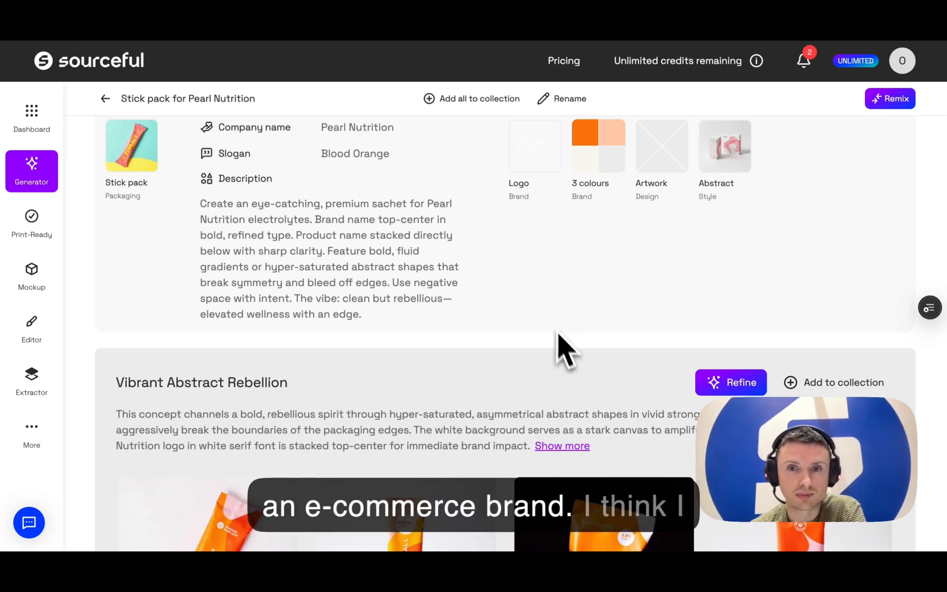
pyautogui.scroll(1, 551, 329)
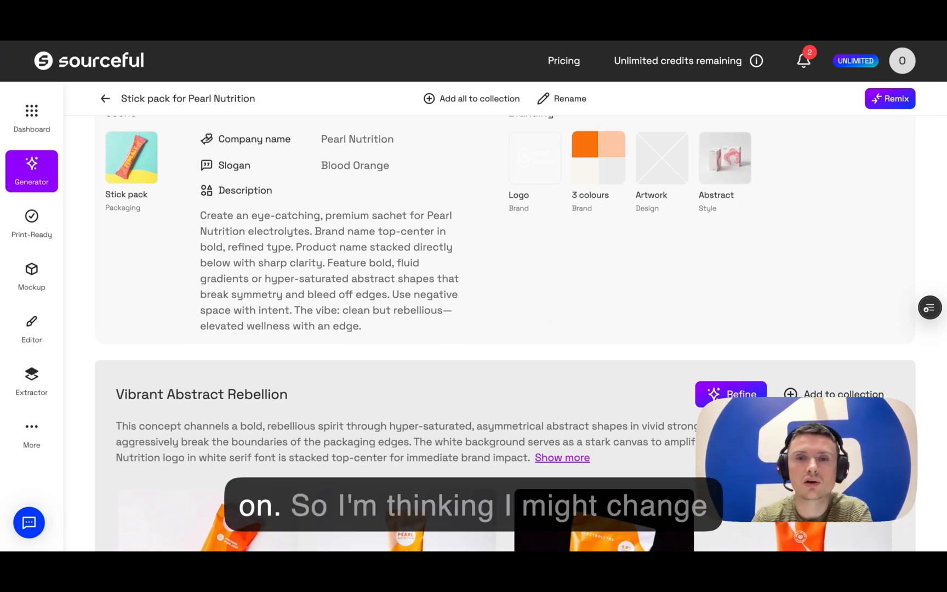
pyautogui.scroll(1, 505, 333)
pyautogui.scroll(-1, 504, 333)
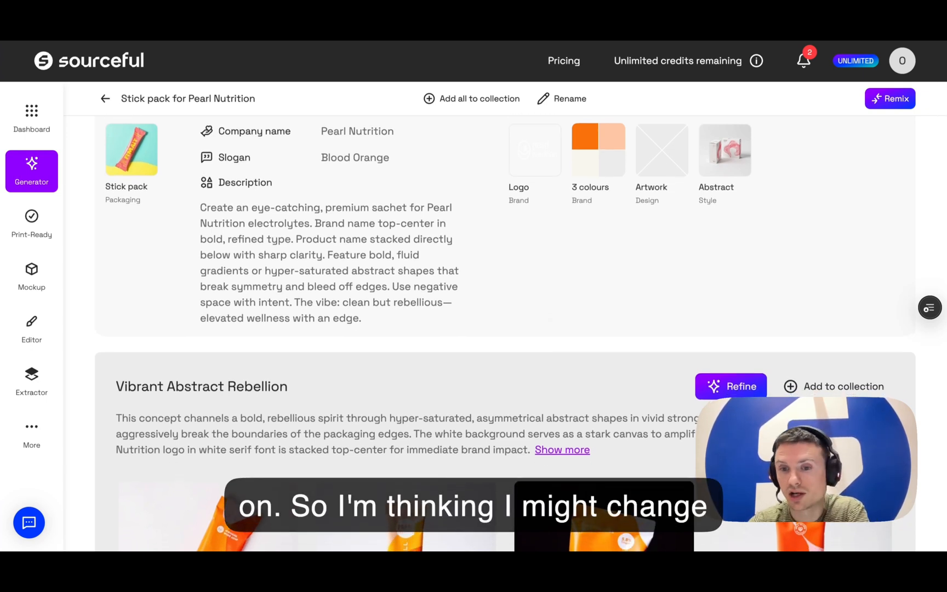
pyautogui.scroll(3, 505, 329)
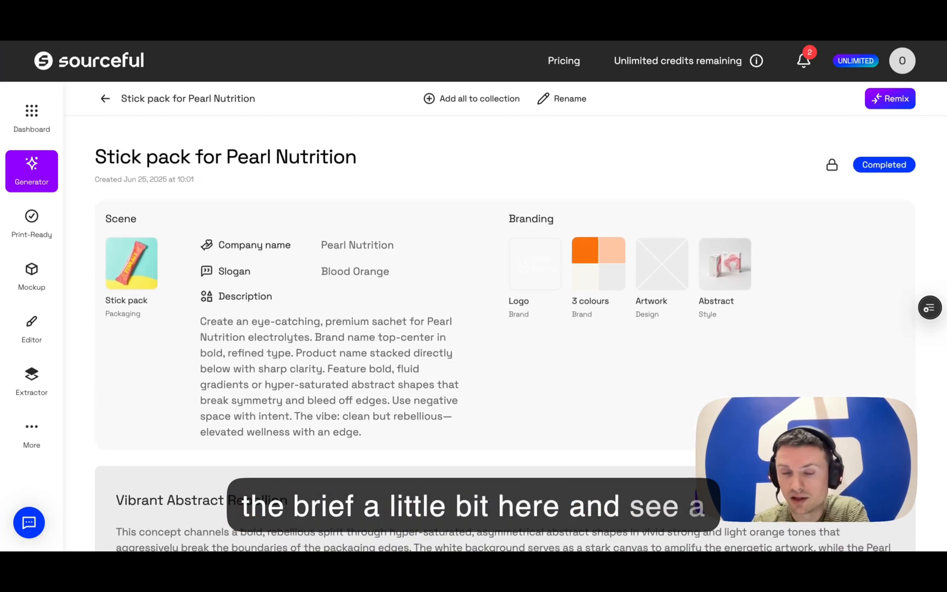
# Reopen the project's packaging choice, replace the stick pack with Mailer box and continue to the branding
pyautogui.click(134, 268)
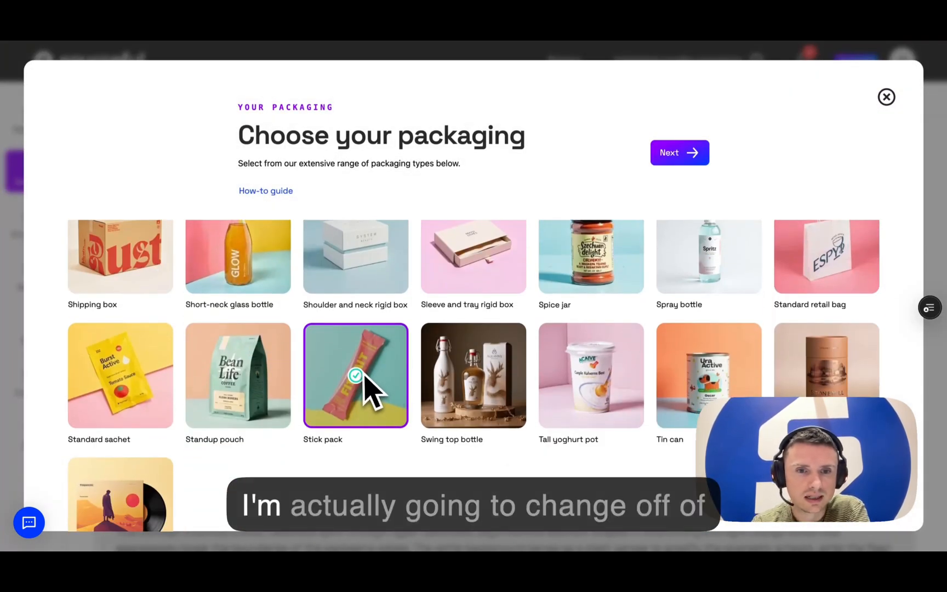
pyautogui.scroll(3, 370, 387)
pyautogui.scroll(5, 320, 396)
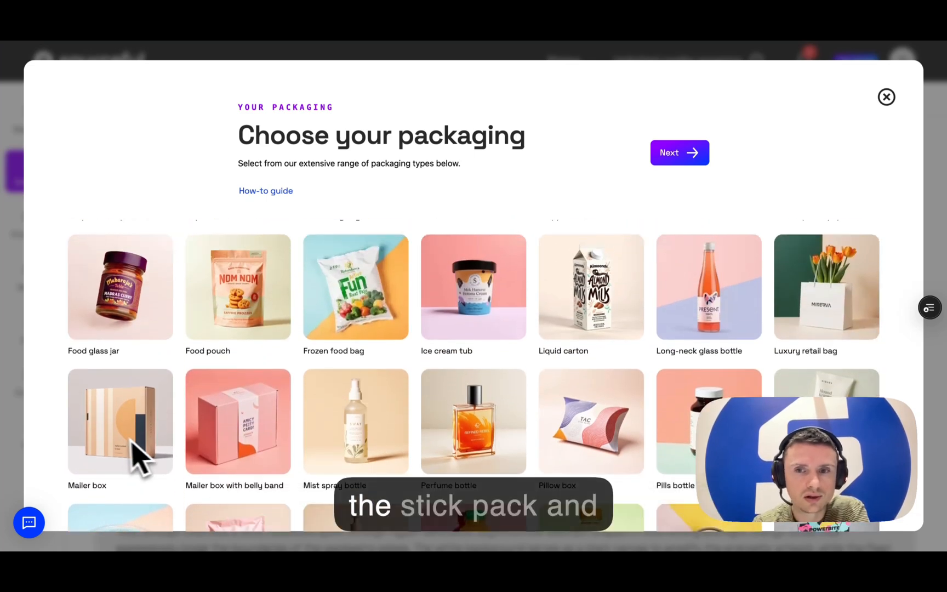
pyautogui.scroll(-2, 132, 416)
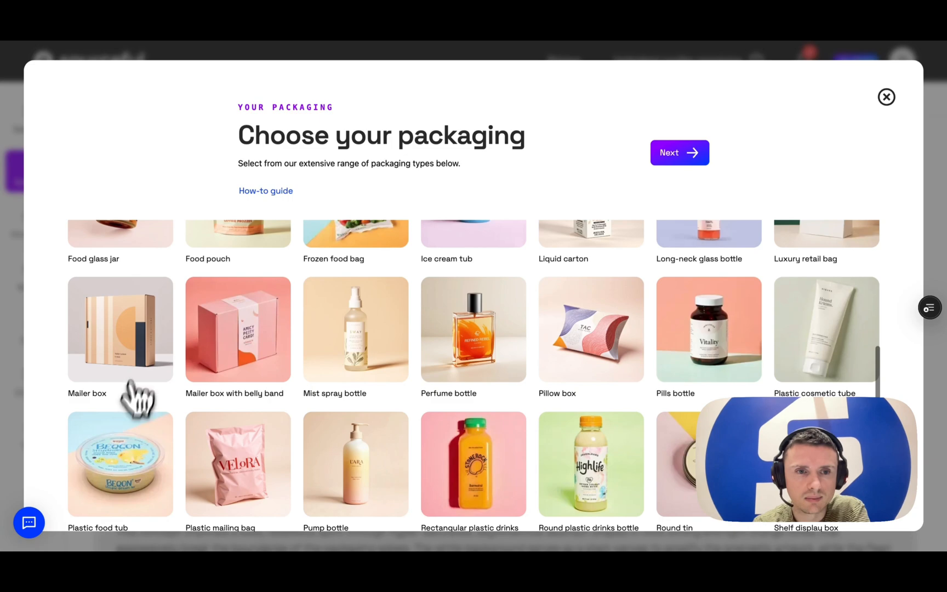
pyautogui.click(140, 372)
pyautogui.scroll(10, 553, 257)
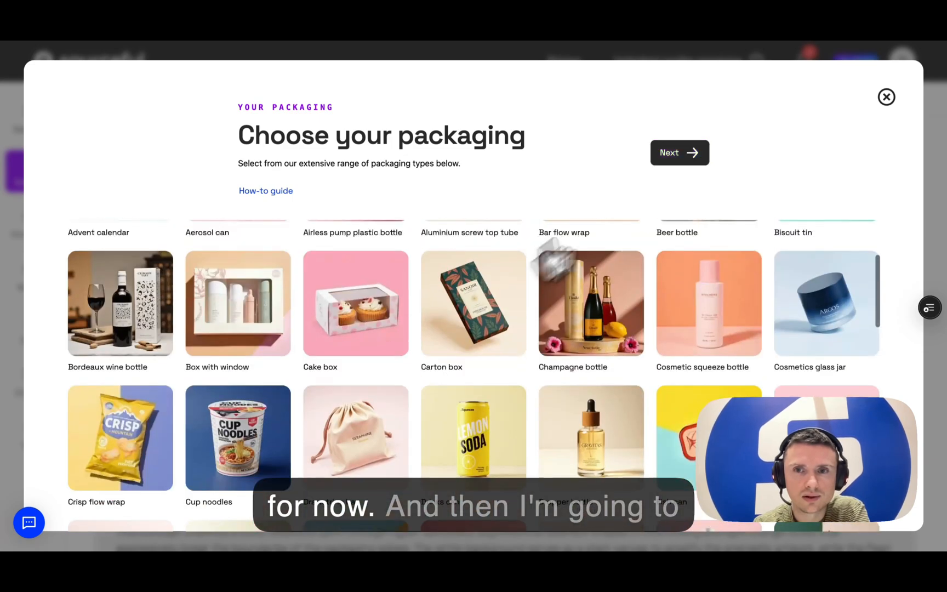
pyautogui.click(671, 157)
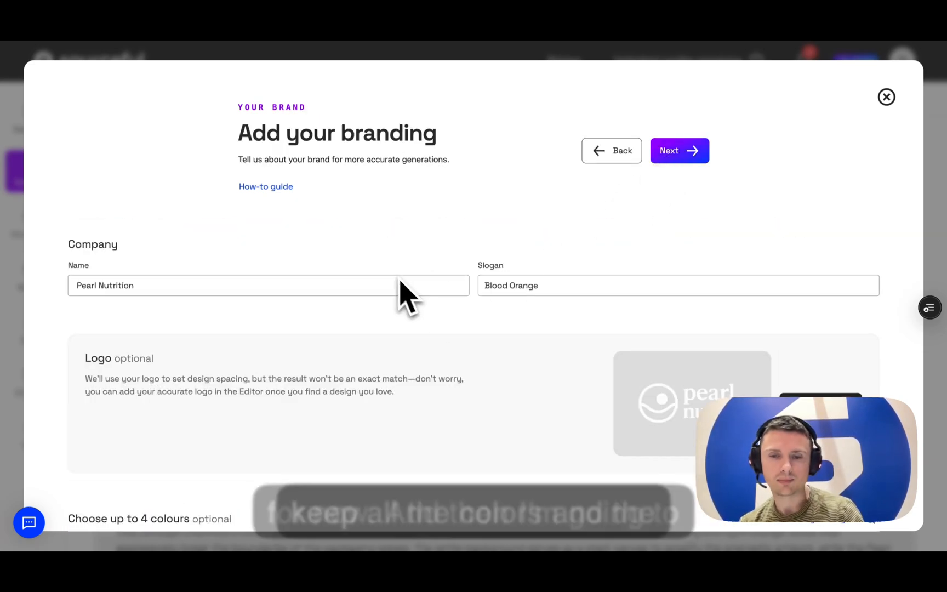
# Keep the existing branding but extend the slogan to "Blood Orange Electrolyte", and continue to the design description
pyautogui.scroll(-3, 528, 368)
pyautogui.scroll(3, 532, 366)
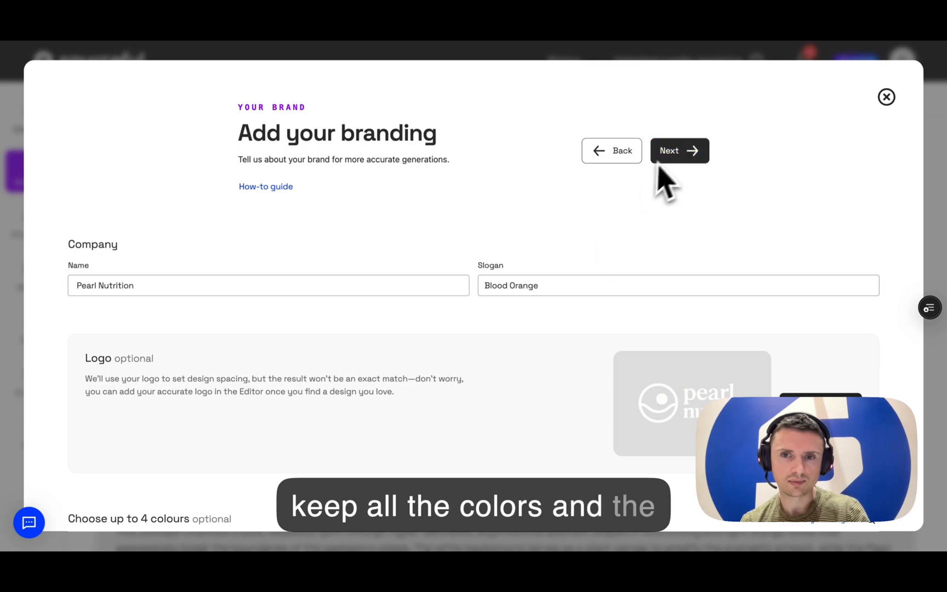
pyautogui.click(554, 286)
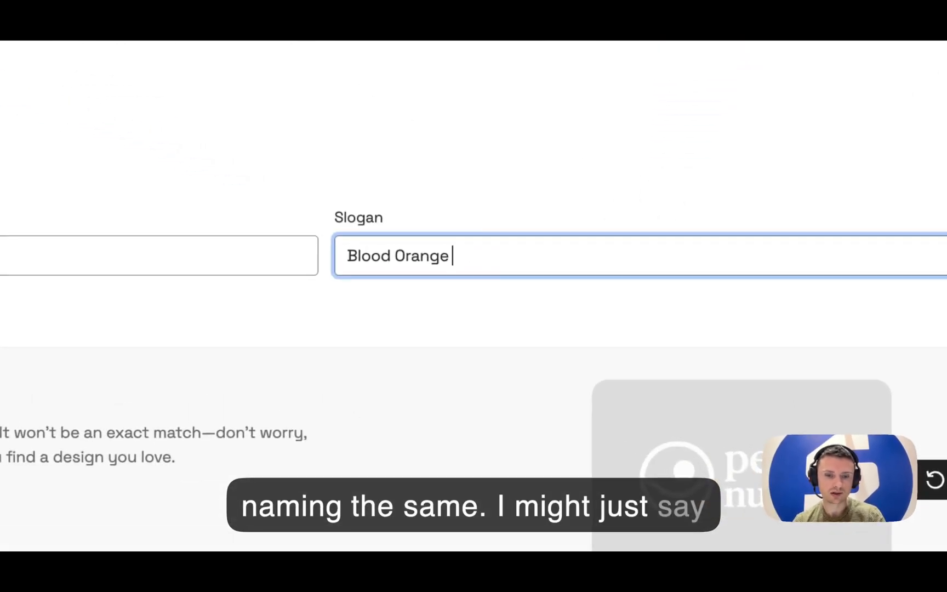
pyautogui.write('Ele')
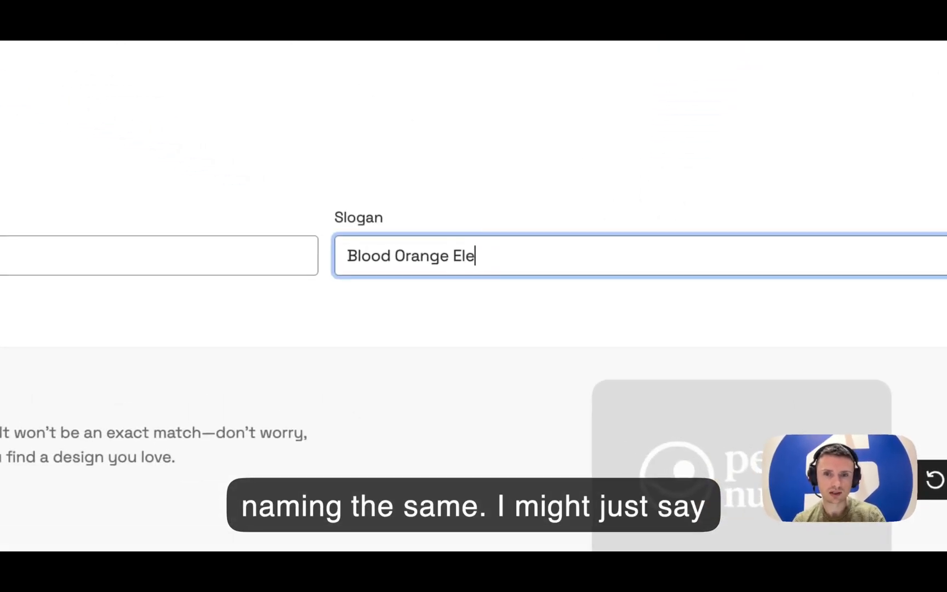
pyautogui.write('ctro')
pyautogui.write('lyte')
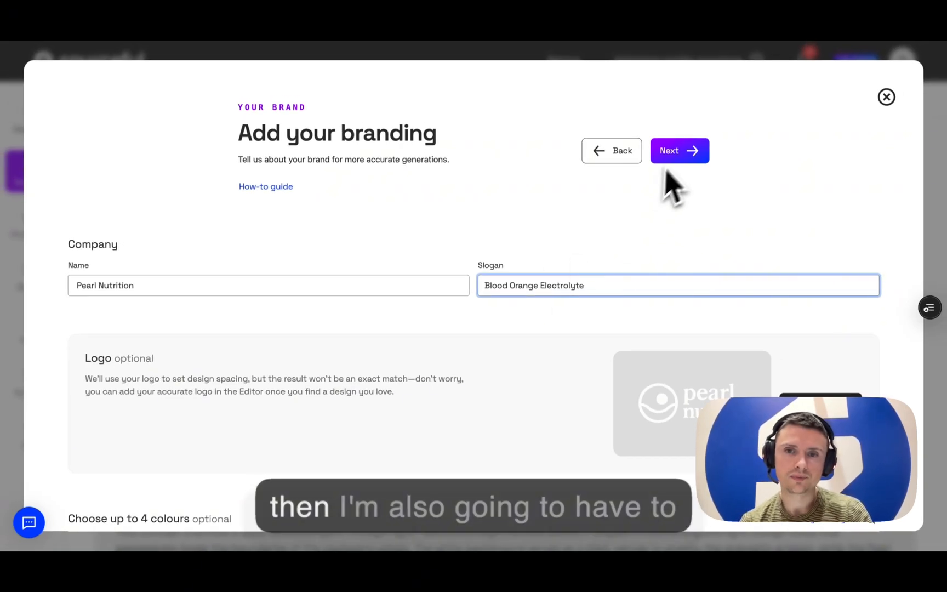
pyautogui.click(678, 153)
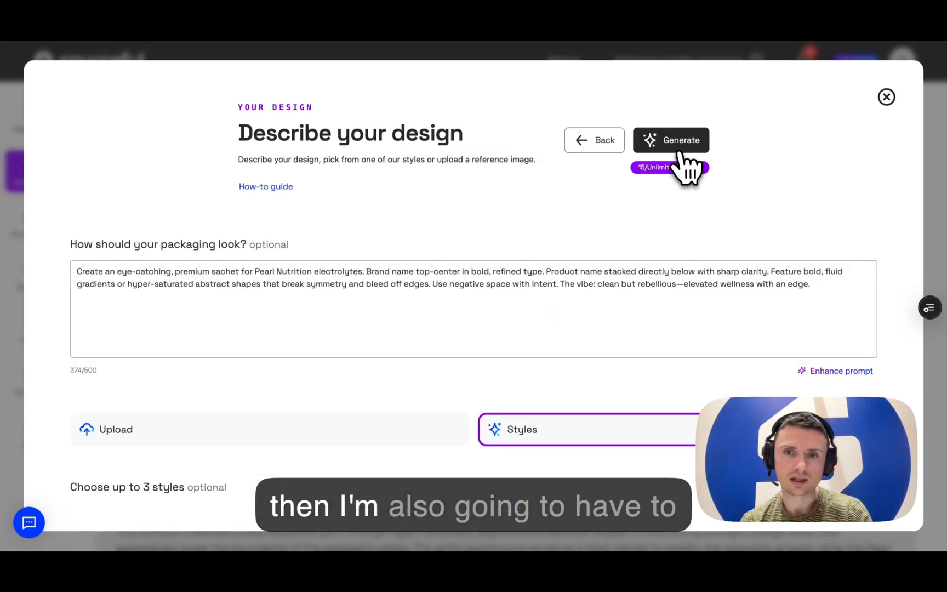
# Edit the design description's opening sentence to read "Create an eye-catching, premium mailer box for Pearl Nutrition electrolyte sachets"
pyautogui.click(139, 271)
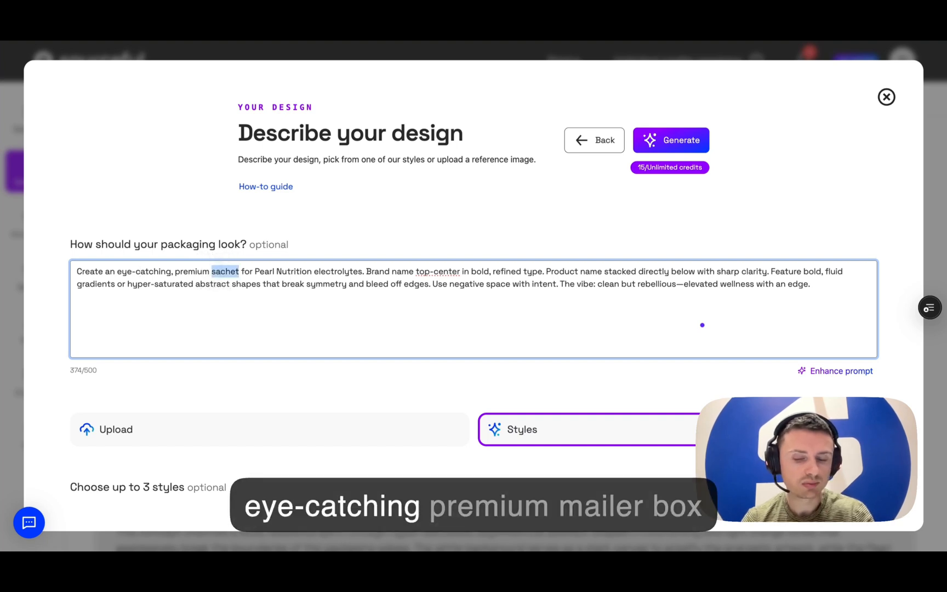
pyautogui.write('mailer box')
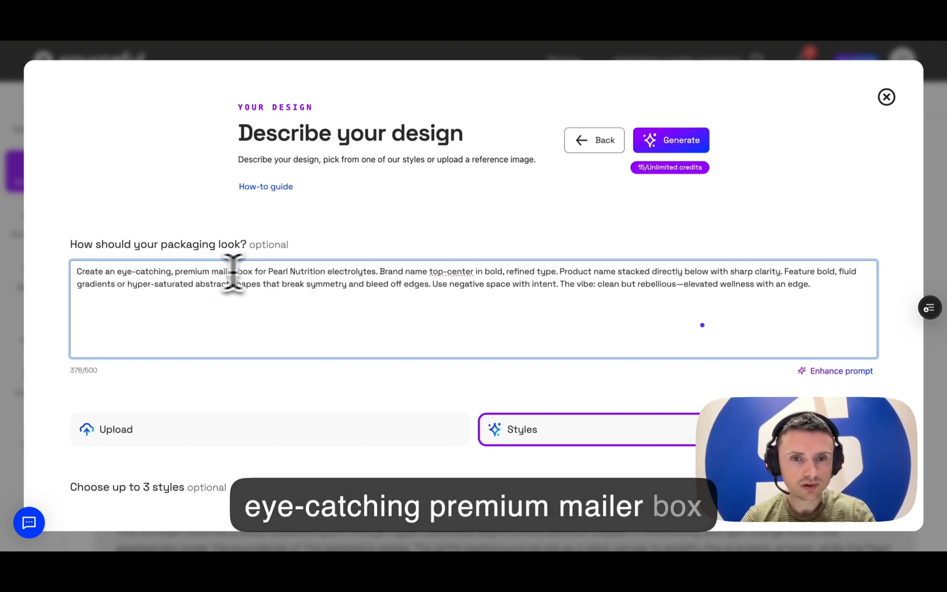
pyautogui.click(376, 272)
pyautogui.press('BackSpace')
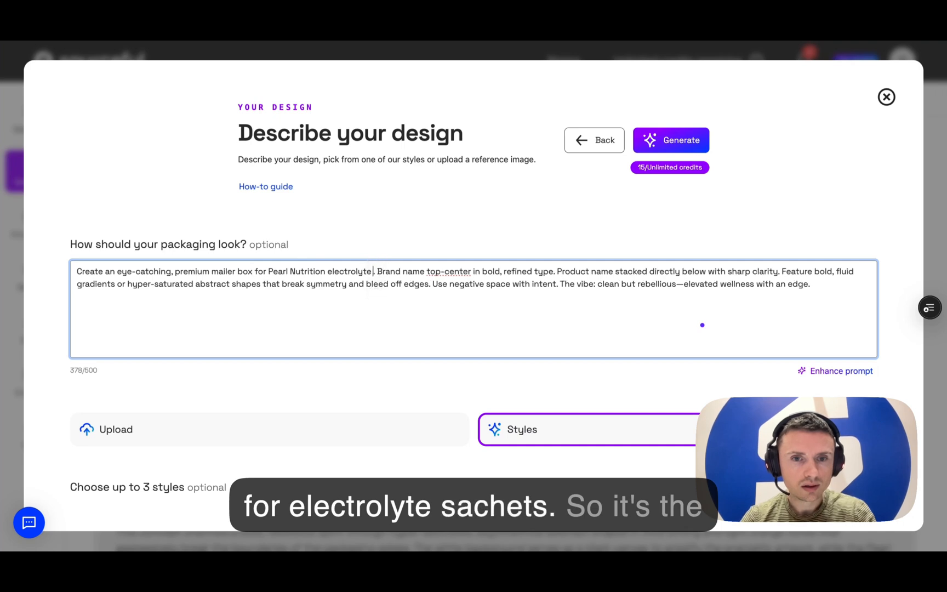
pyautogui.write('sachets')
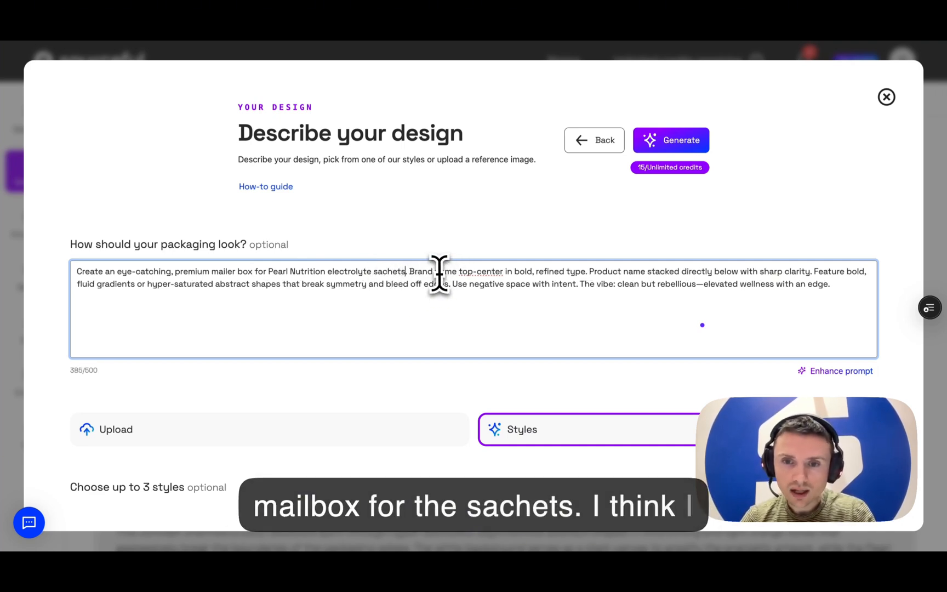
# Deselect the Abstract style from the mailer box's design styles
pyautogui.scroll(-1, 308, 313)
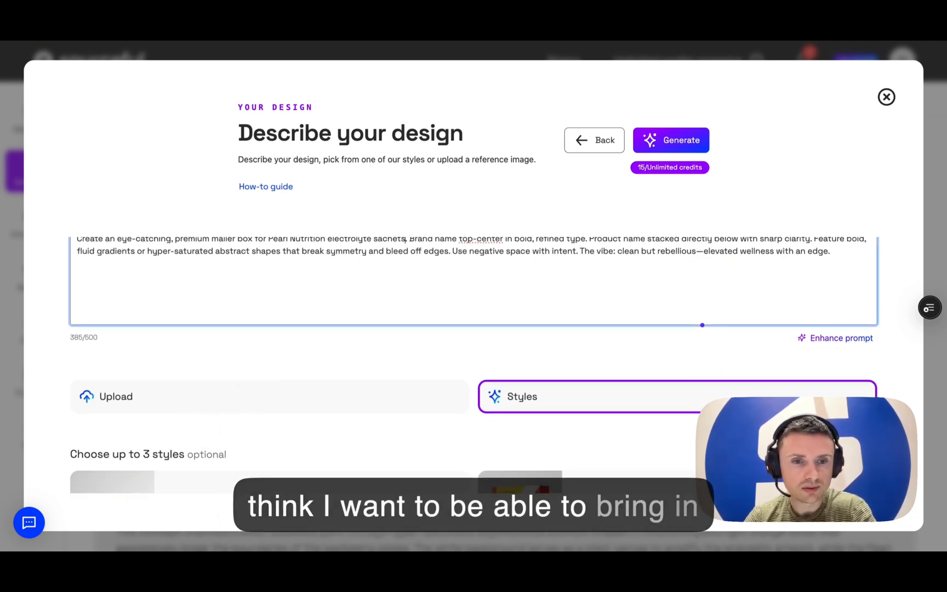
pyautogui.scroll(-4, 195, 416)
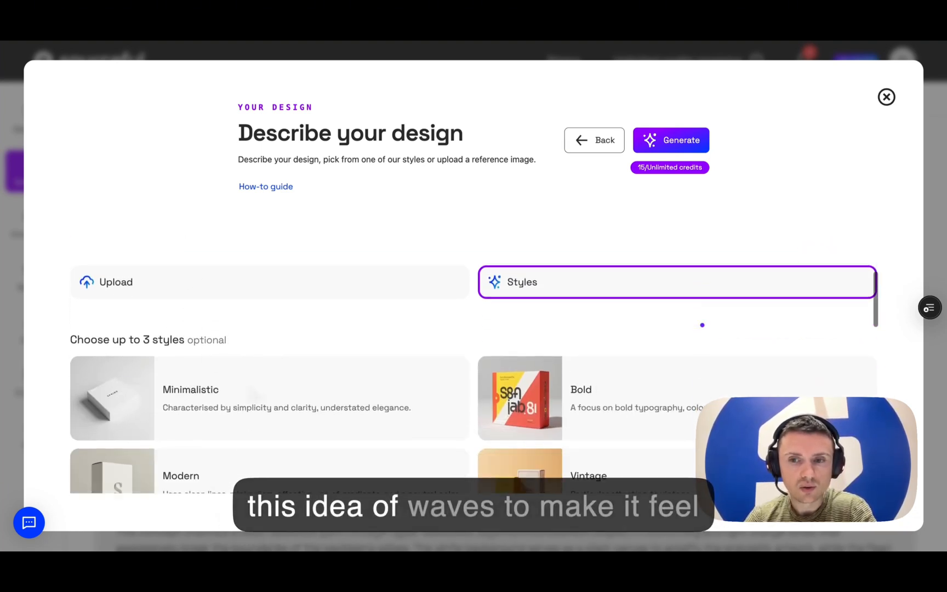
pyautogui.scroll(-6, 250, 394)
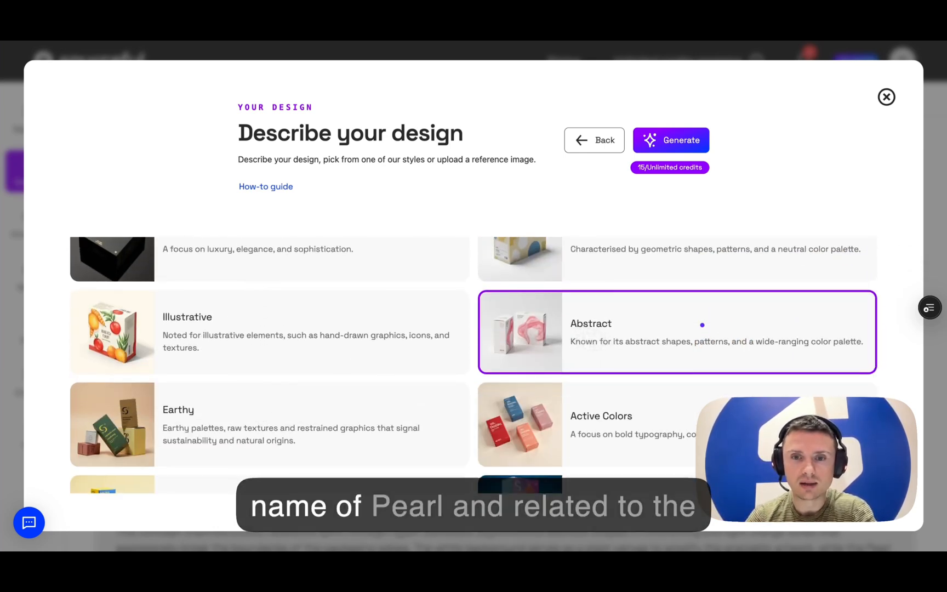
pyautogui.click(701, 324)
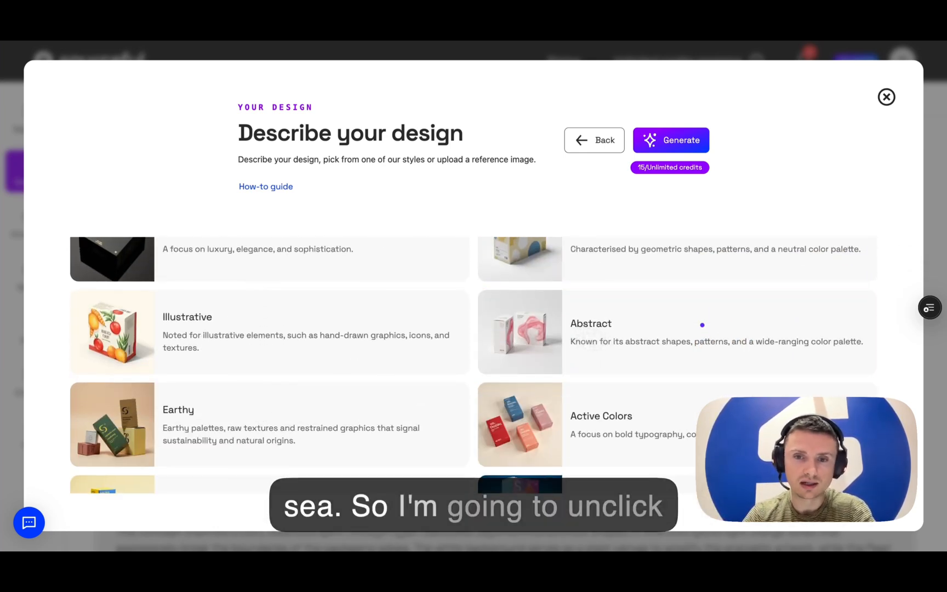
# Switch the design guidance from styles to a reference image and upload ethereal-blue-waves-stockcake.jpg from the Pearl Nutrition folder
pyautogui.scroll(10, 473, 329)
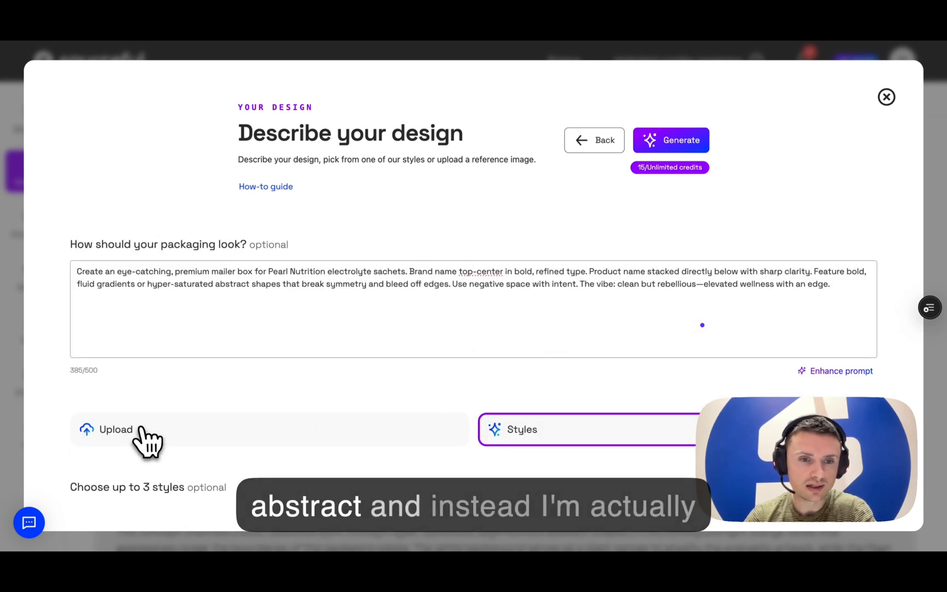
pyautogui.click(144, 430)
pyautogui.scroll(-3, 158, 474)
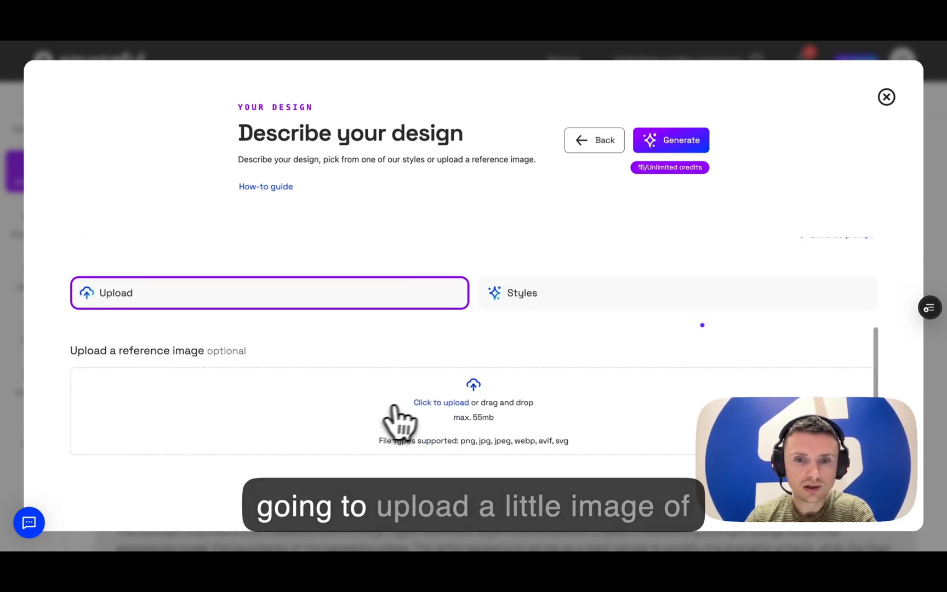
pyautogui.click(465, 404)
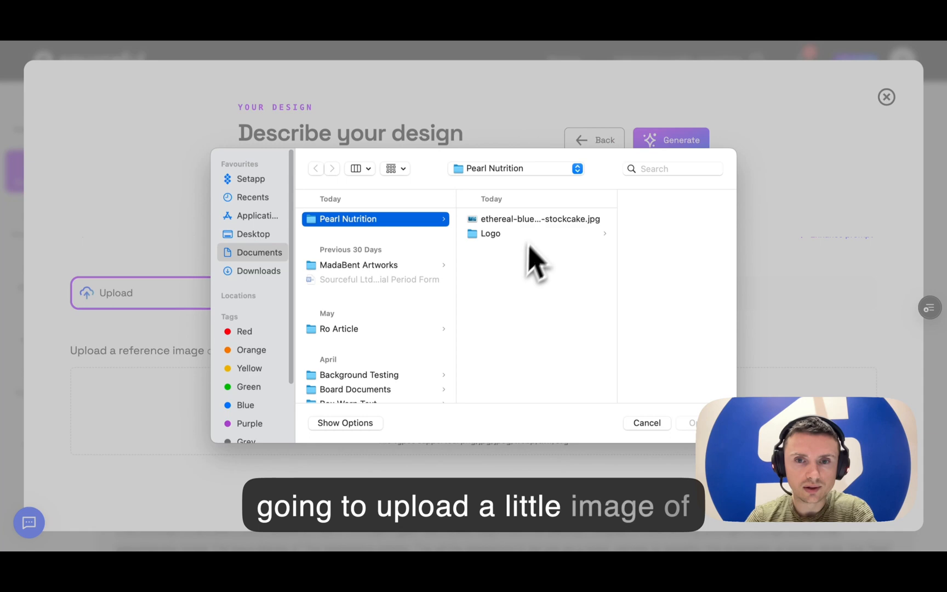
pyautogui.click(543, 222)
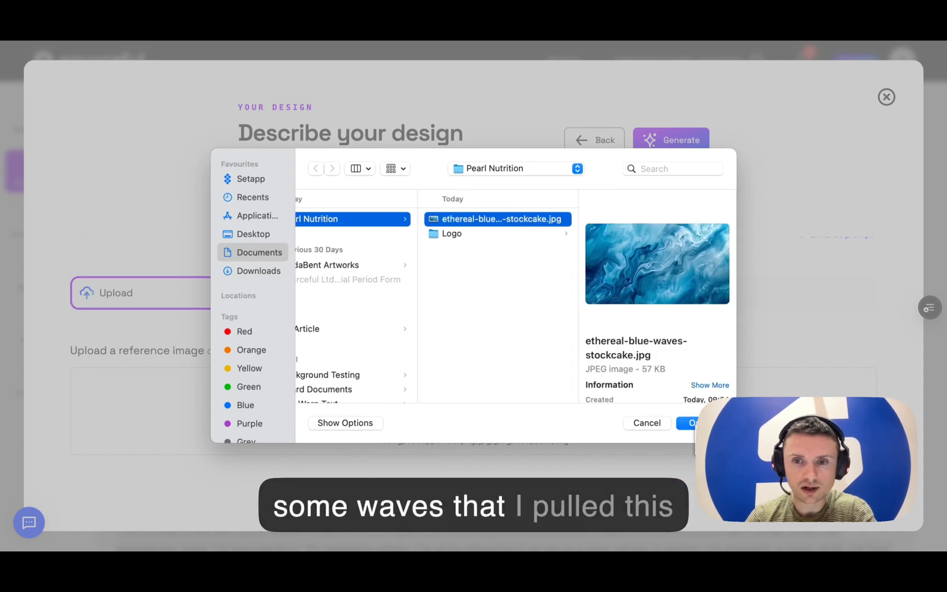
pyautogui.click(688, 422)
pyautogui.scroll(-3, 391, 328)
pyautogui.scroll(2, 392, 328)
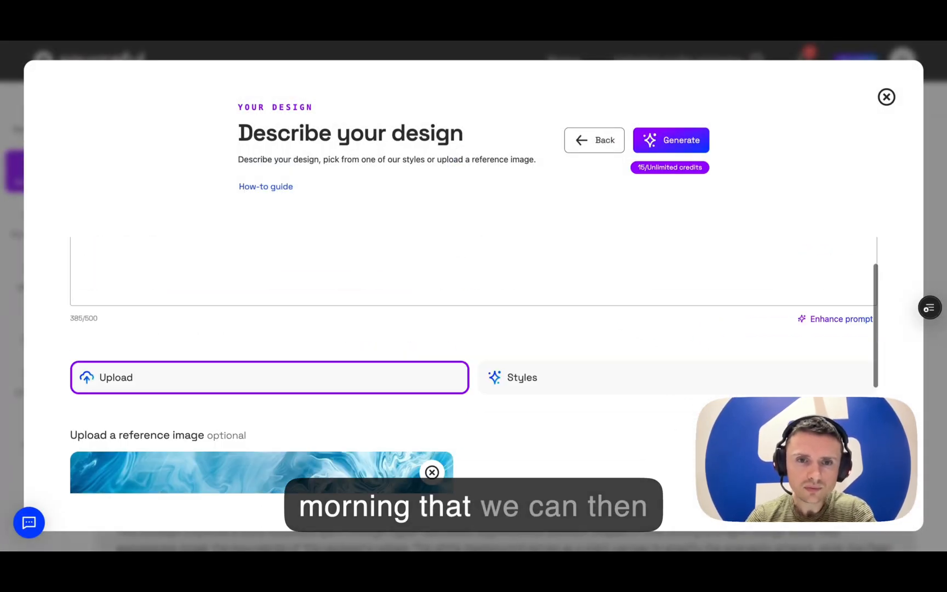
# Add "similar to those of the ocean and the inspiration image I've provided" after "fluid gradients" in the design description
pyautogui.scroll(1, 387, 328)
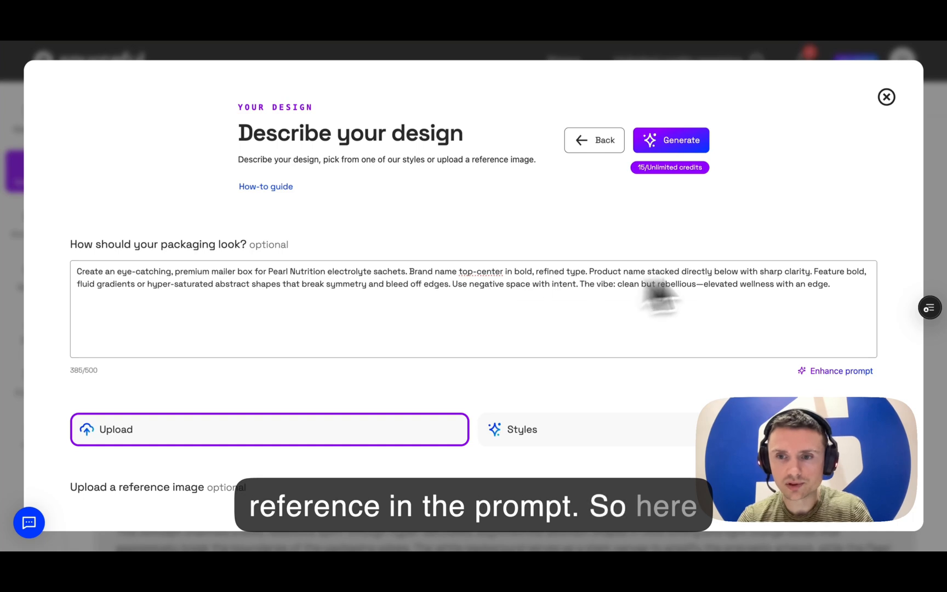
pyautogui.click(812, 274)
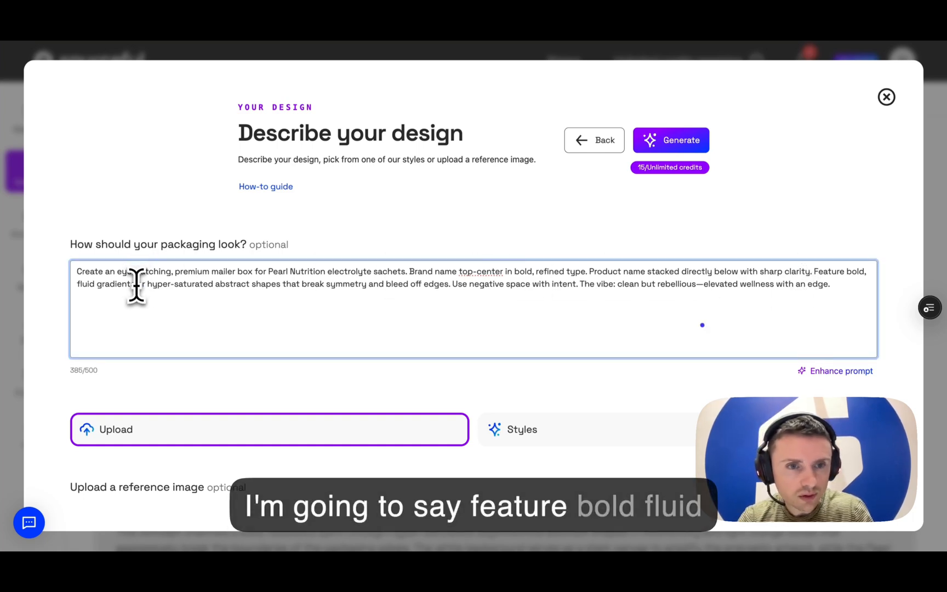
pyautogui.click(136, 320)
pyautogui.write('similar to ')
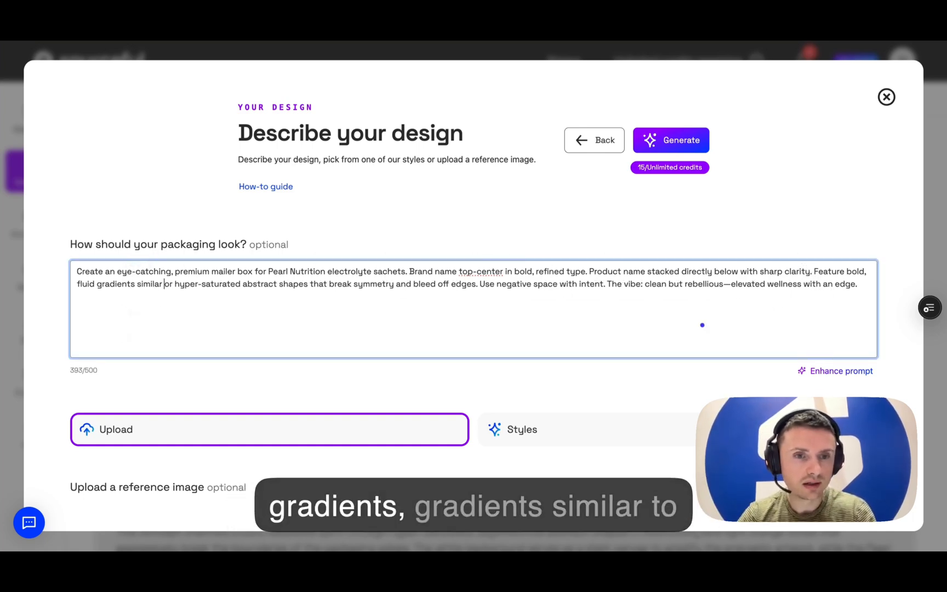
pyautogui.write('those of the ocea')
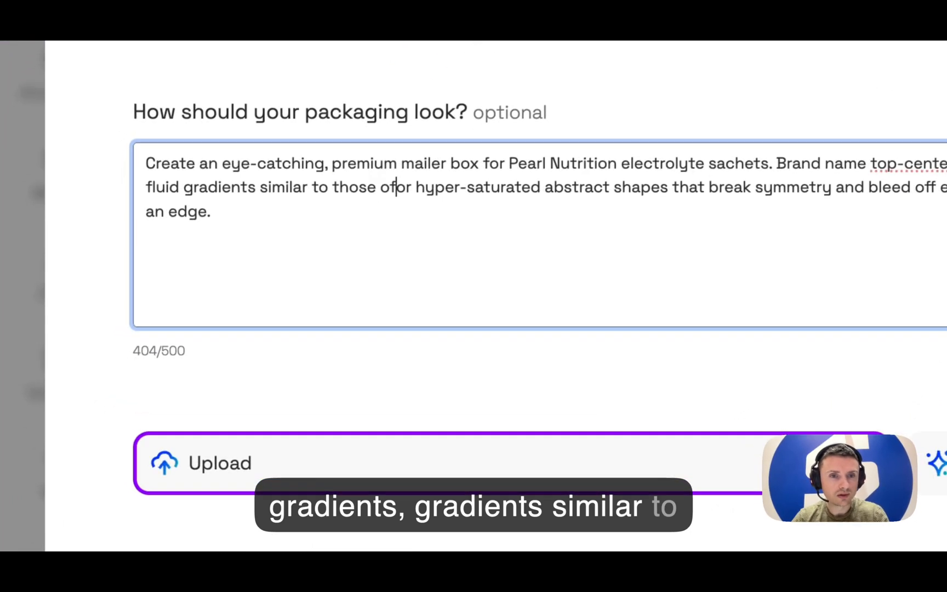
pyautogui.write('n and the insp')
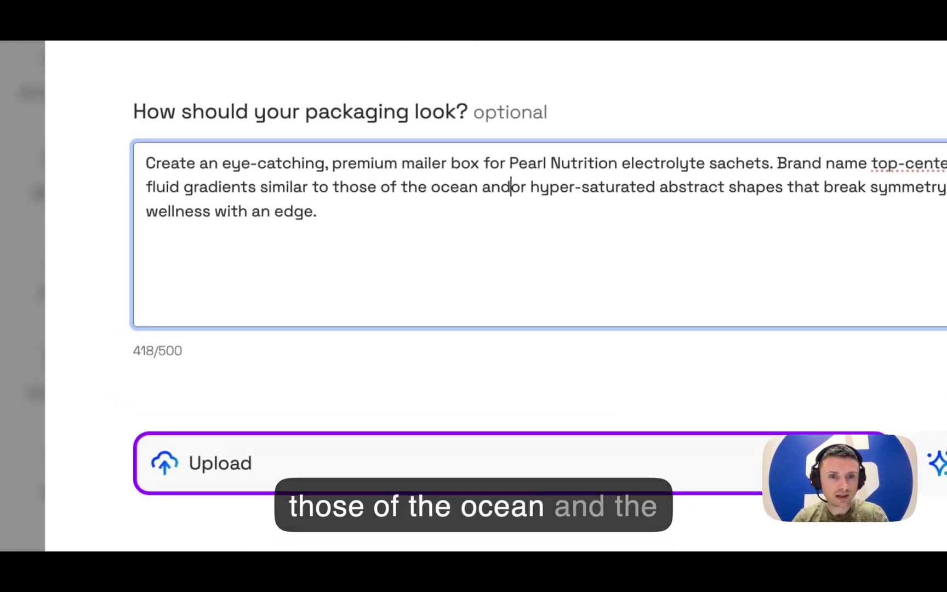
pyautogui.write("iration image I've")
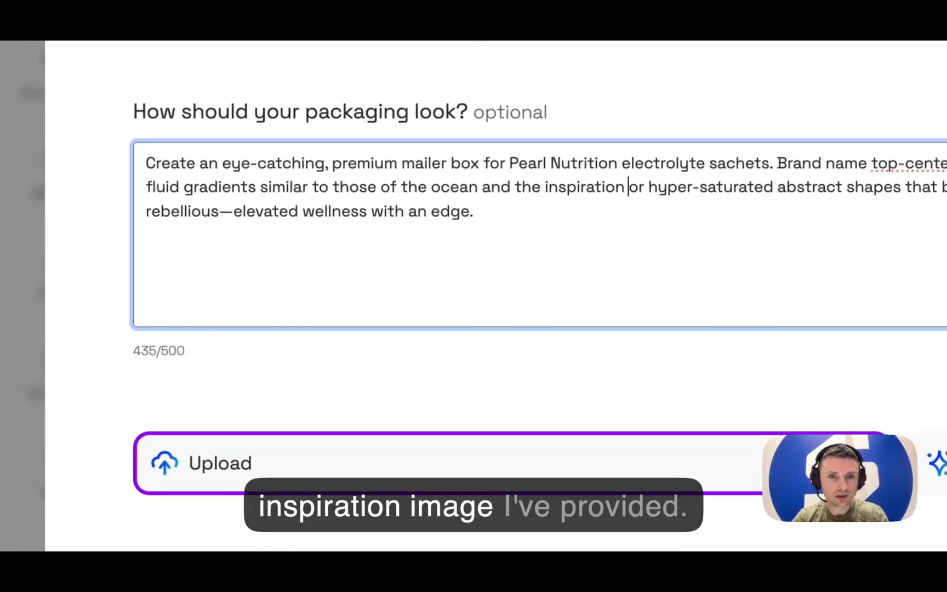
pyautogui.write(' provided')
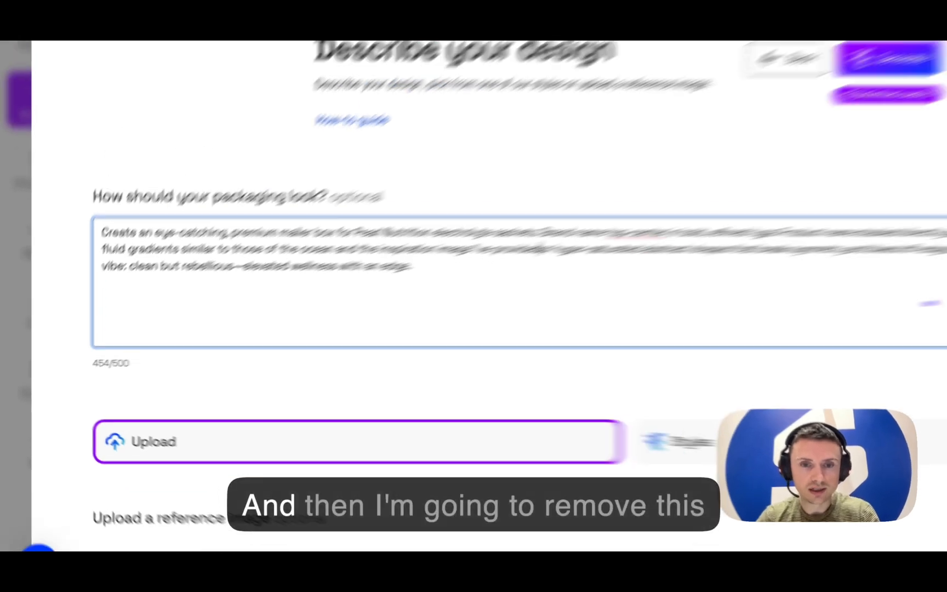
# Remove the wording "or hyper-saturated abstract shapes that break symmetry and bleed off edges" from the design description
pyautogui.hotkey('shift', 'Right')
pyautogui.hotkey('shift', 'Right')
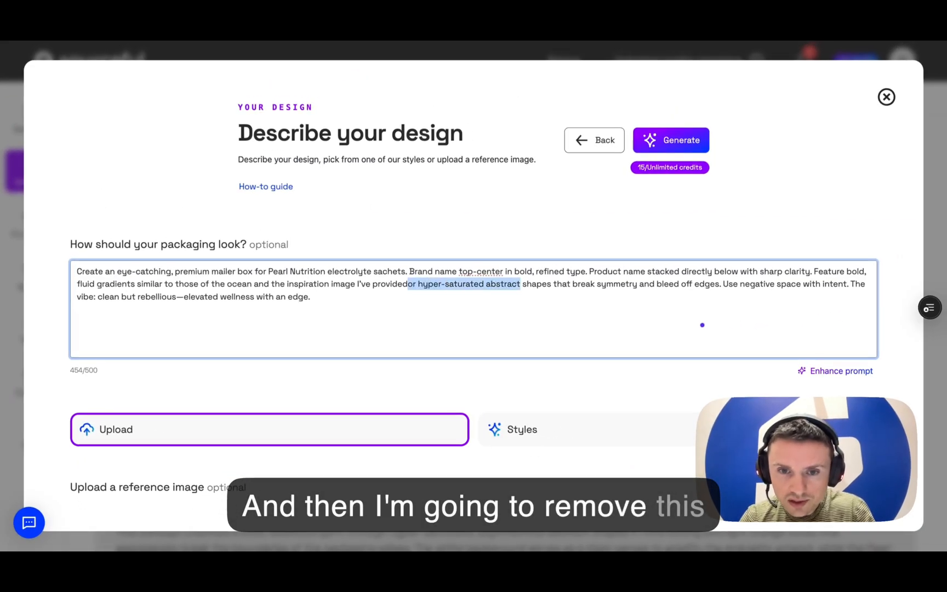
pyautogui.hotkey('ctrl', 'shift', 'Right')
pyautogui.hotkey('ctrl', 'shift', 'Right')
pyautogui.hotkey('ctrl', 'shift', 'Right')
pyautogui.hotkey('ctrl', 'shift', 'Right')
pyautogui.hotkey('ctrl', 'shift', 'Right')
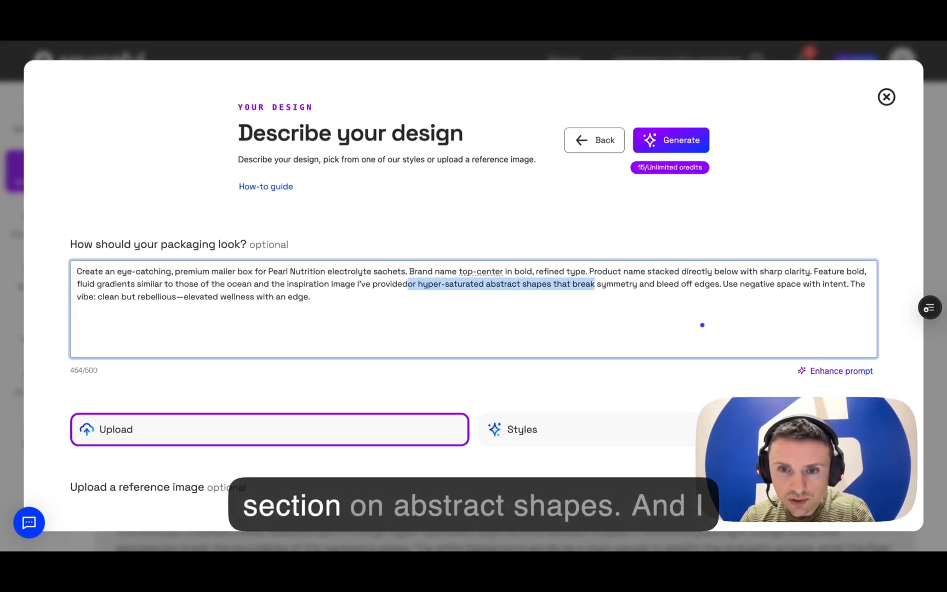
pyautogui.press('BackSpace')
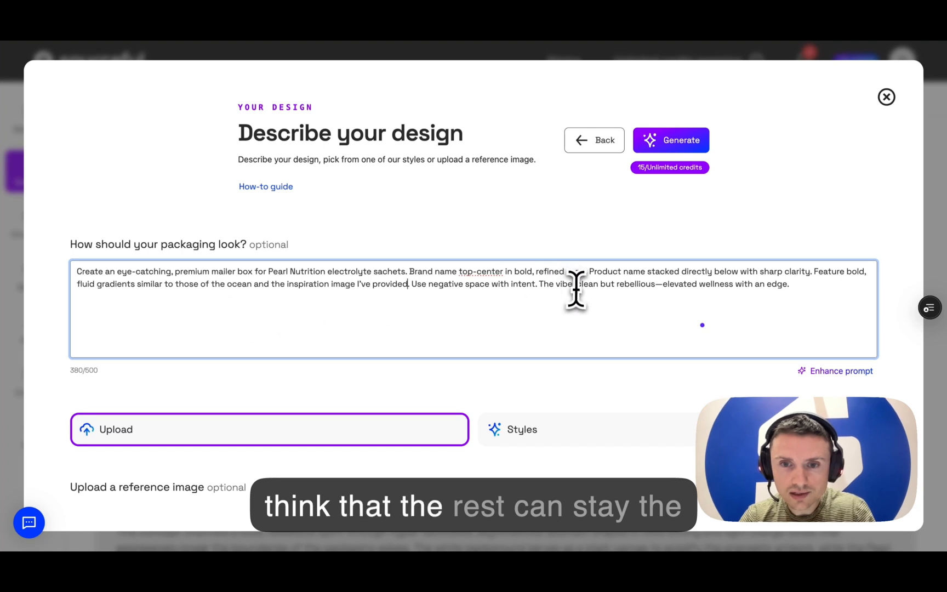
# Check the uploaded reference image and edited description, and generate the mailer box concepts
pyautogui.scroll(-1, 575, 288)
pyautogui.scroll(-3, 665, 276)
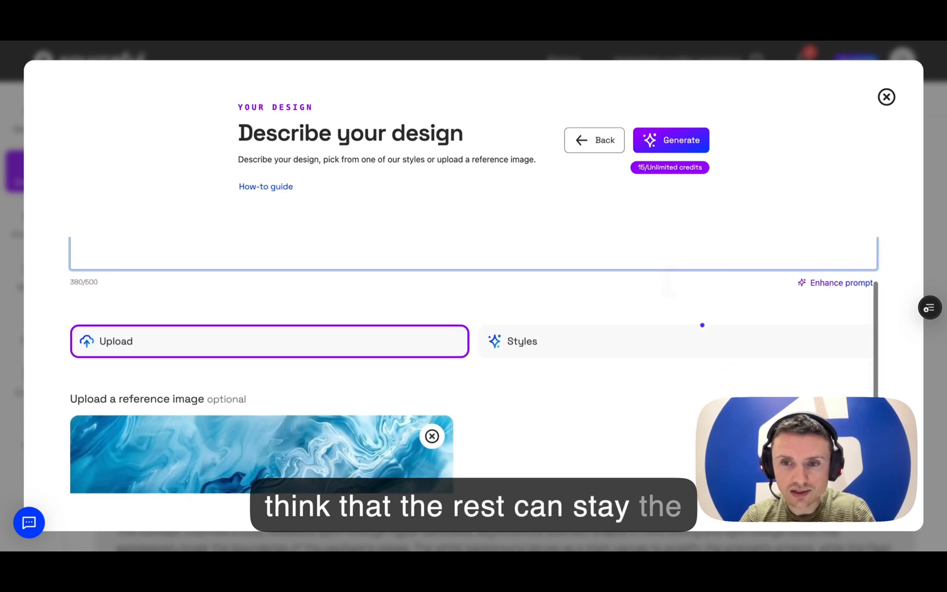
pyautogui.scroll(4, 666, 277)
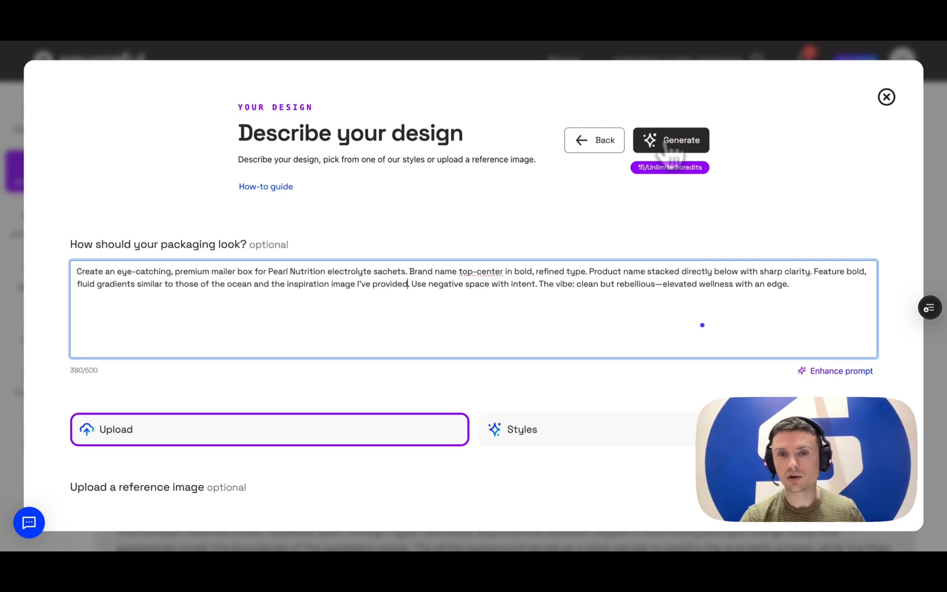
pyautogui.click(670, 145)
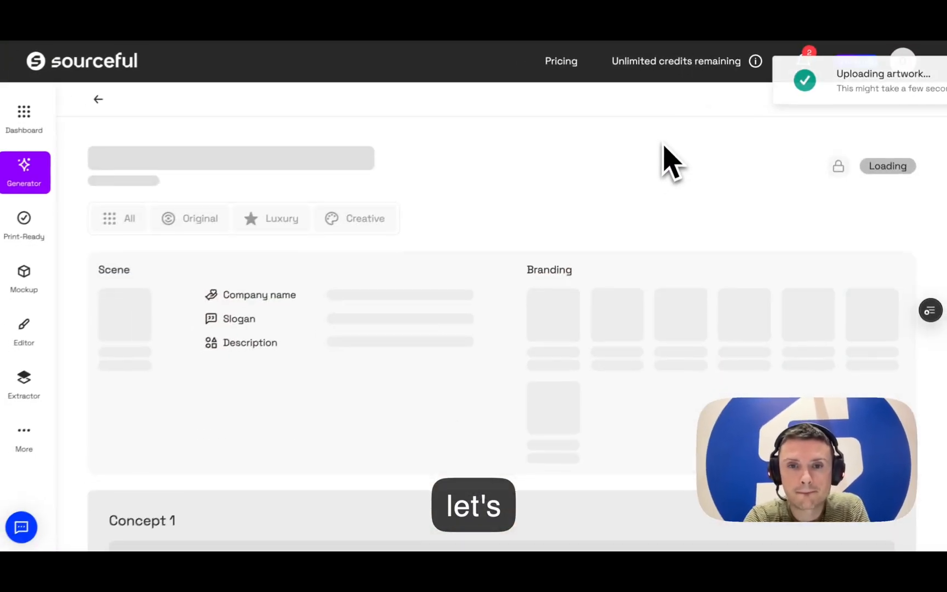
# Review the generated mailer box routes Vibrant Wellness Pulse, Minimalist Citrus Glow and Fluid Energy Wave, comparing their wave patterns
pyautogui.scroll(-6, 521, 315)
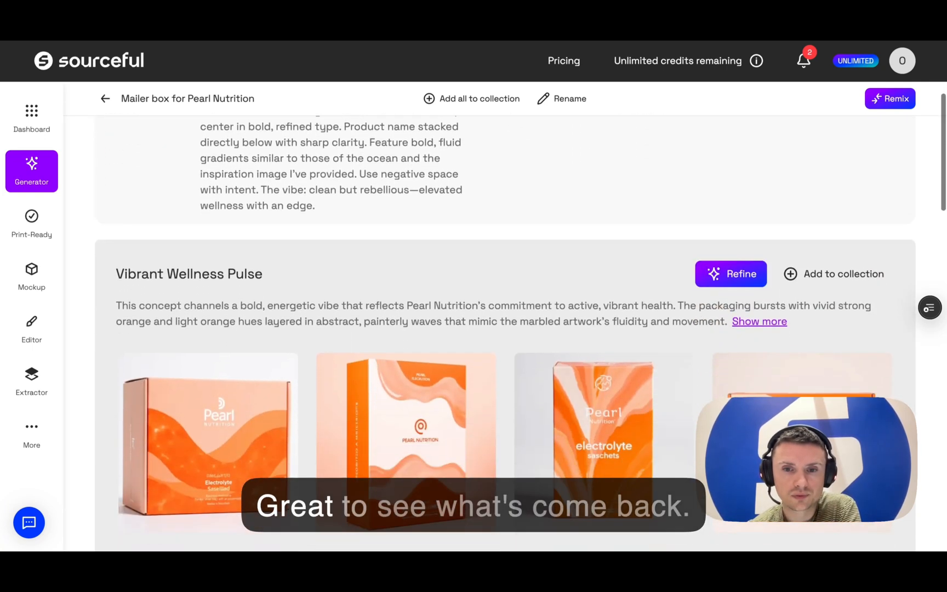
pyautogui.scroll(-2, 490, 271)
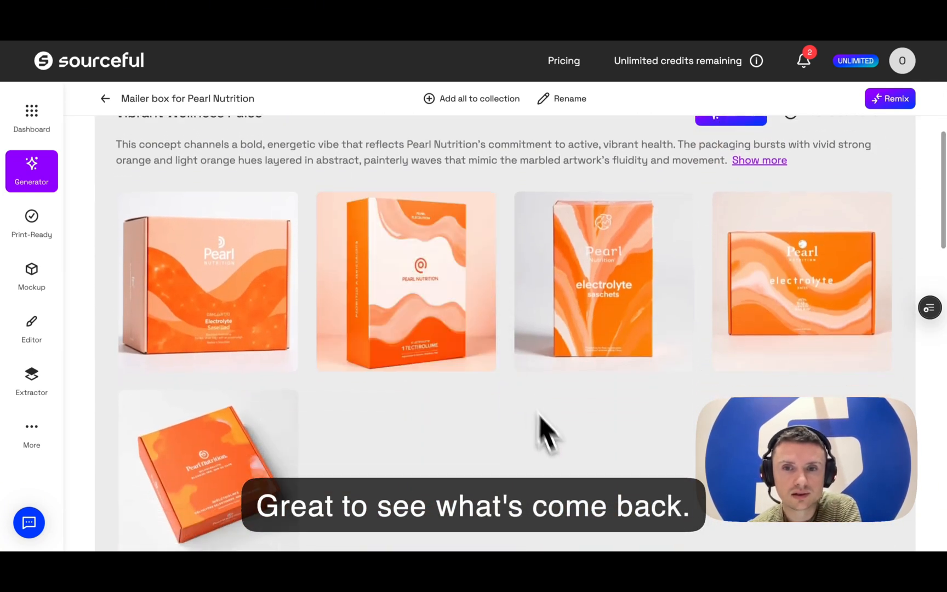
pyautogui.scroll(-1, 551, 482)
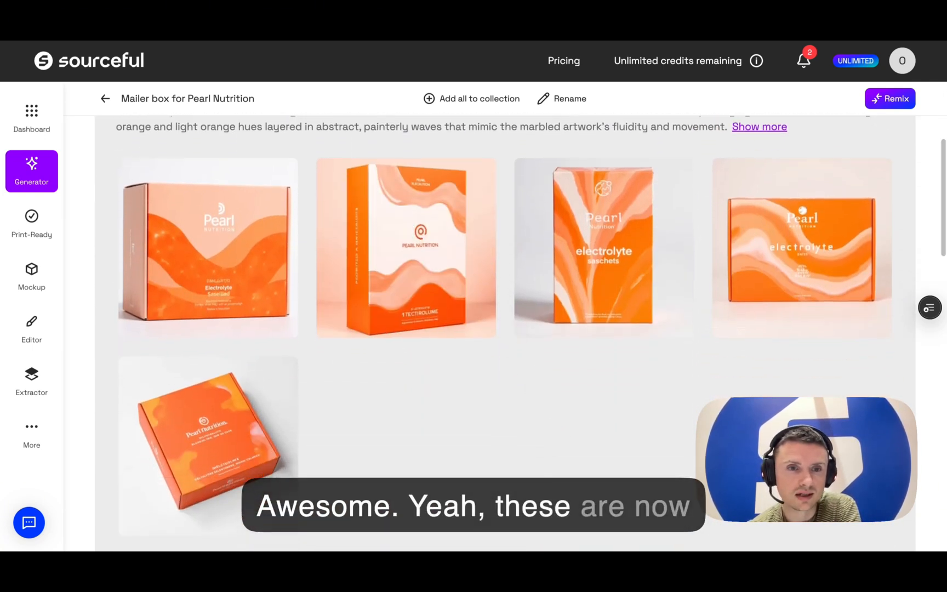
pyautogui.scroll(2, 504, 329)
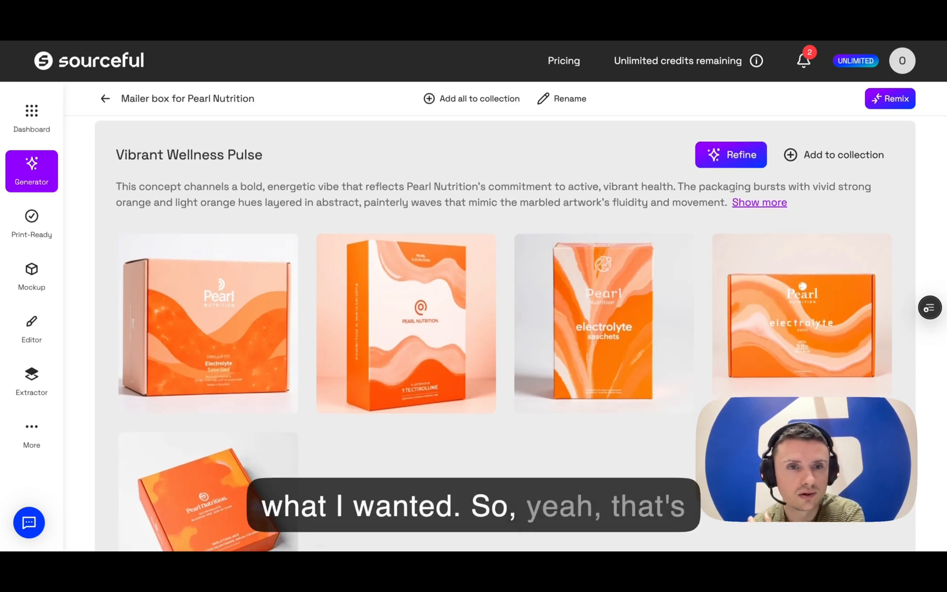
pyautogui.scroll(-10, 510, 520)
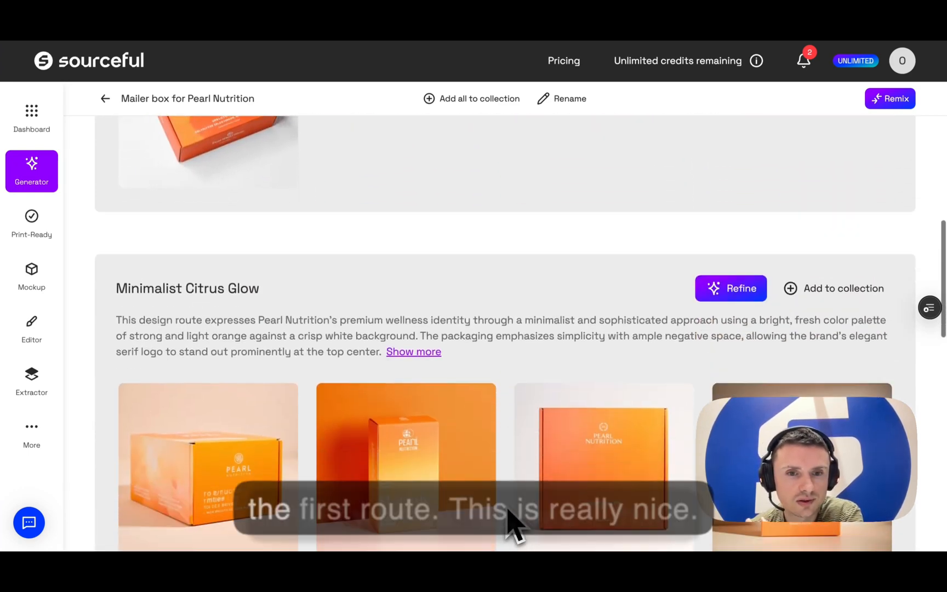
pyautogui.scroll(-4, 508, 509)
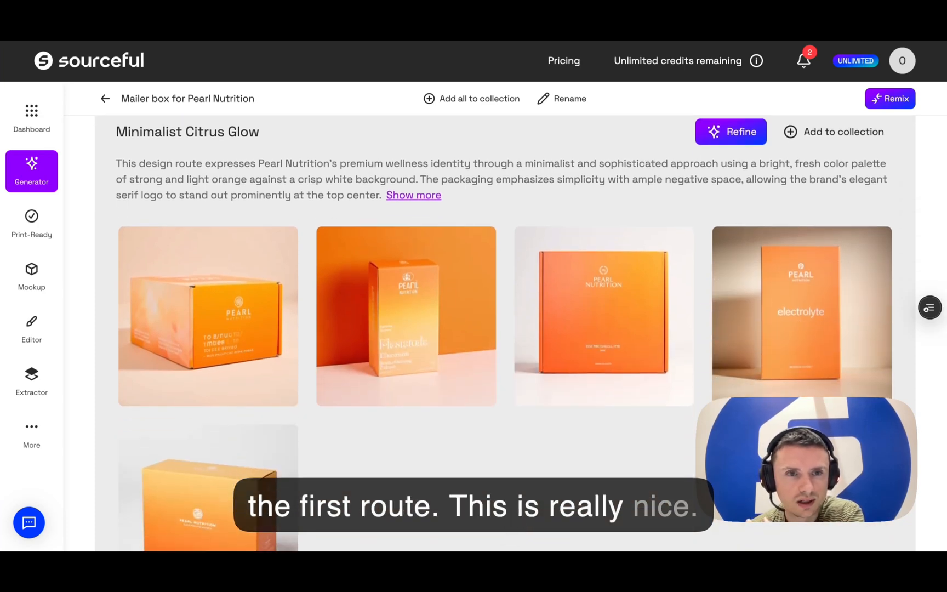
pyautogui.scroll(-7, 504, 329)
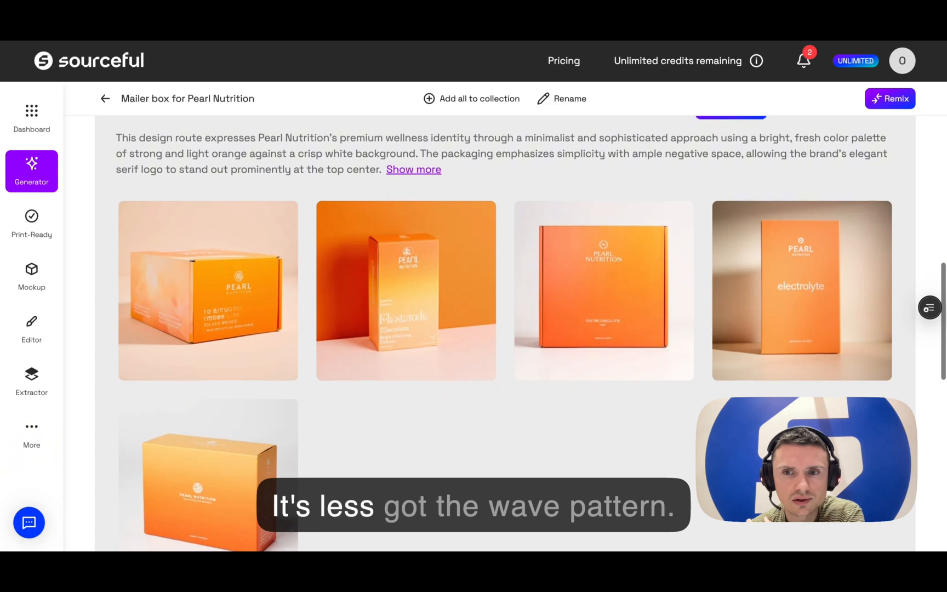
pyautogui.scroll(-7, 504, 329)
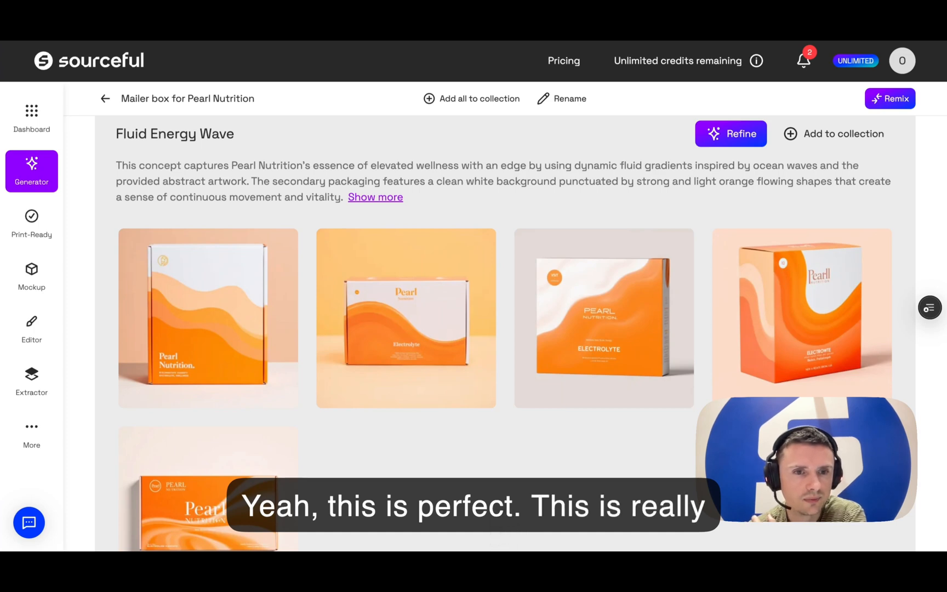
pyautogui.scroll(-1, 504, 328)
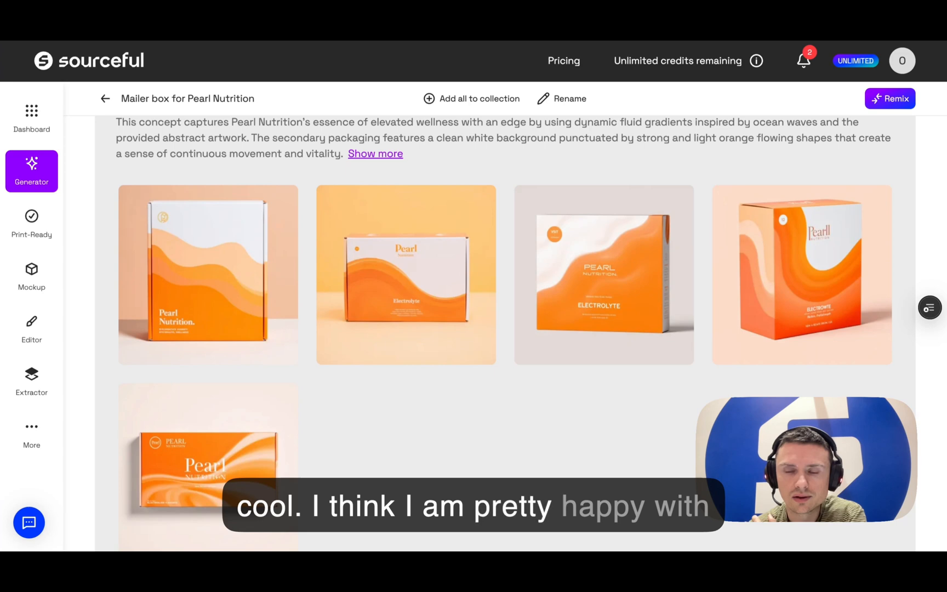
# Refine the Fluid Energy Wave route with "Make the top section of the box the orange wave, whilst the bottom section is negative white space."
pyautogui.scroll(2, 545, 476)
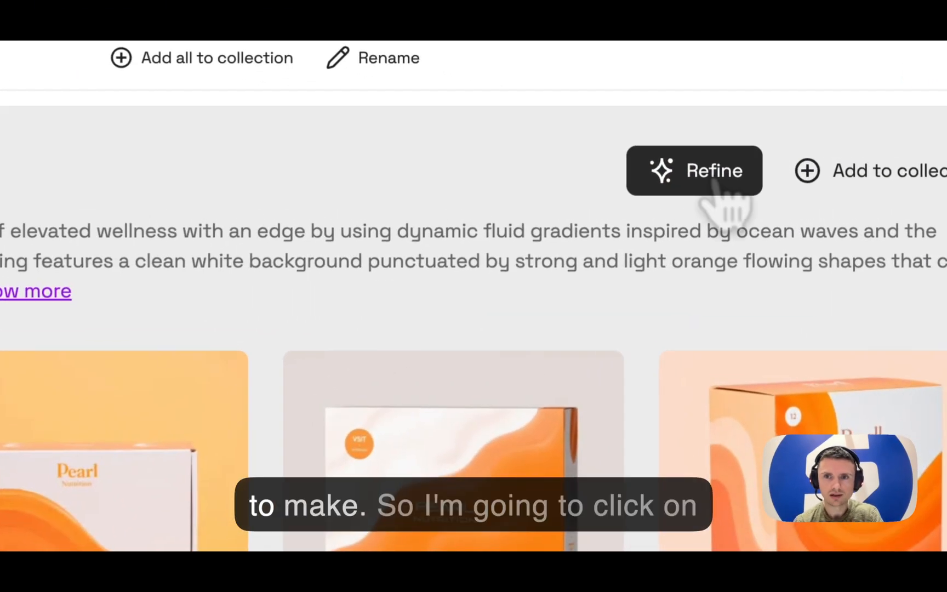
pyautogui.click(730, 158)
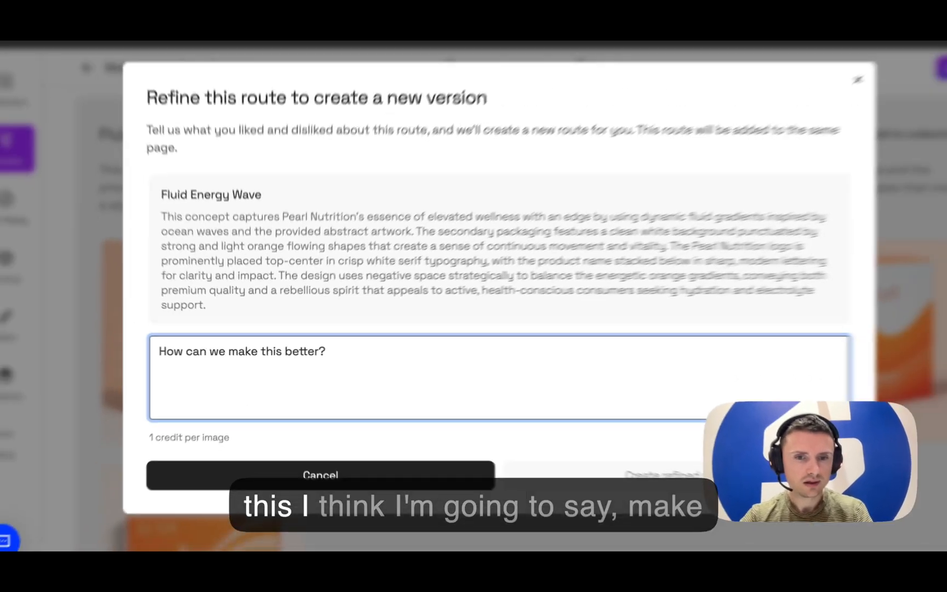
pyautogui.write('Make the top')
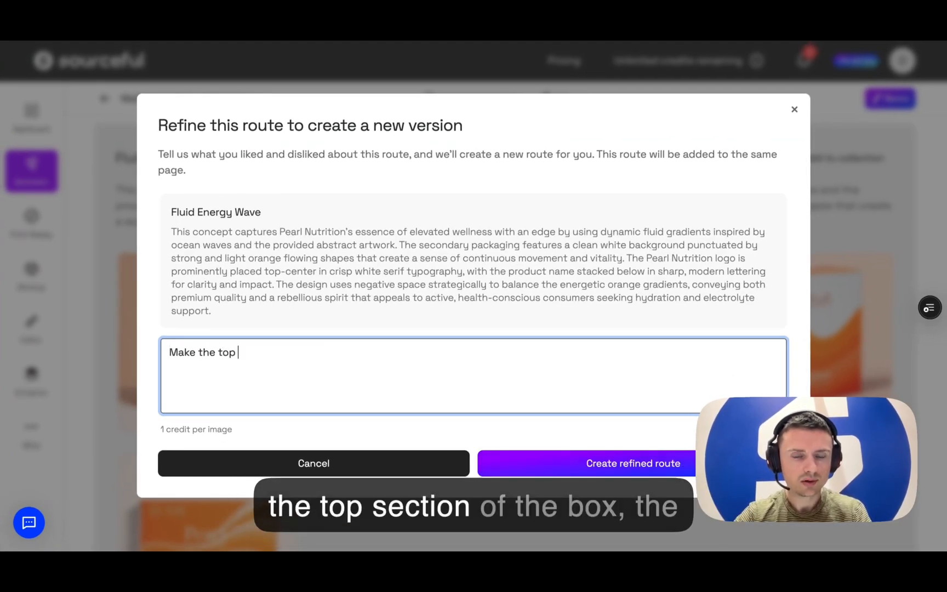
pyautogui.write(' section')
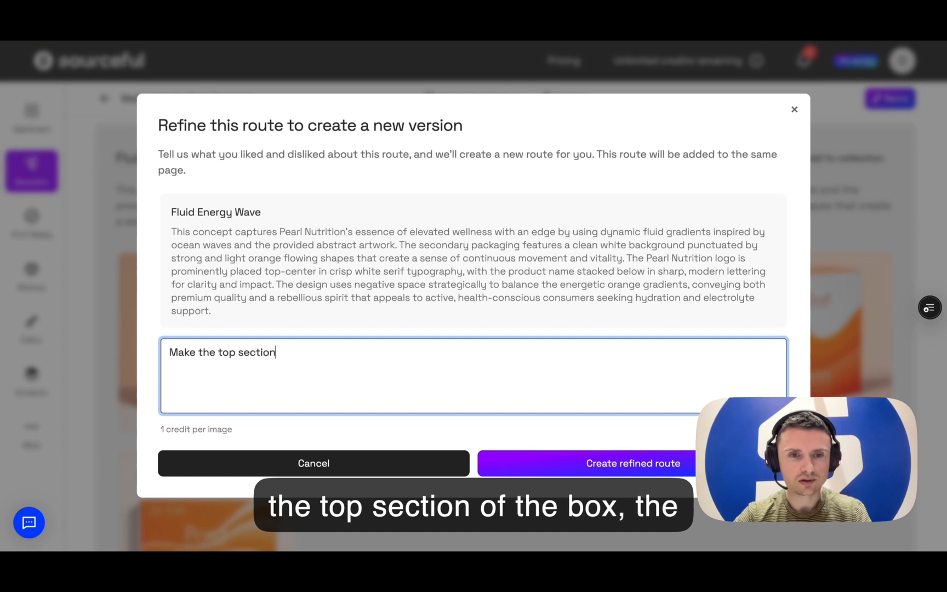
pyautogui.write(' of the box the')
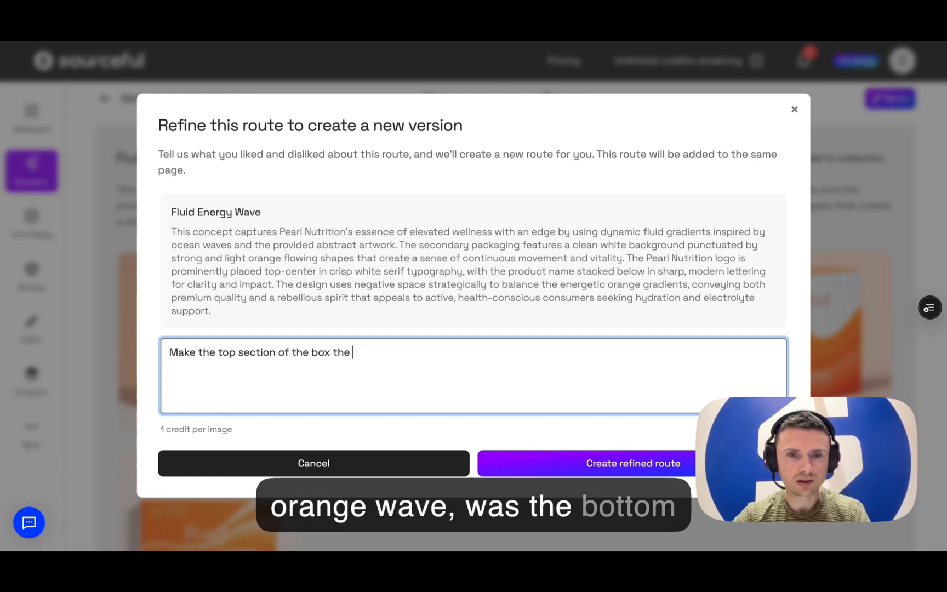
pyautogui.write(' orange wave, whi')
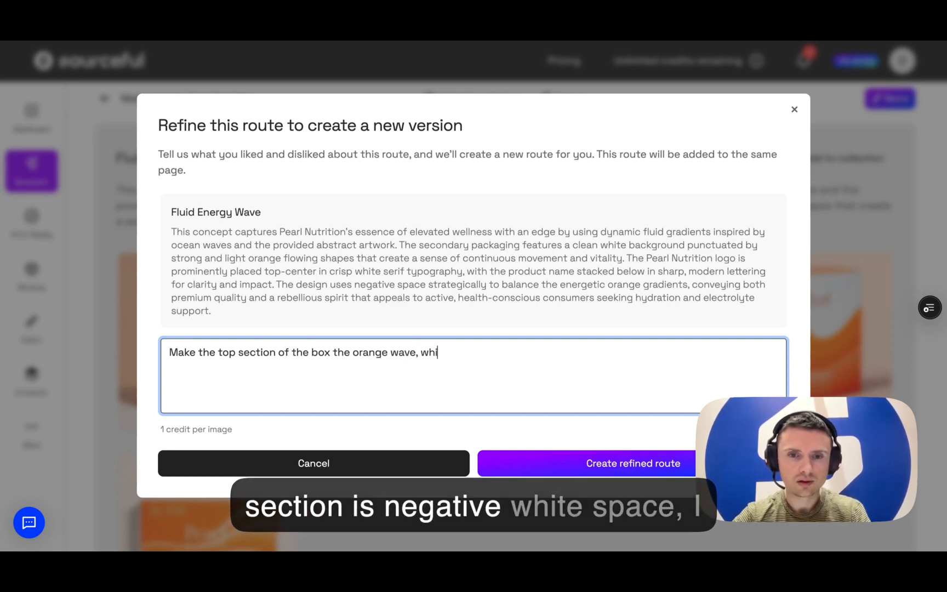
pyautogui.write('lst the bottom sec')
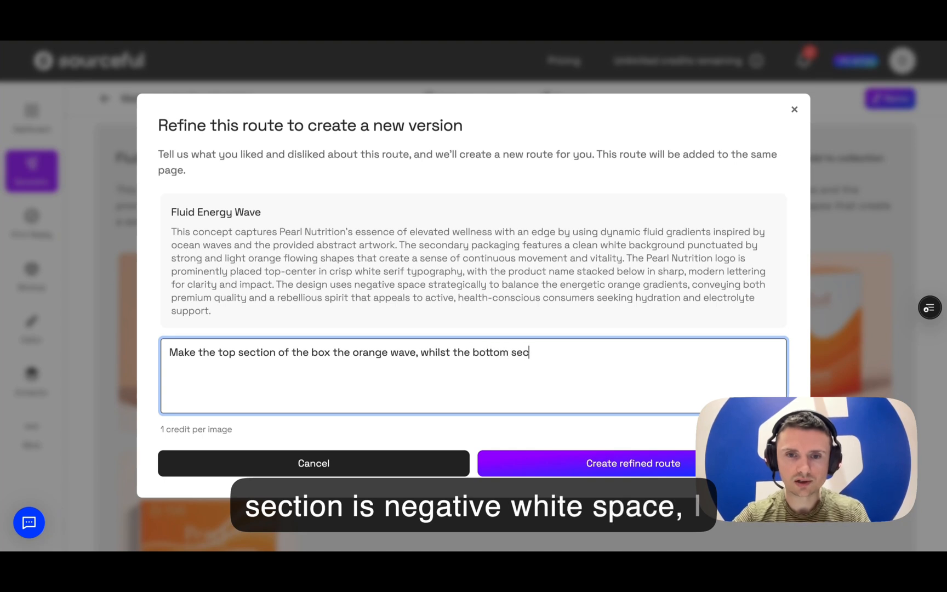
pyautogui.write('tion is negative white space.')
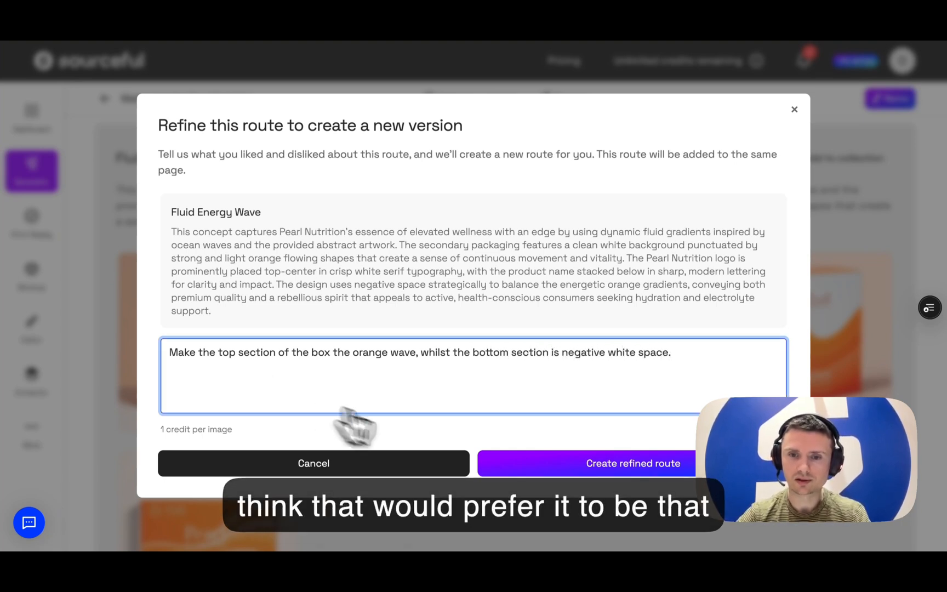
pyautogui.click(607, 471)
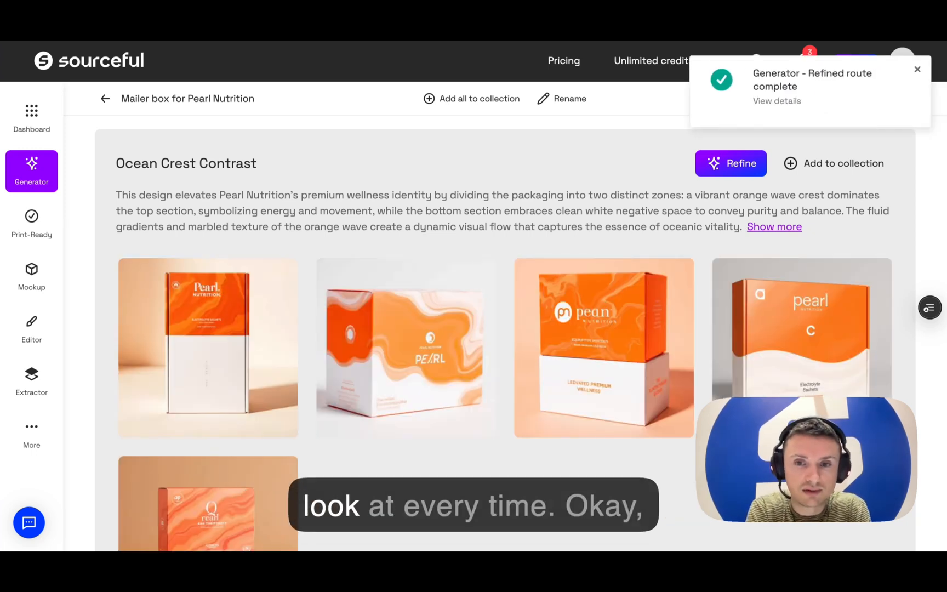
# Review the Ocean Crest Contrast boxes and open the one with the smooth orange wave above plain white for image editing
pyautogui.scroll(-5, 539, 490)
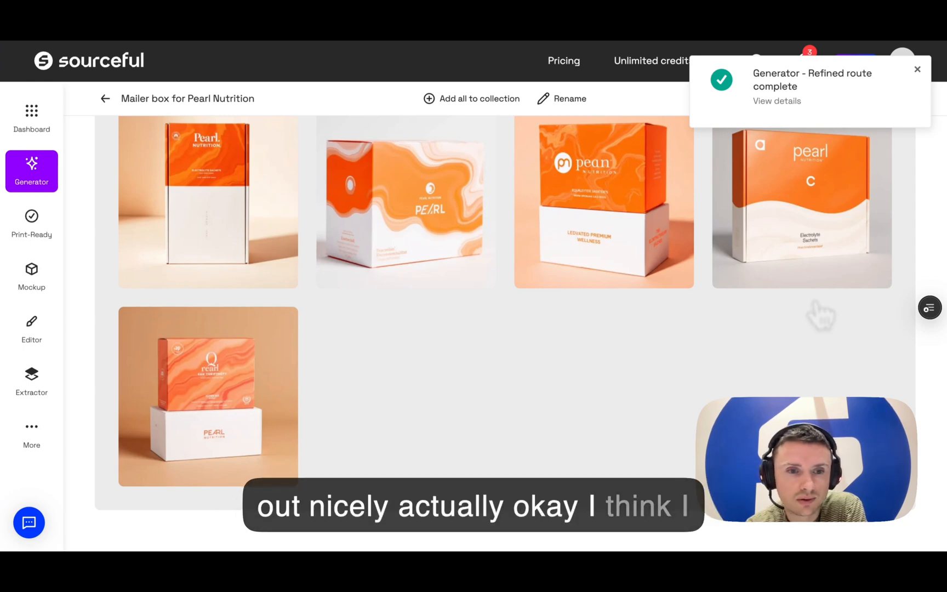
pyautogui.moveTo(811, 219)
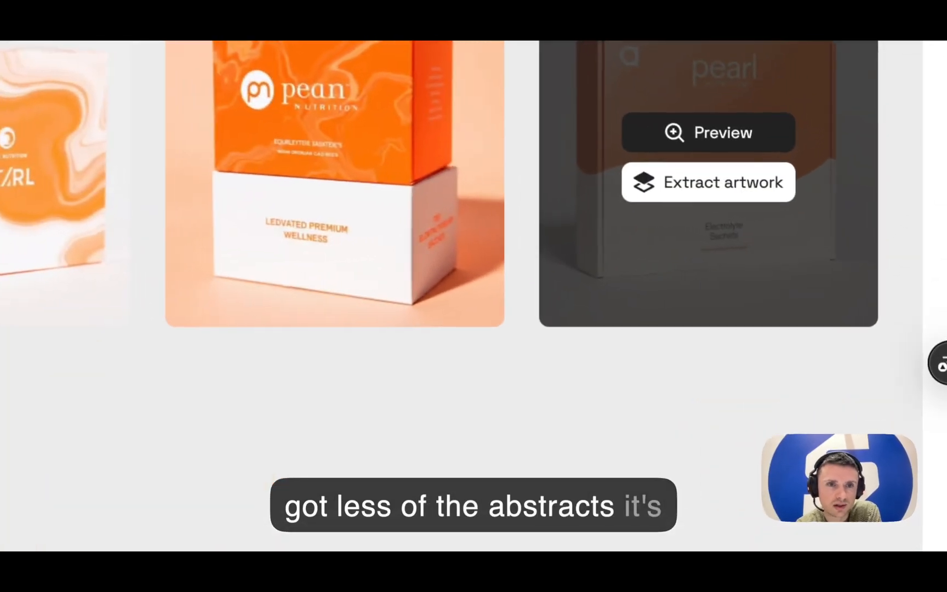
pyautogui.click(809, 186)
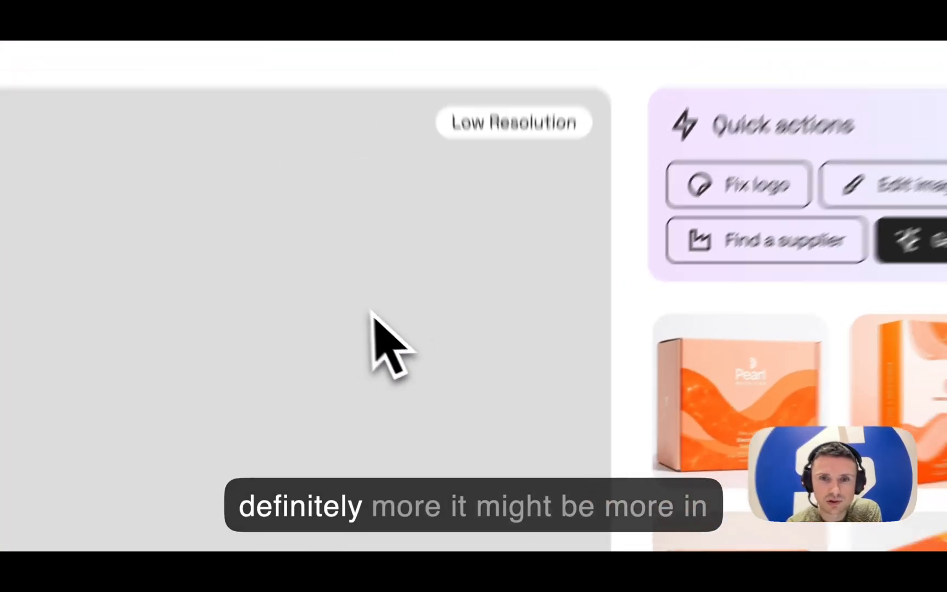
pyautogui.scroll(-1, 430, 373)
pyautogui.scroll(-1, 430, 362)
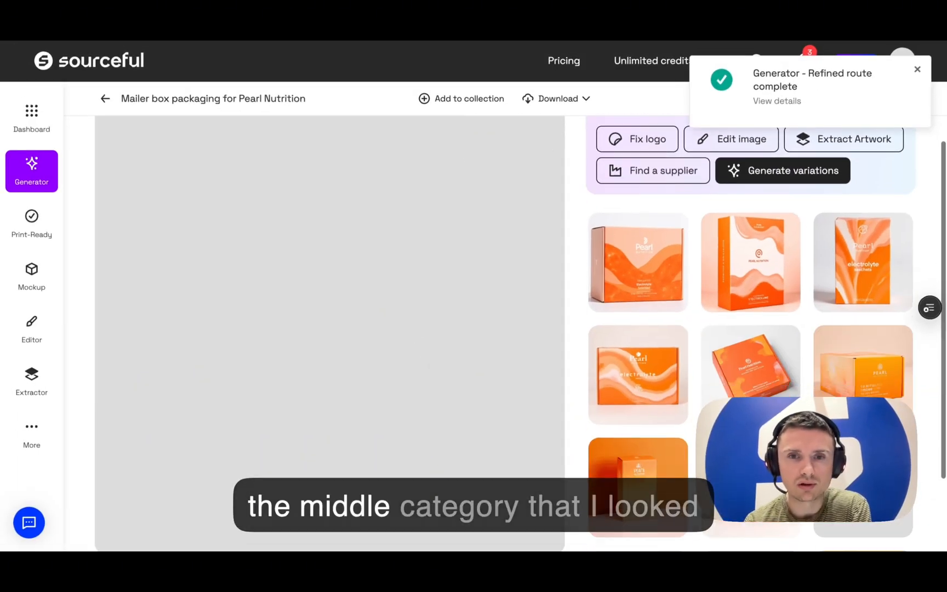
pyautogui.scroll(1, 430, 362)
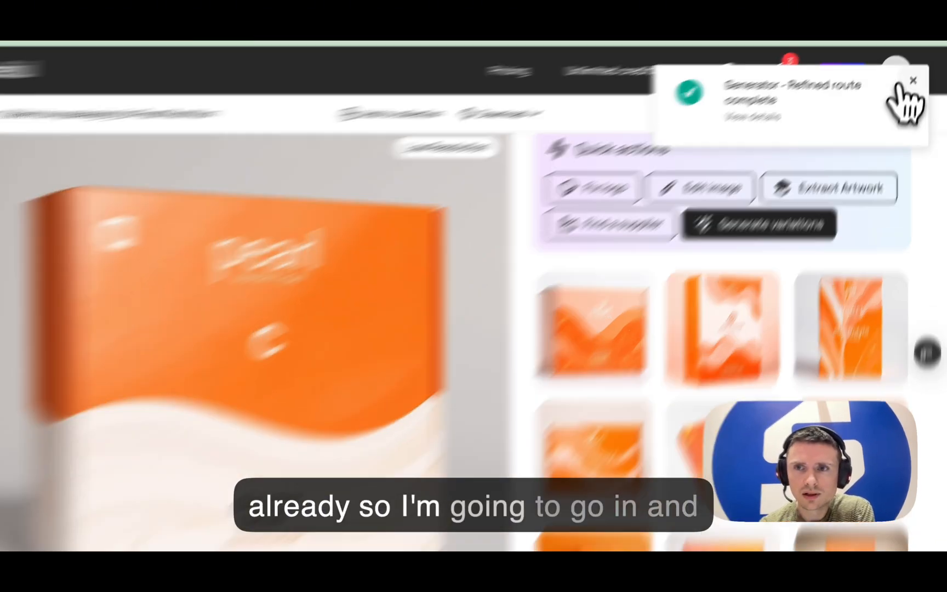
pyautogui.click(916, 69)
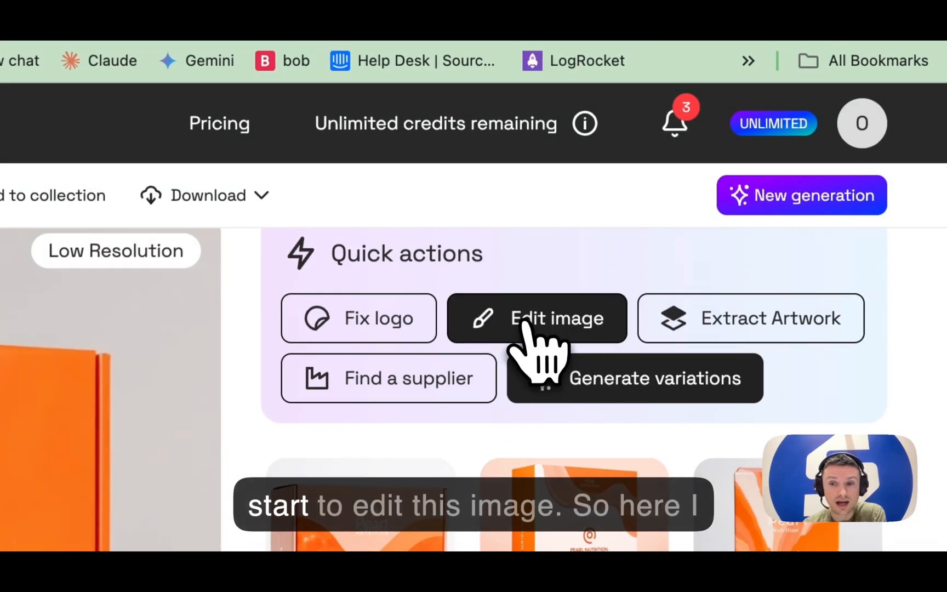
pyautogui.click(531, 320)
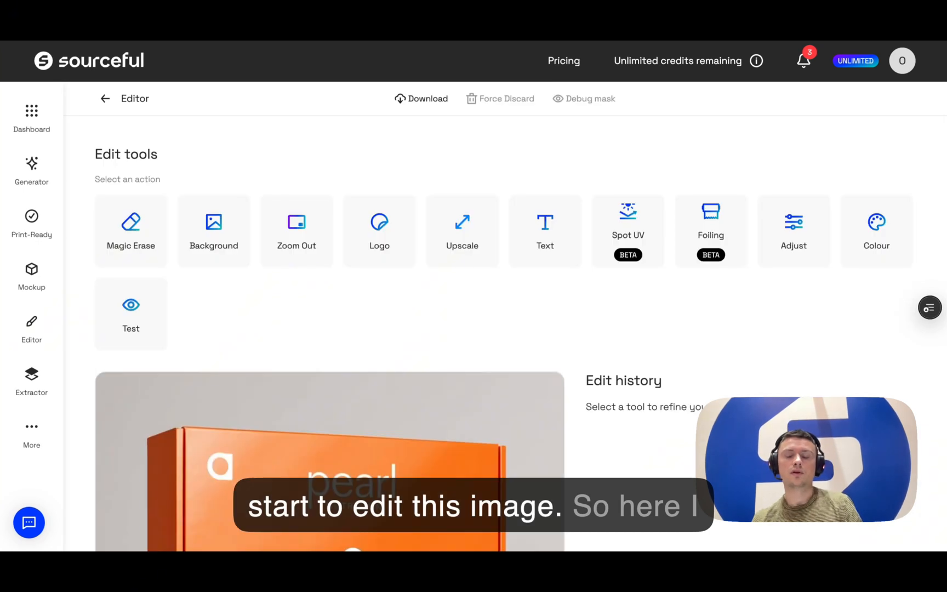
# Mark the "c" below the pearl logo and the "a" symbol in the box's upper corner for removal with Magic Erase
pyautogui.scroll(-5, 680, 390)
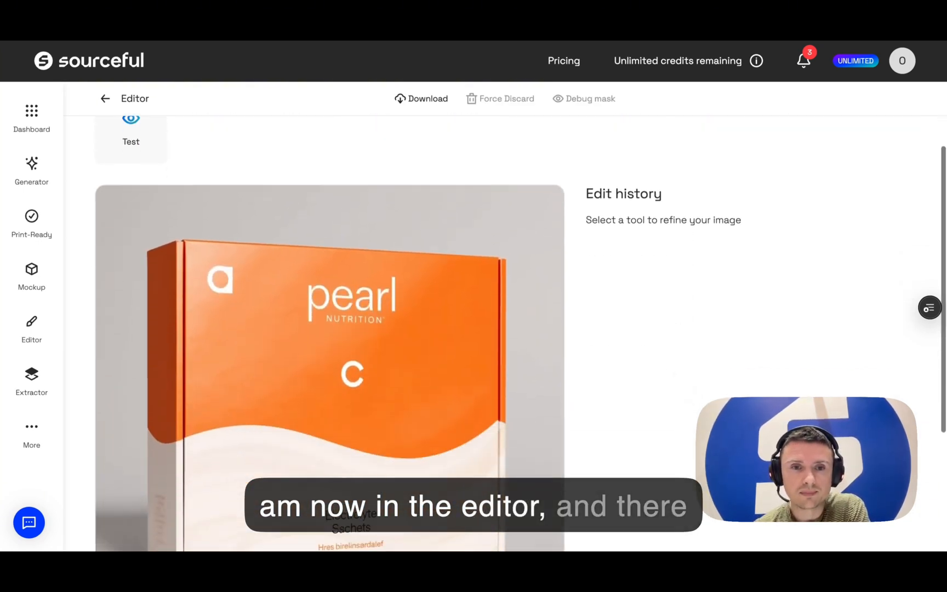
pyautogui.scroll(-1, 667, 380)
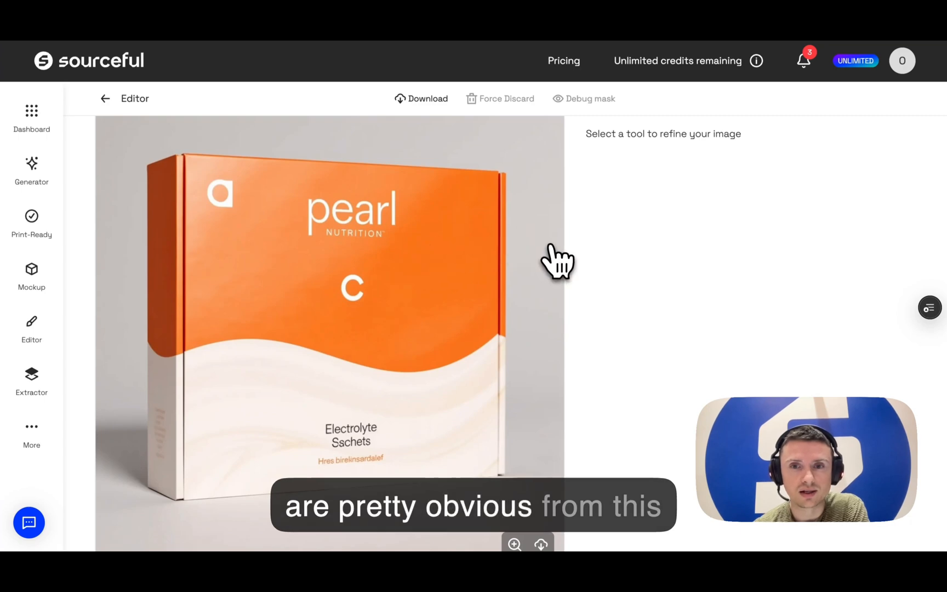
pyautogui.scroll(3, 628, 274)
pyautogui.scroll(5, 629, 274)
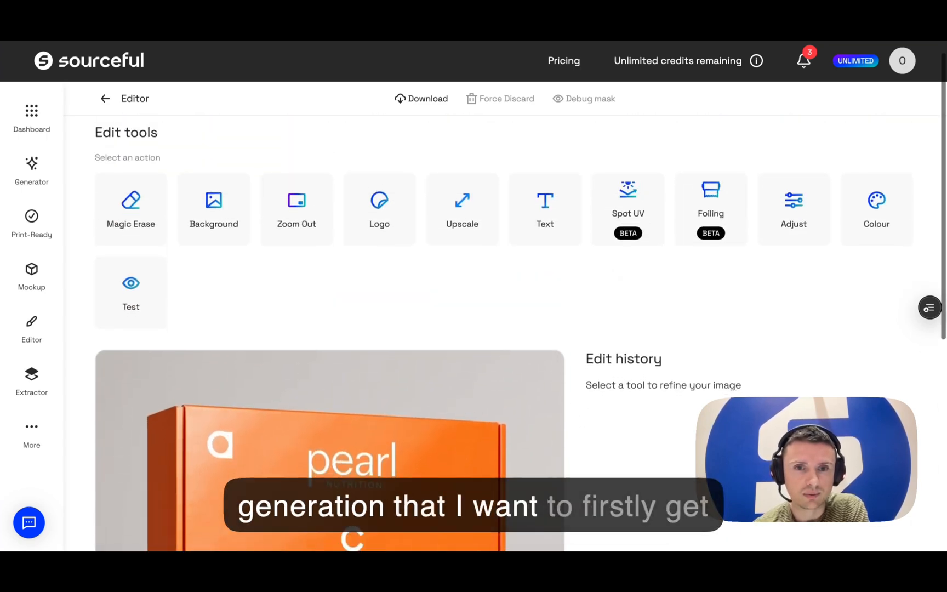
pyautogui.click(132, 209)
pyautogui.scroll(-2, 500, 317)
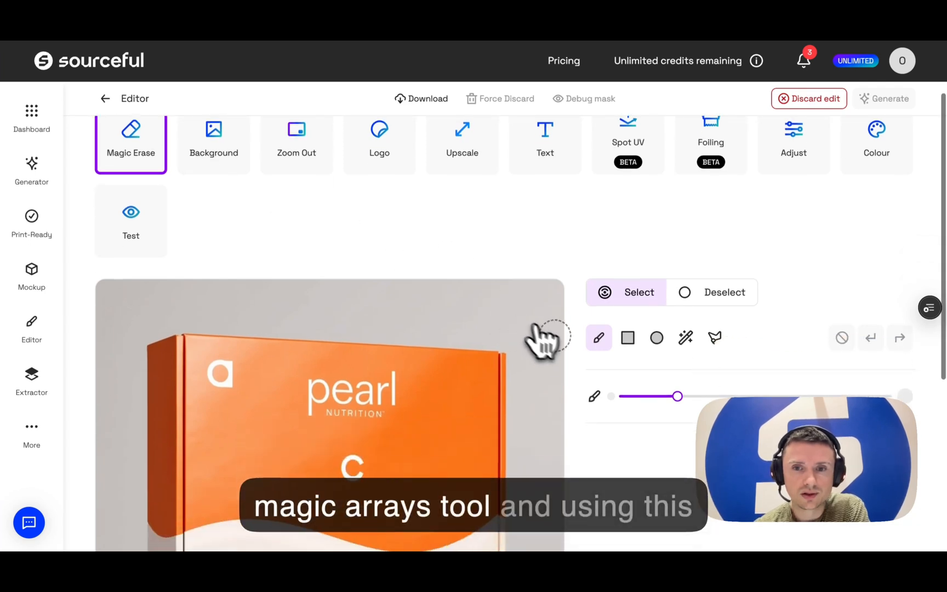
pyautogui.scroll(-4, 606, 495)
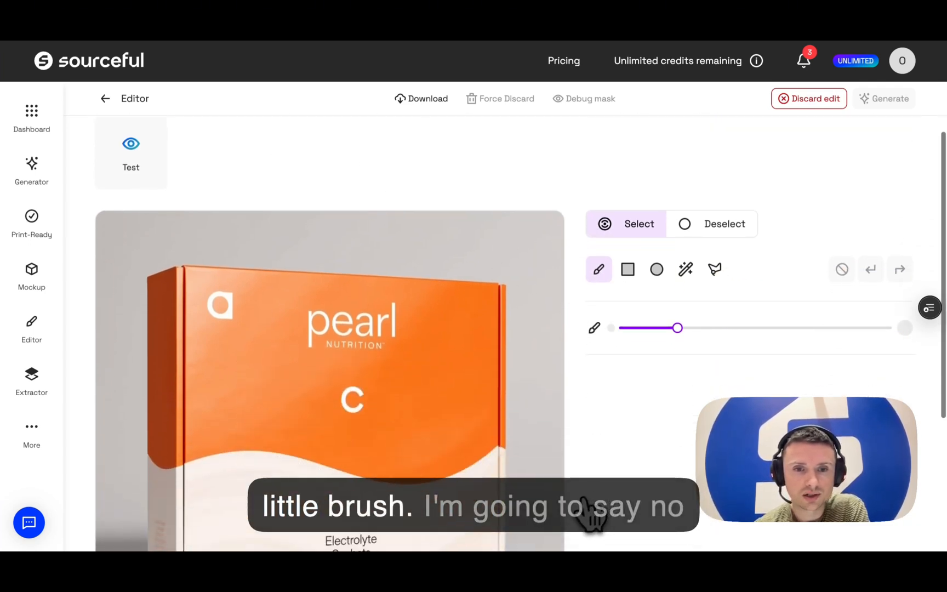
pyautogui.moveTo(343, 342); pyautogui.dragTo(346, 346)
pyautogui.moveTo(222, 256)
pyautogui.mouseDown()
pyautogui.moveTo(218, 239)
pyautogui.moveTo(231, 247)
pyautogui.mouseUp()
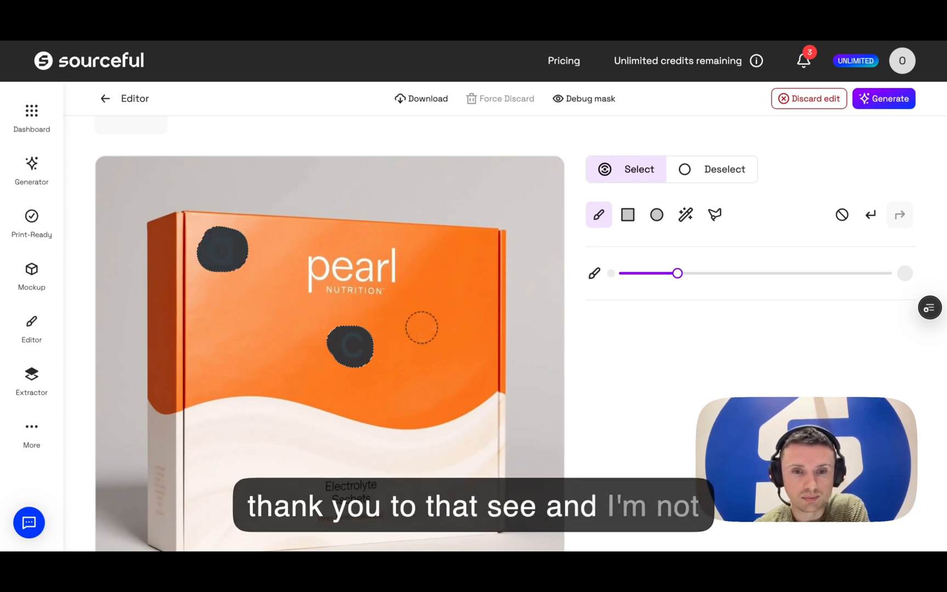
# Generate the Magic Erase results, and apply and save Edit #1
pyautogui.click(883, 101)
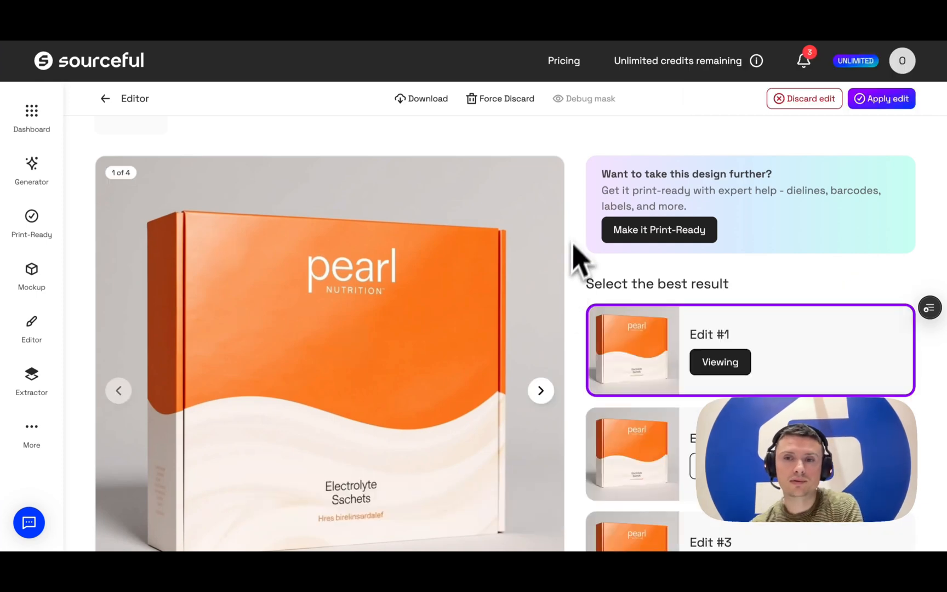
pyautogui.scroll(-1, 581, 247)
pyautogui.click(882, 100)
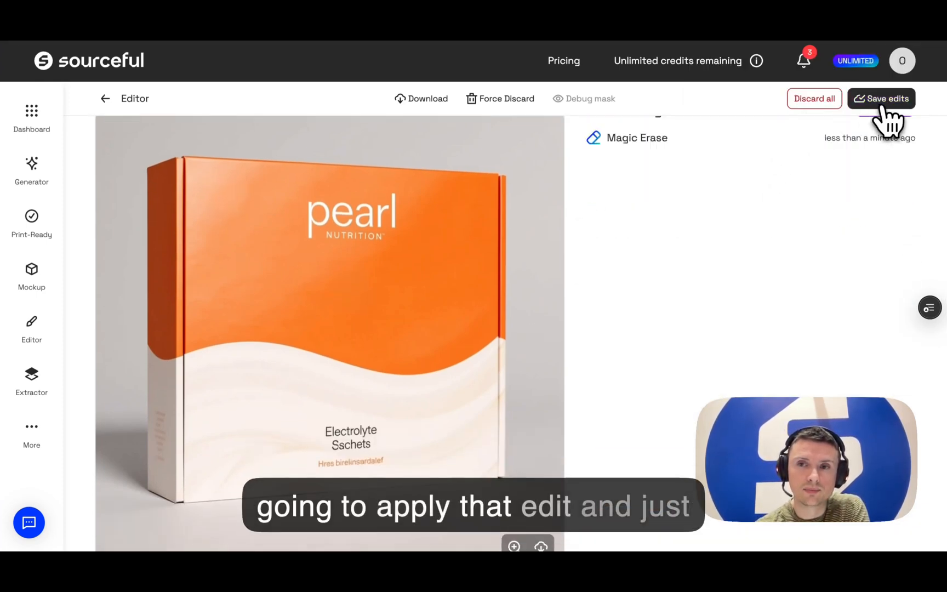
pyautogui.click(882, 102)
pyautogui.click(846, 137)
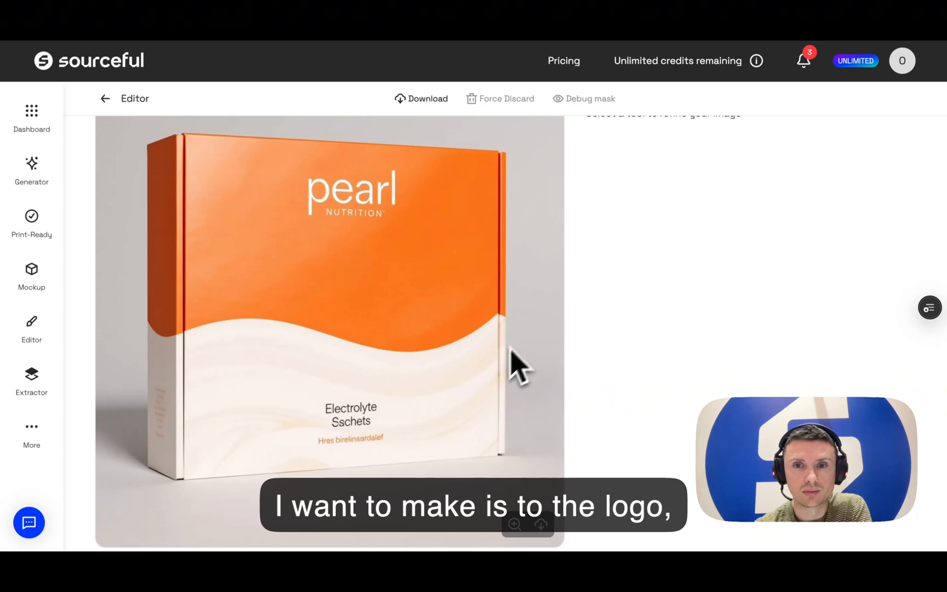
# Start a Logo edit on the cleaned box image with the Polygonal Lasso as the selection tool
pyautogui.scroll(5, 581, 304)
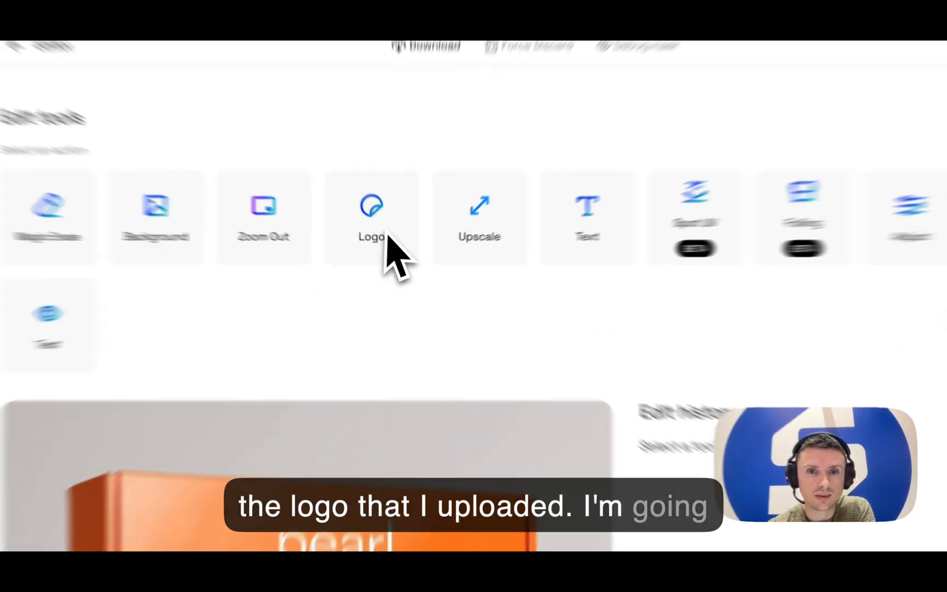
pyautogui.click(359, 198)
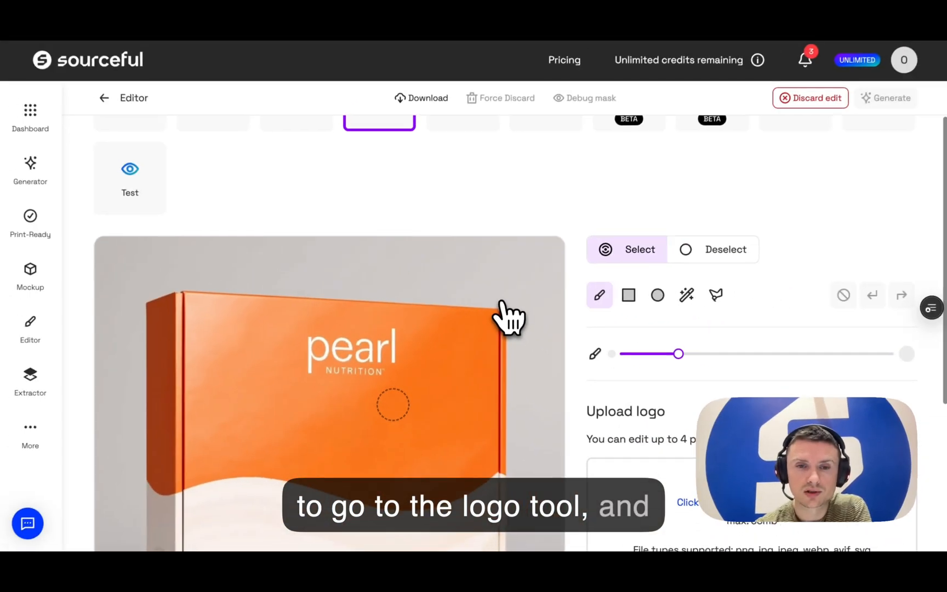
pyautogui.scroll(-3, 596, 373)
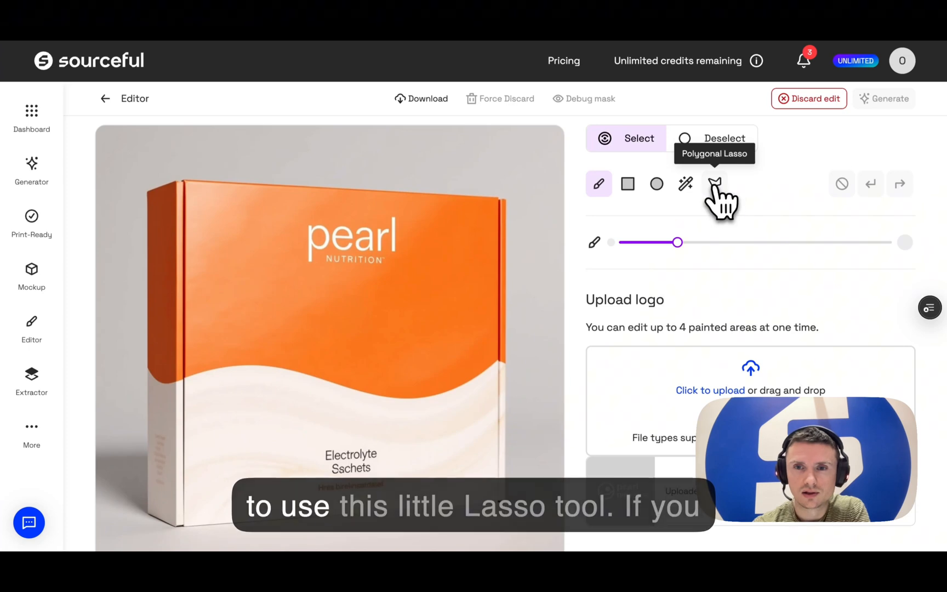
pyautogui.click(714, 185)
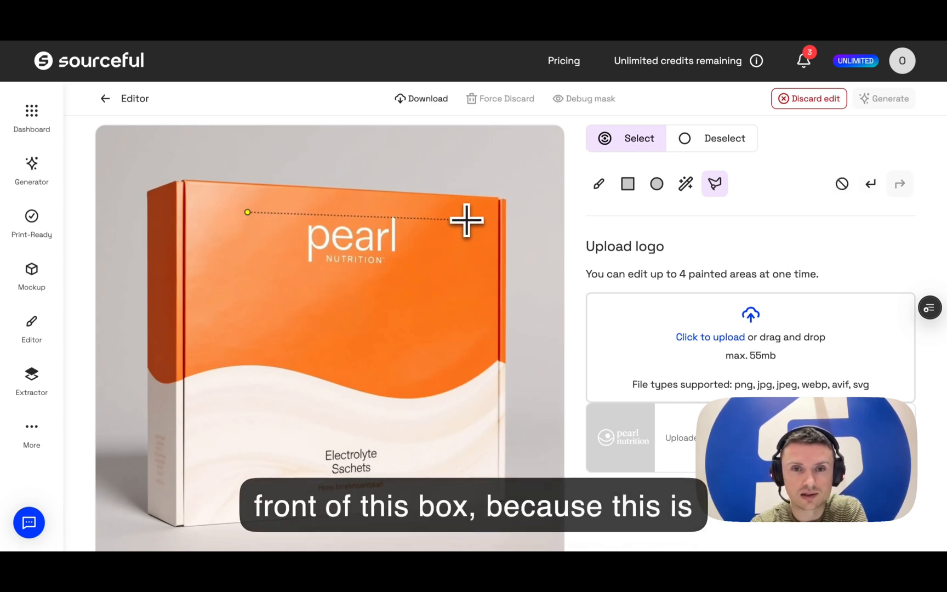
pyautogui.click(869, 183)
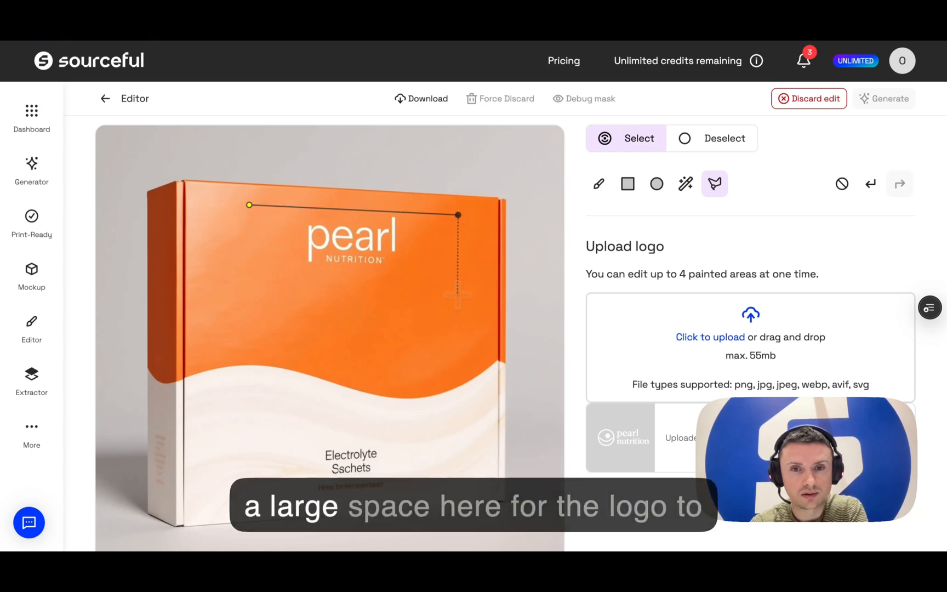
pyautogui.click(458, 294)
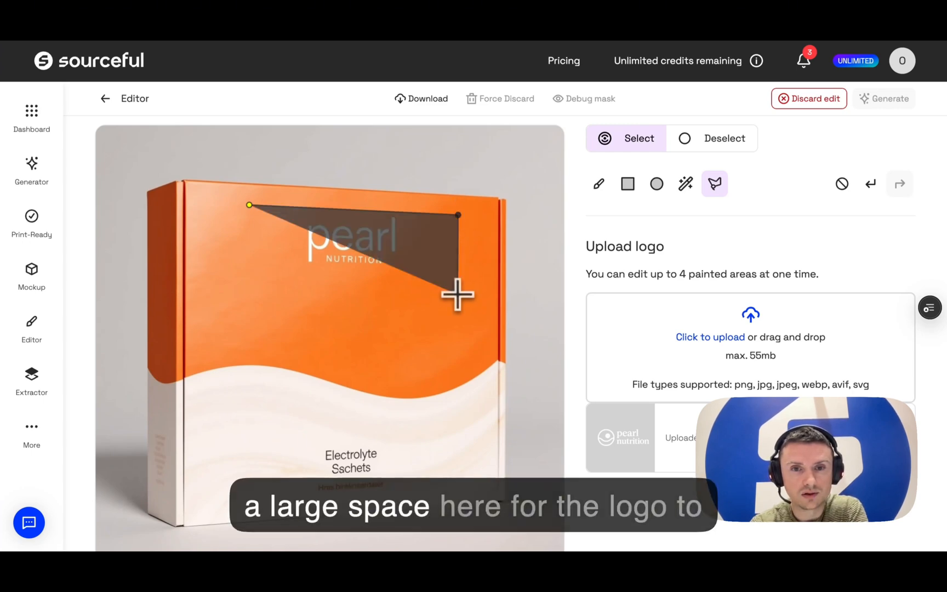
pyautogui.click(250, 288)
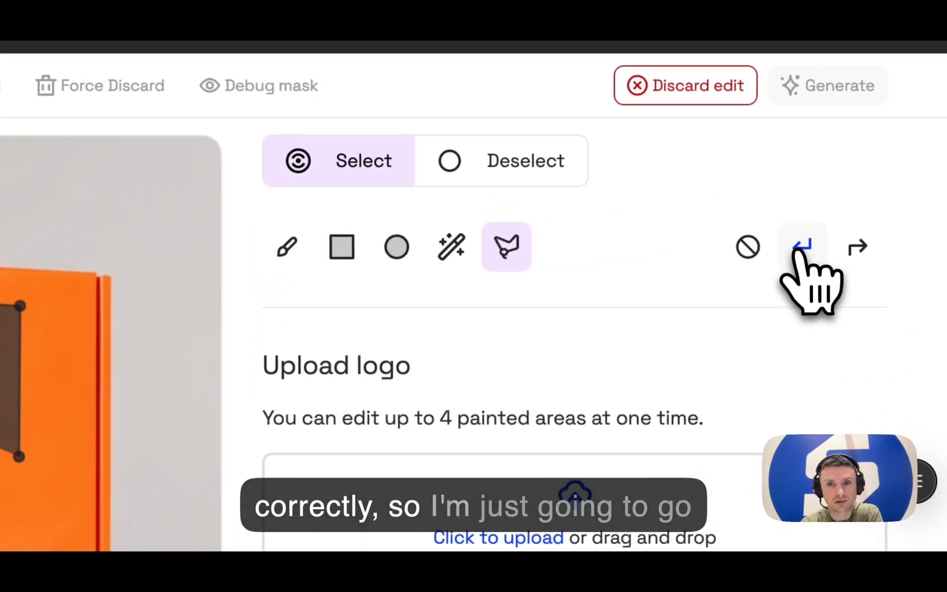
pyautogui.click(800, 248)
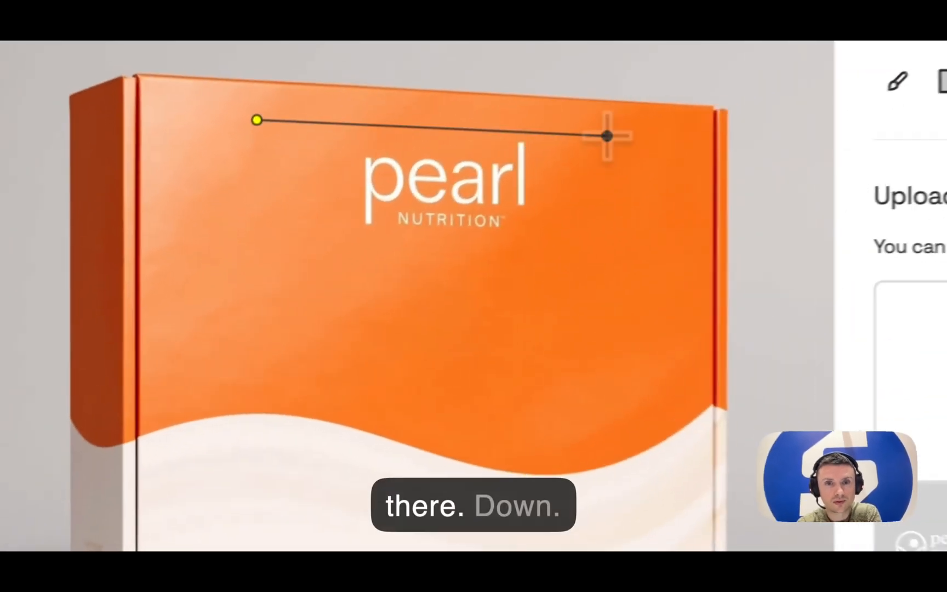
# Complete the four-sided lasso selection around the "pearl NUTRITION" wordmark on the box's front and generate the Logo edit results
pyautogui.click(440, 213)
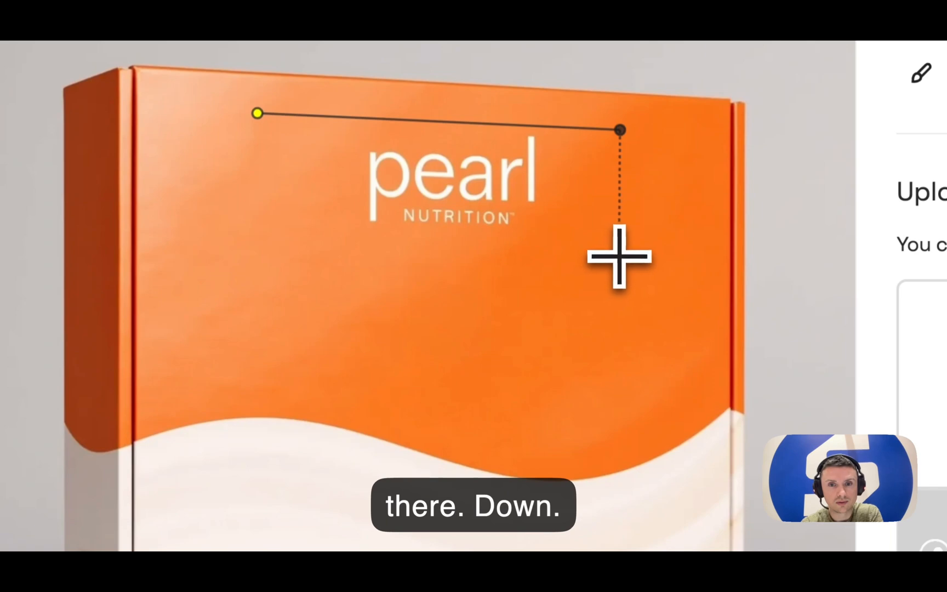
pyautogui.click(619, 257)
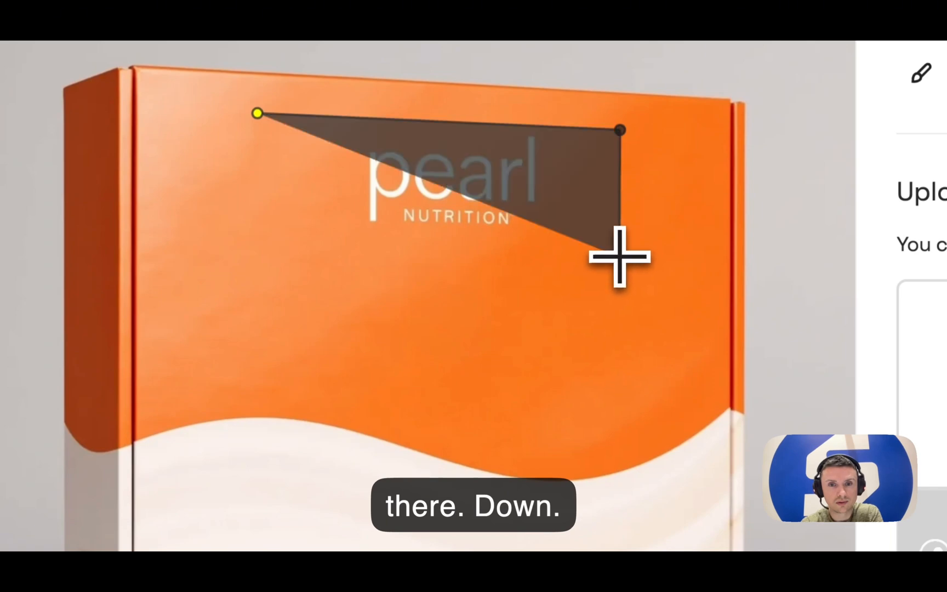
pyautogui.click(256, 249)
pyautogui.click(258, 115)
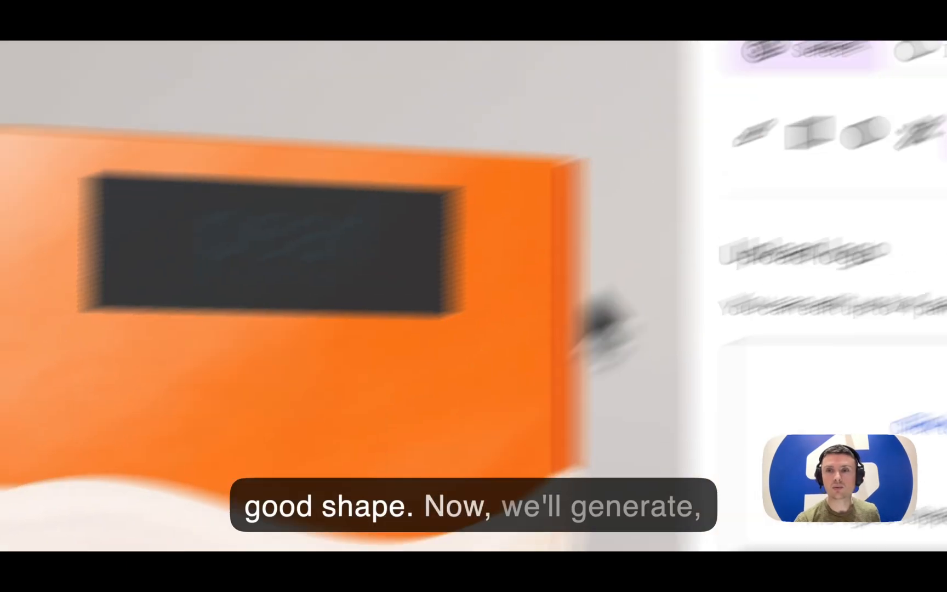
pyautogui.click(824, 77)
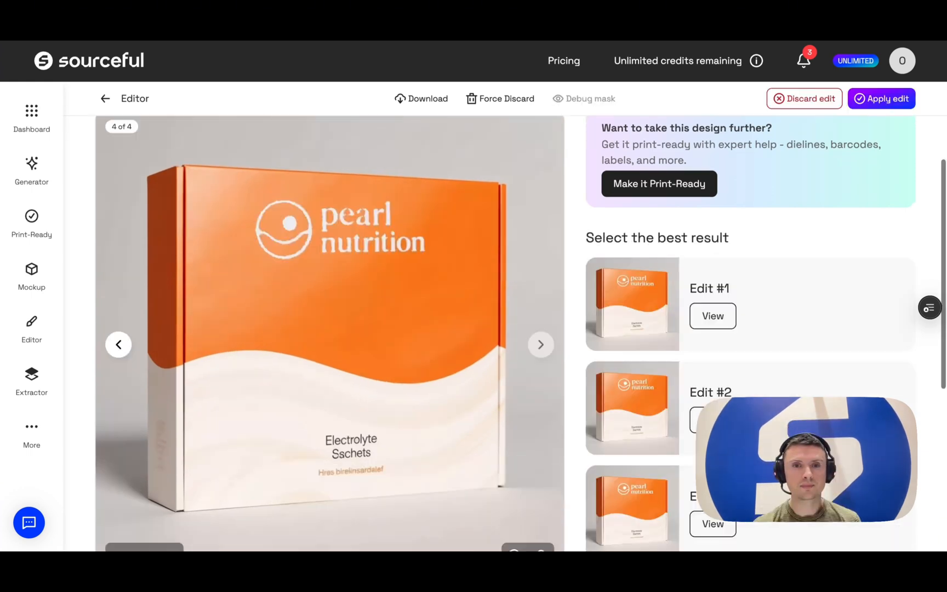
# Compare the generated logo results, apply the third one and save it over the current image
pyautogui.scroll(-1, 520, 329)
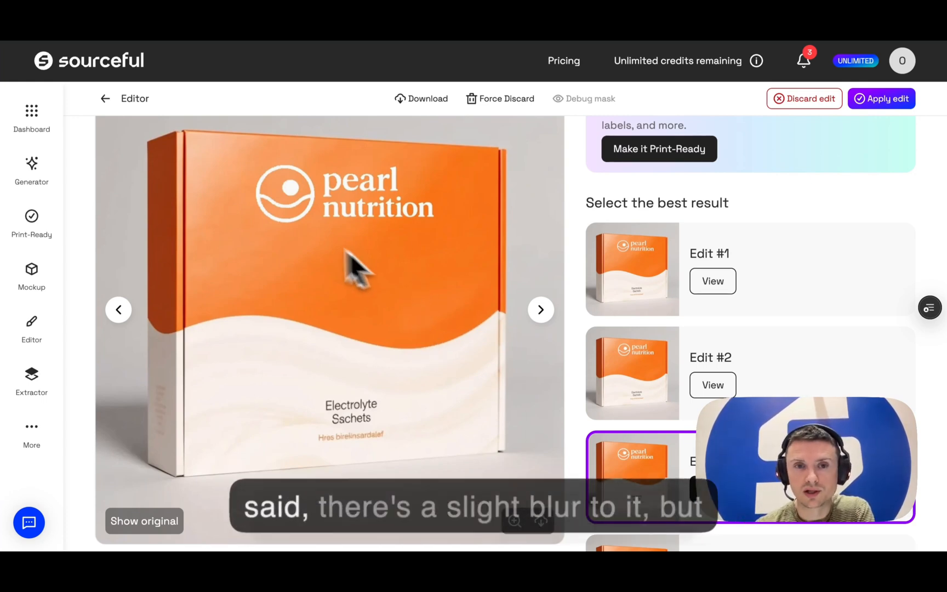
pyautogui.click(884, 101)
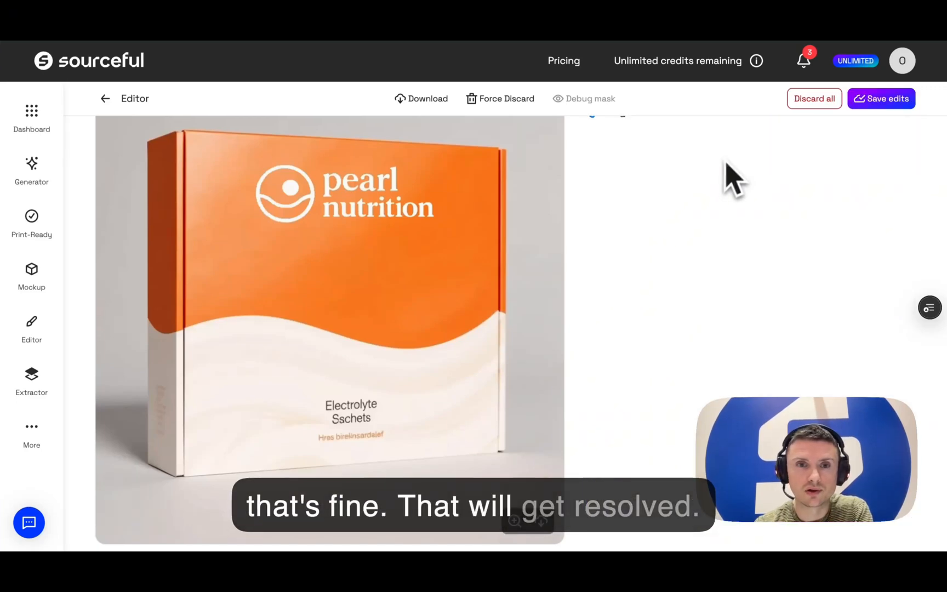
pyautogui.click(896, 108)
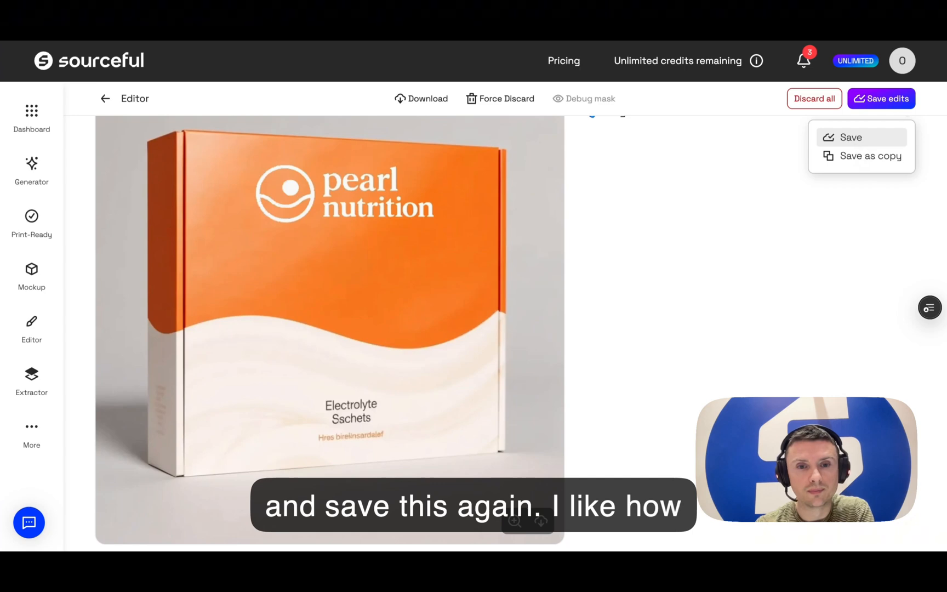
pyautogui.click(851, 137)
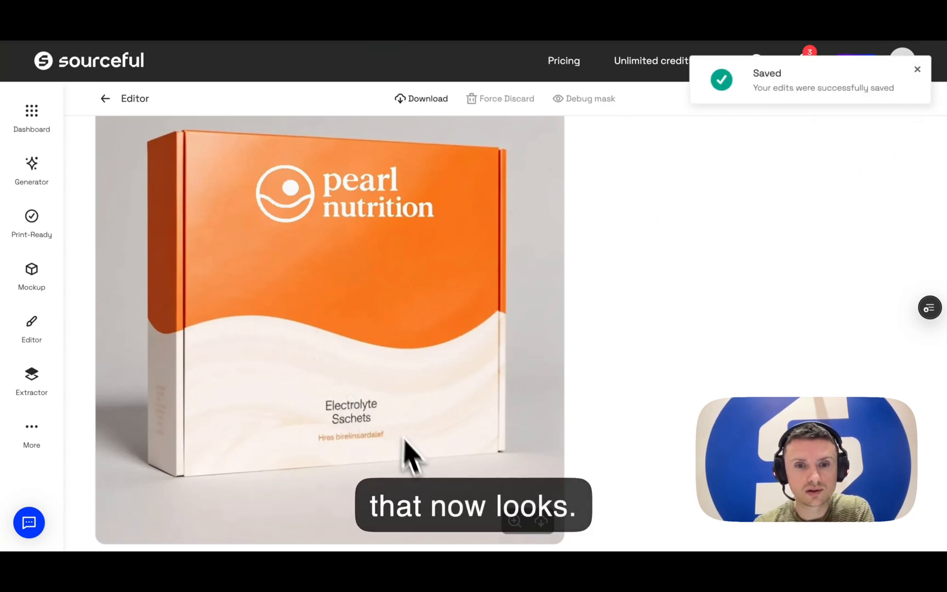
# Examine the saved box image, especially the product text near its lower edge, and look over the available edit tools
pyautogui.scroll(2, 625, 349)
pyautogui.scroll(-2, 626, 351)
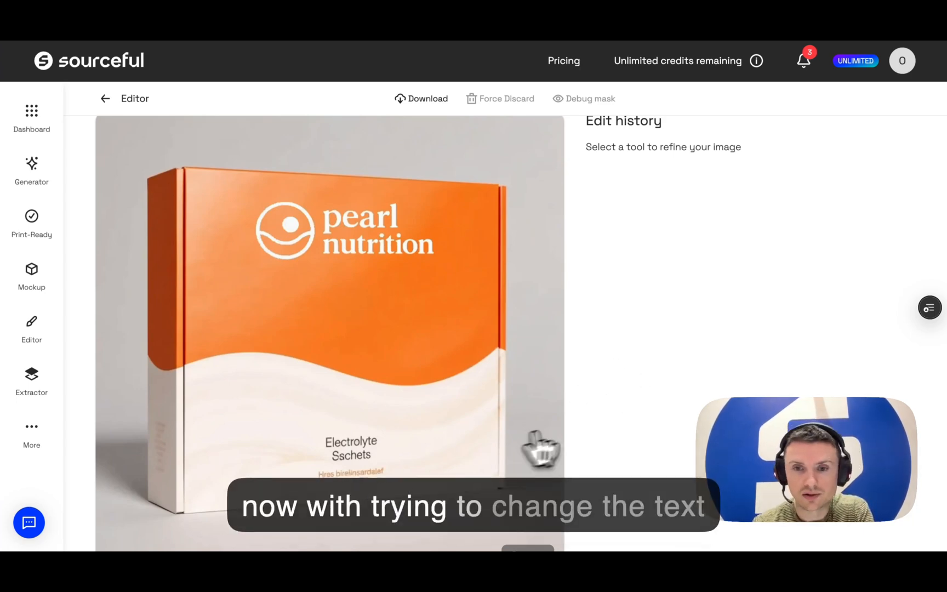
pyautogui.scroll(-1, 548, 444)
pyautogui.scroll(4, 624, 392)
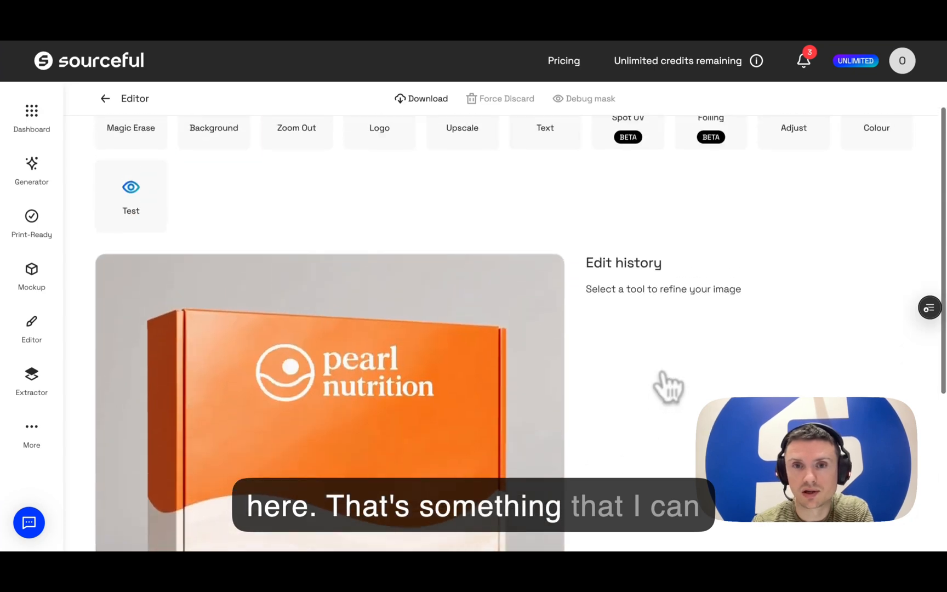
pyautogui.scroll(-4, 668, 387)
pyautogui.scroll(-1, 667, 386)
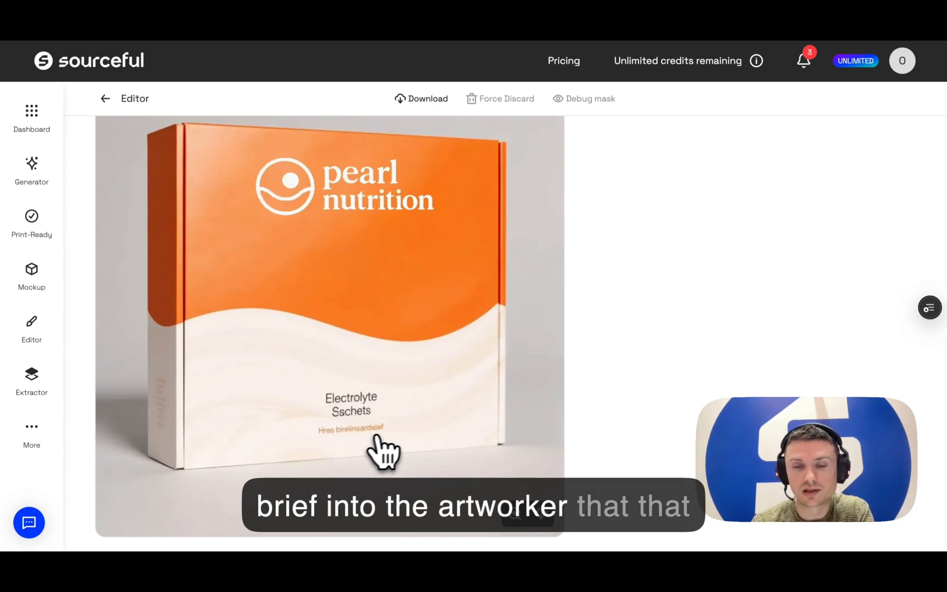
pyautogui.scroll(1, 630, 353)
pyautogui.scroll(5, 635, 353)
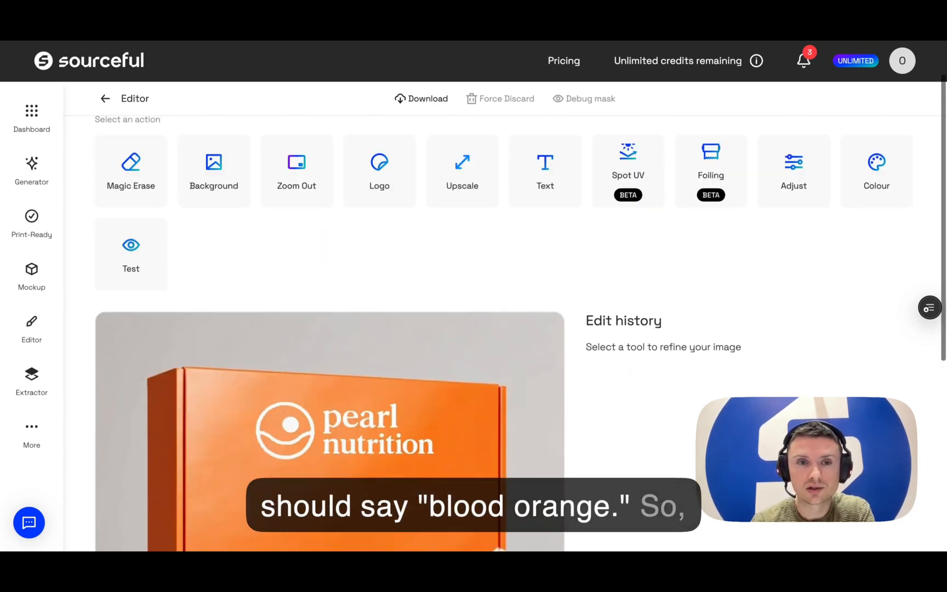
pyautogui.scroll(-1, 548, 346)
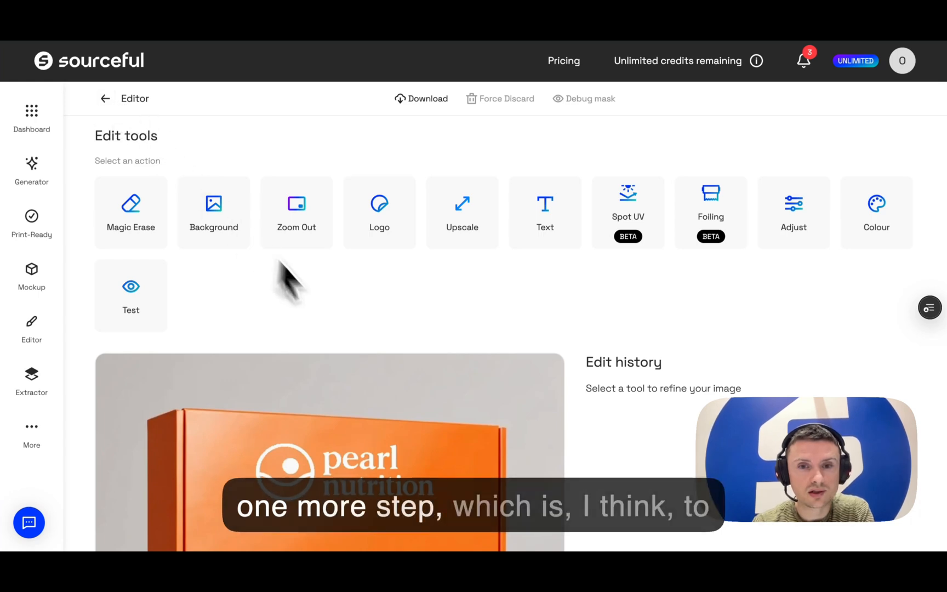
pyautogui.scroll(-5, 341, 319)
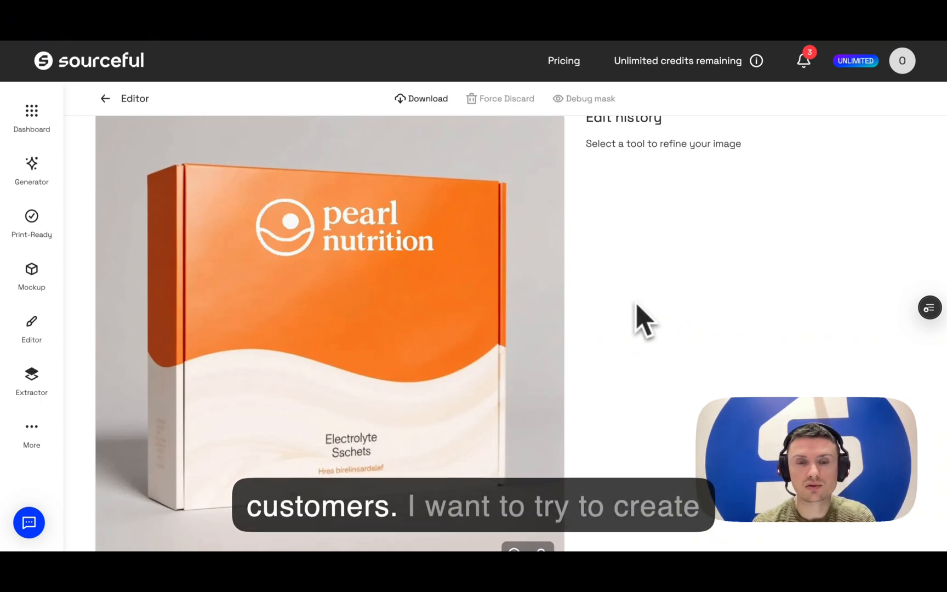
pyautogui.scroll(-2, 602, 364)
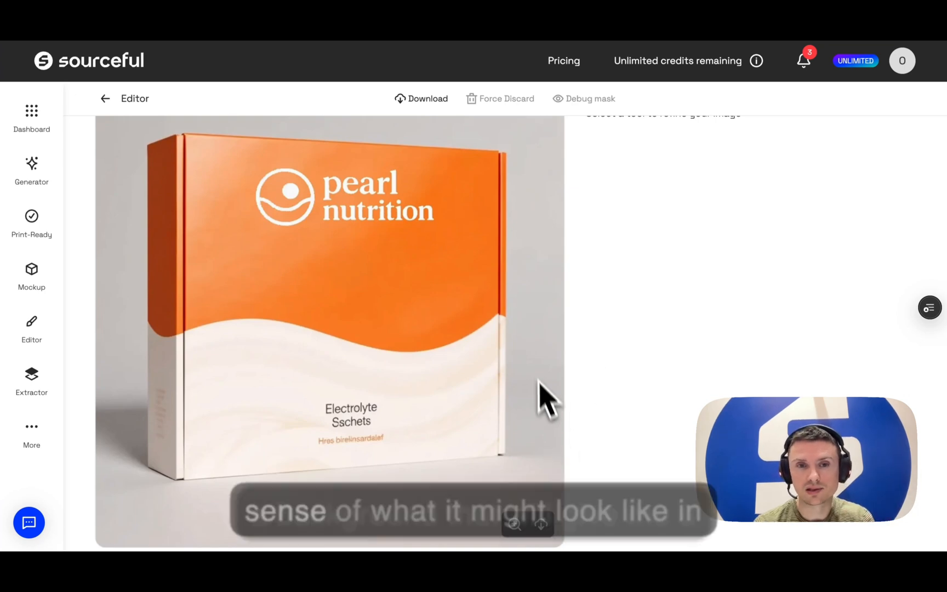
pyautogui.scroll(3, 647, 345)
pyautogui.scroll(-3, 654, 346)
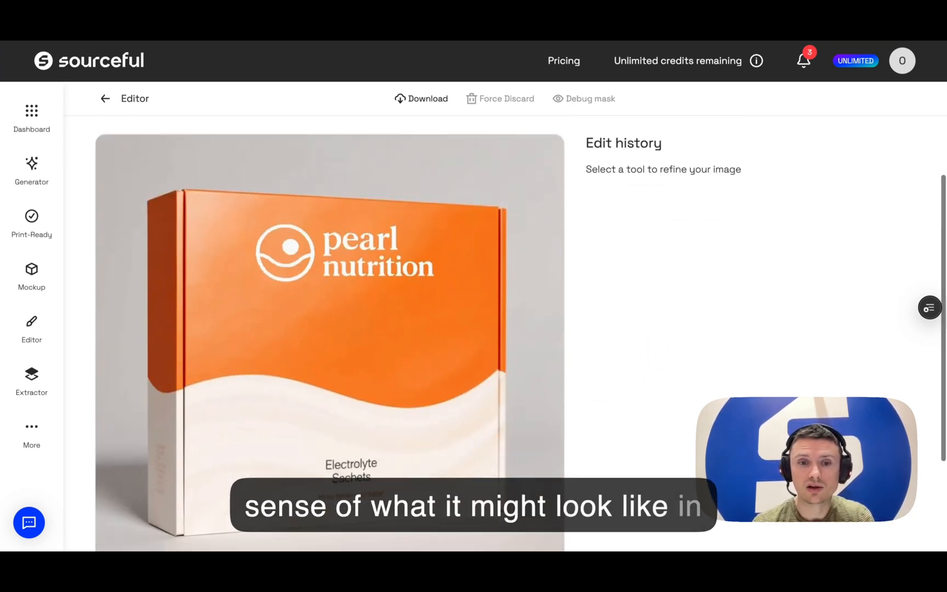
# Copy the edited box image and paste it into a new message in the ChatGPT conversation
pyautogui.rightClick(355, 300)
pyautogui.click(377, 318)
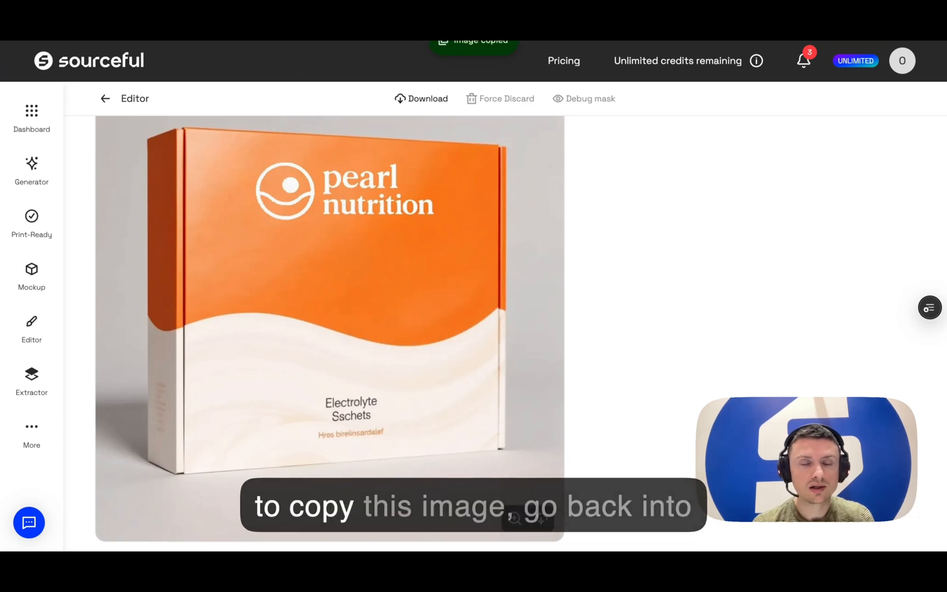
pyautogui.press('super+Tab')
pyautogui.click(346, 480)
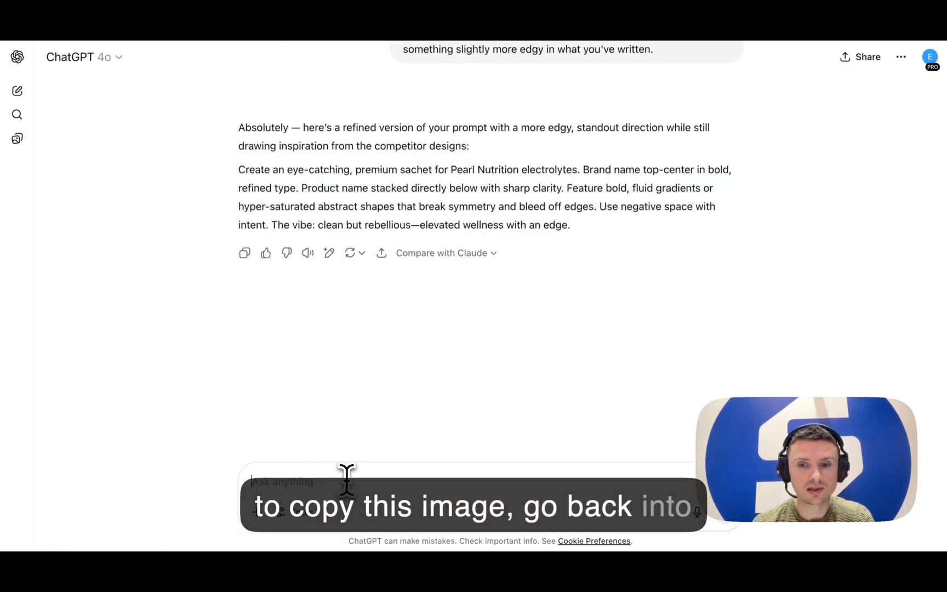
pyautogui.press('super+v')
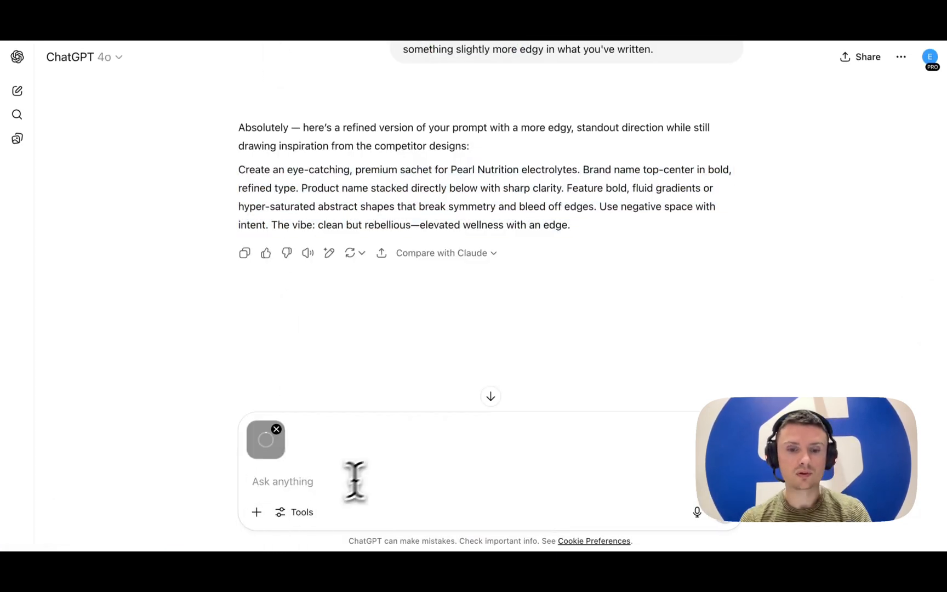
# Ask ChatGPT for a background prompt that celebrates this first design in a marketing ad, like a studio product photoshoot, and select the suggested prompt
pyautogui.write('Ok I hav')
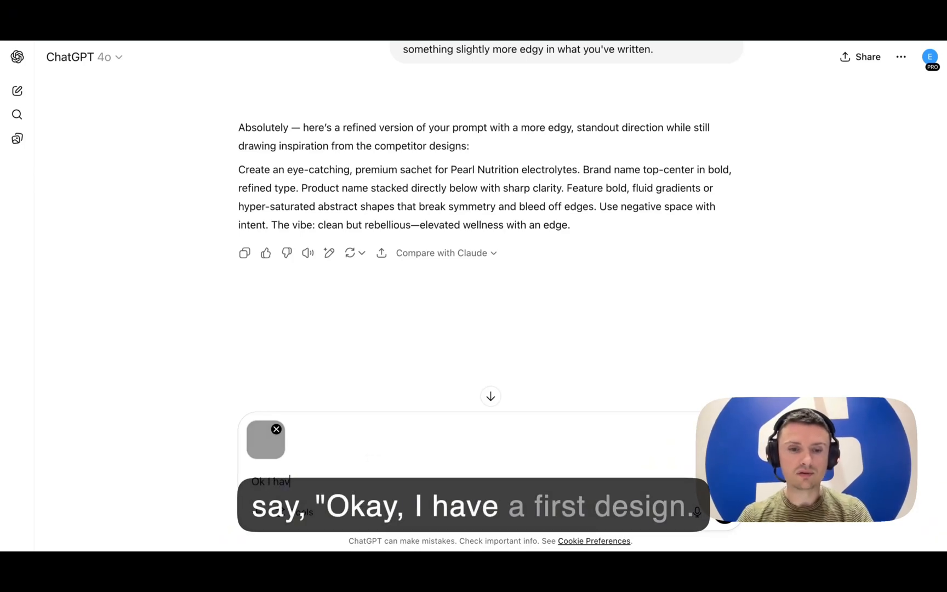
pyautogui.write('e a girst design. Can you create me a prompt for a')
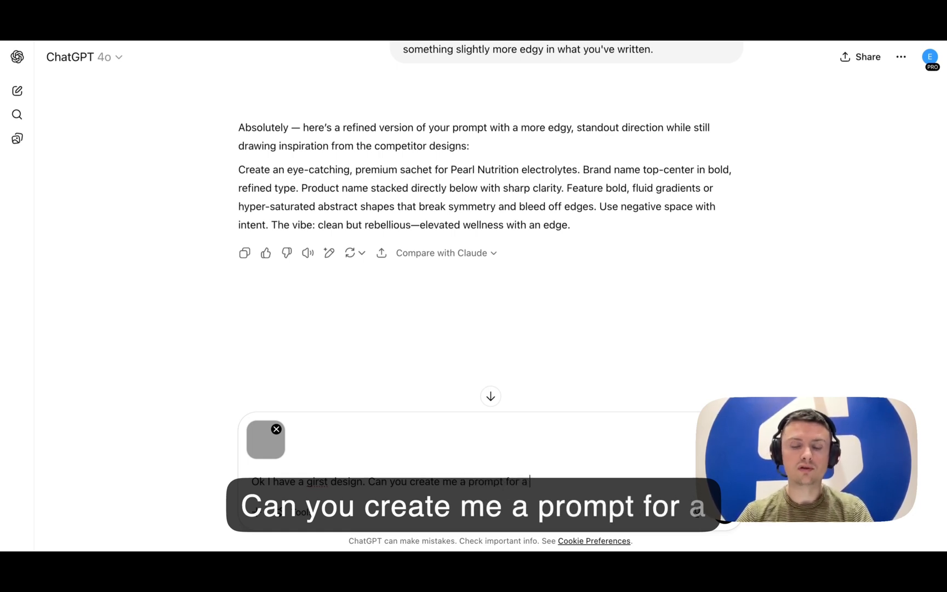
pyautogui.write('background that w')
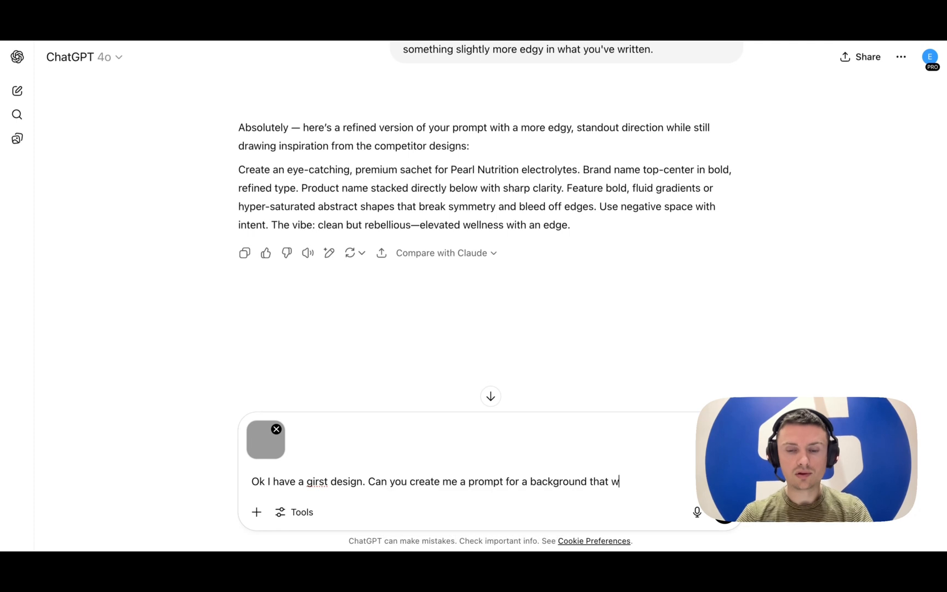
pyautogui.write('ill celebrate th')
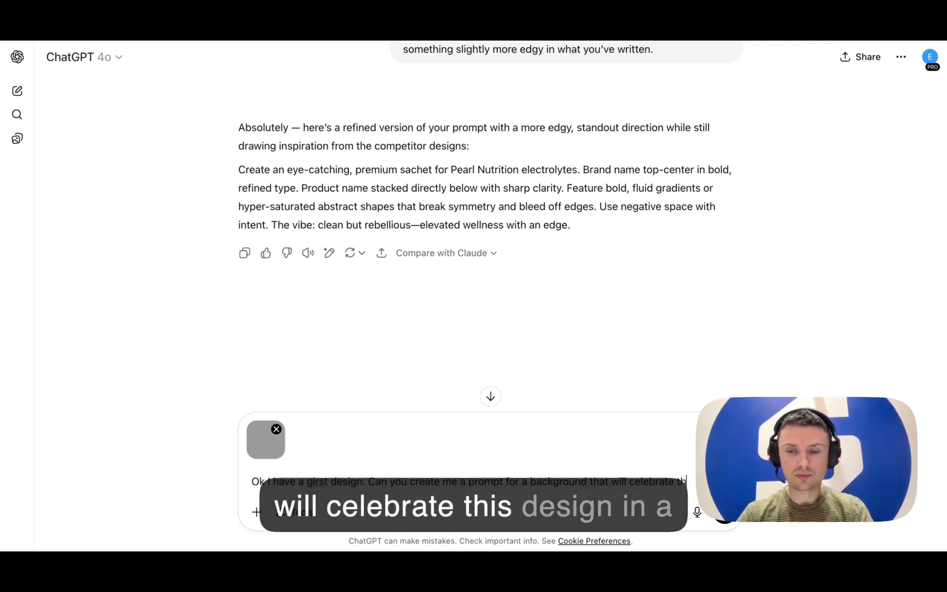
pyautogui.write('is in')
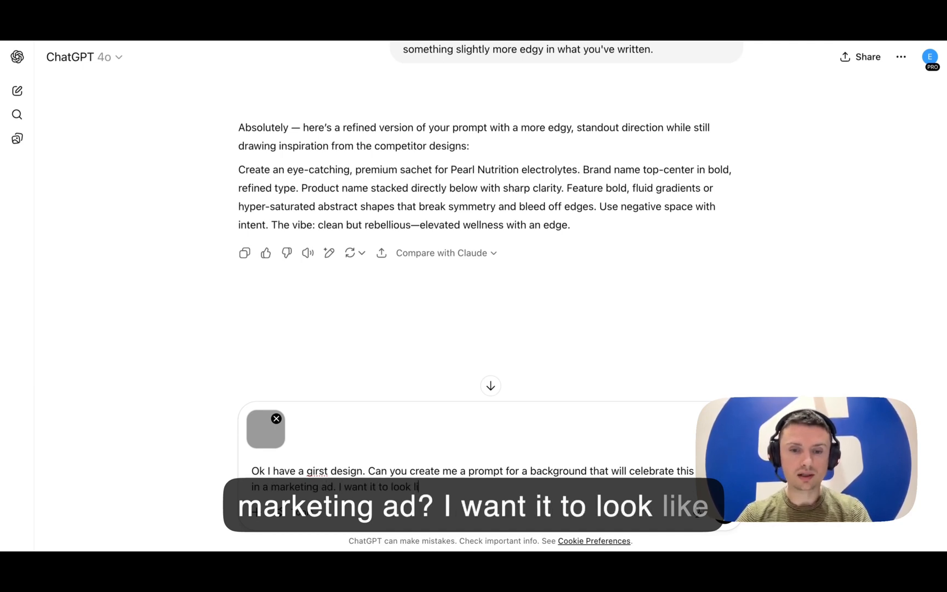
pyautogui.write('a marketing ad. I want it to look like a product photo')
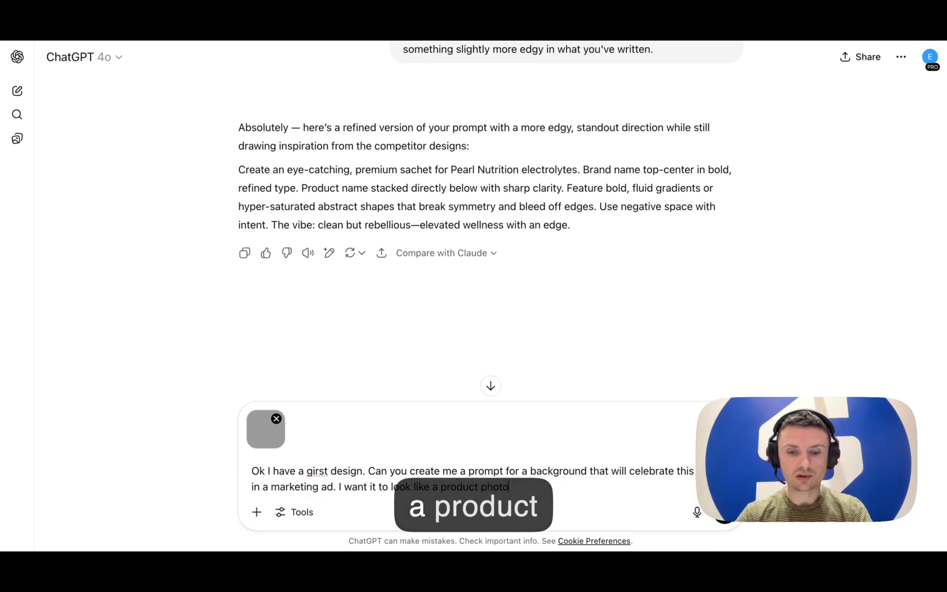
pyautogui.write('shoot done by a studio')
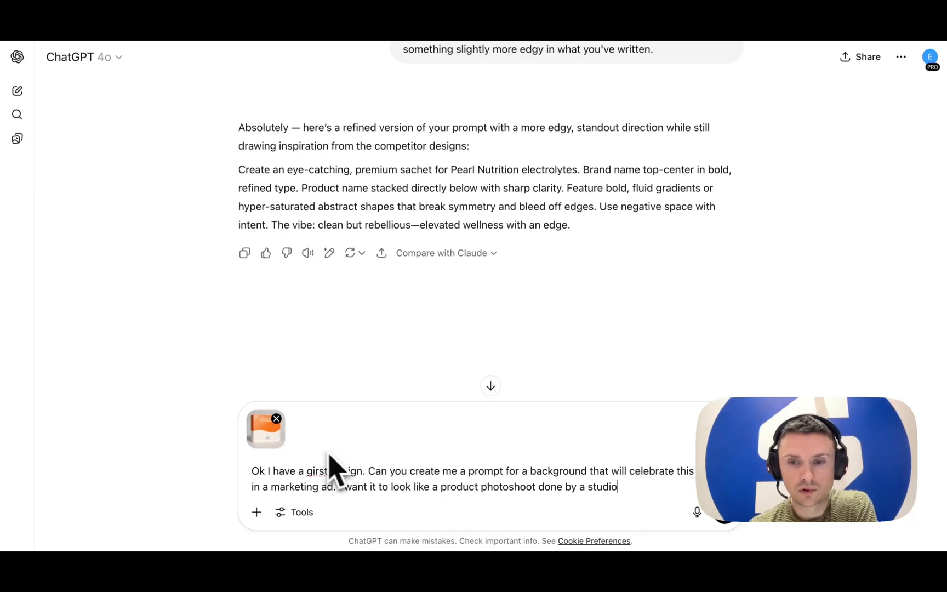
pyautogui.press('Return')
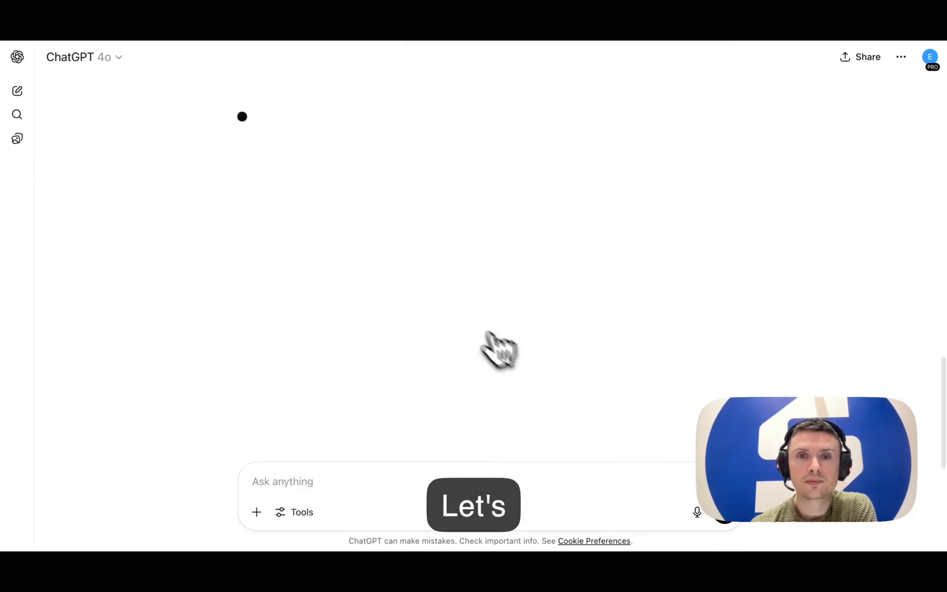
pyautogui.tripleClick(396, 263)
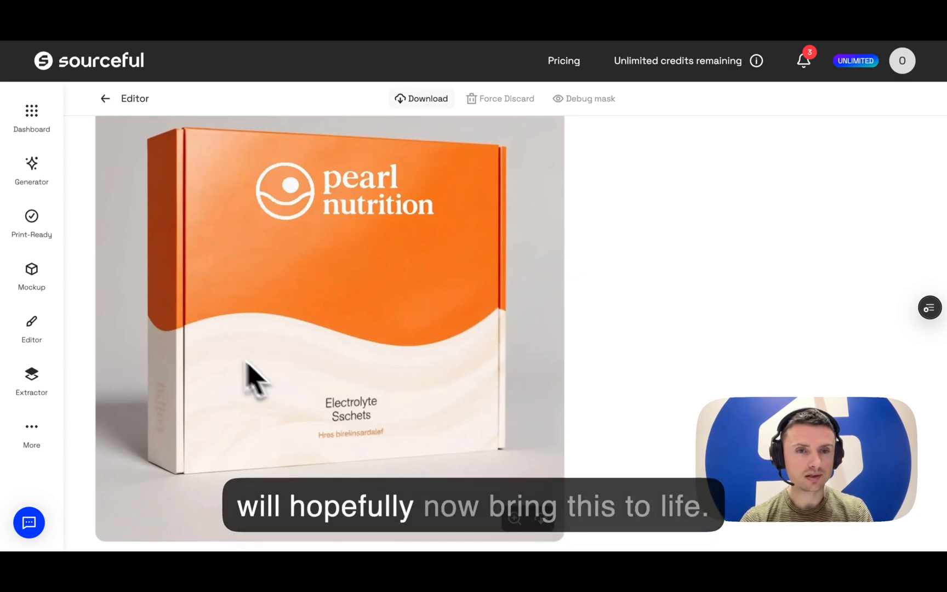
# Return to the Sourceful editor and generate Zoom Out results for the box image
pyautogui.scroll(5, 666, 348)
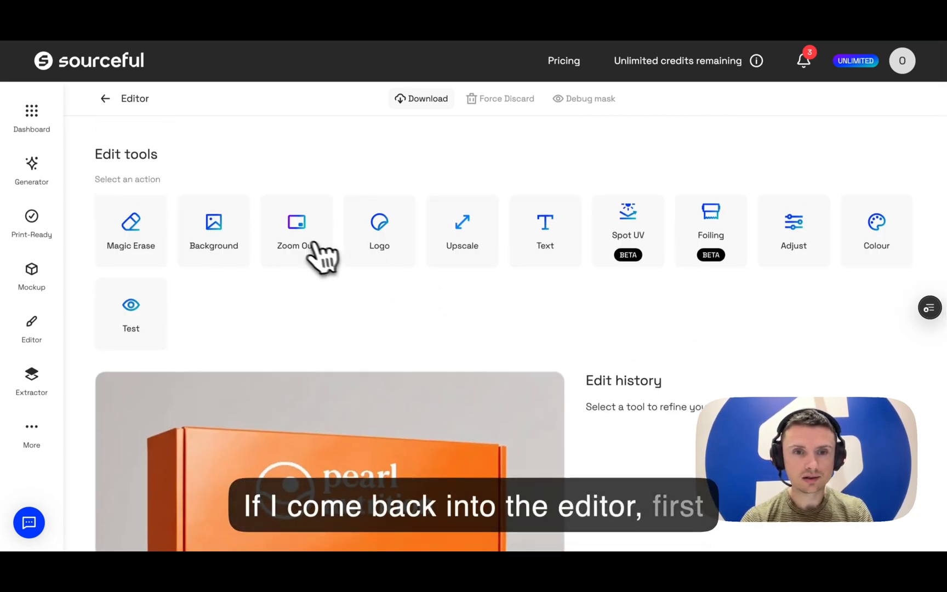
pyautogui.click(315, 246)
pyautogui.scroll(-4, 597, 384)
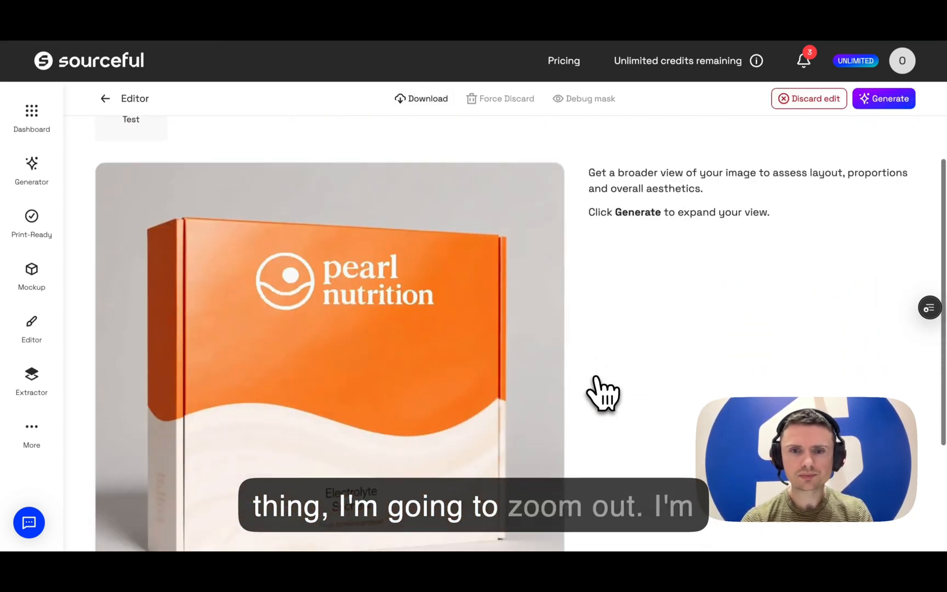
pyautogui.scroll(-2, 602, 393)
pyautogui.scroll(6, 603, 390)
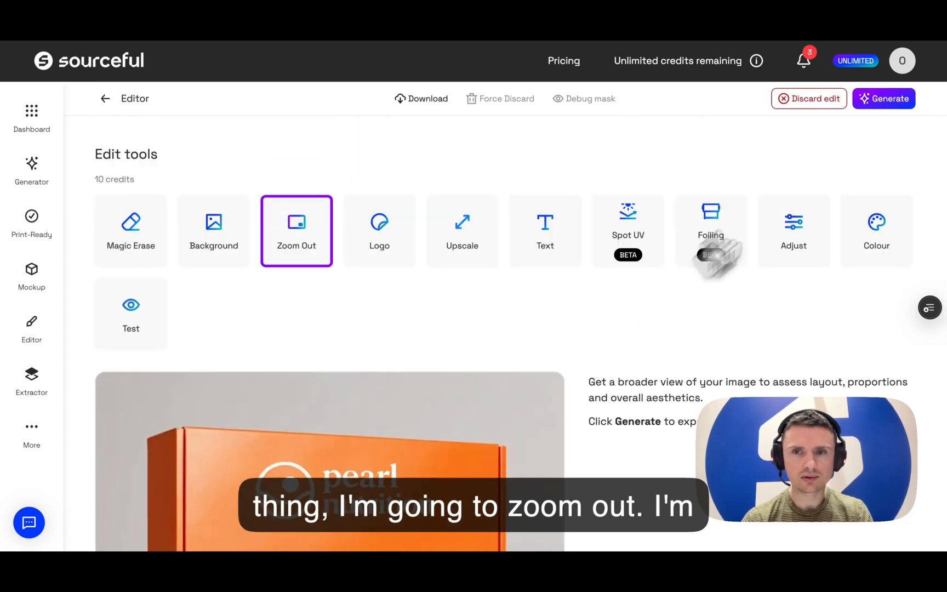
pyautogui.click(881, 100)
# Review the Zoom Out results, apply Edit #1 and save it over the current image
pyautogui.scroll(-2, 598, 402)
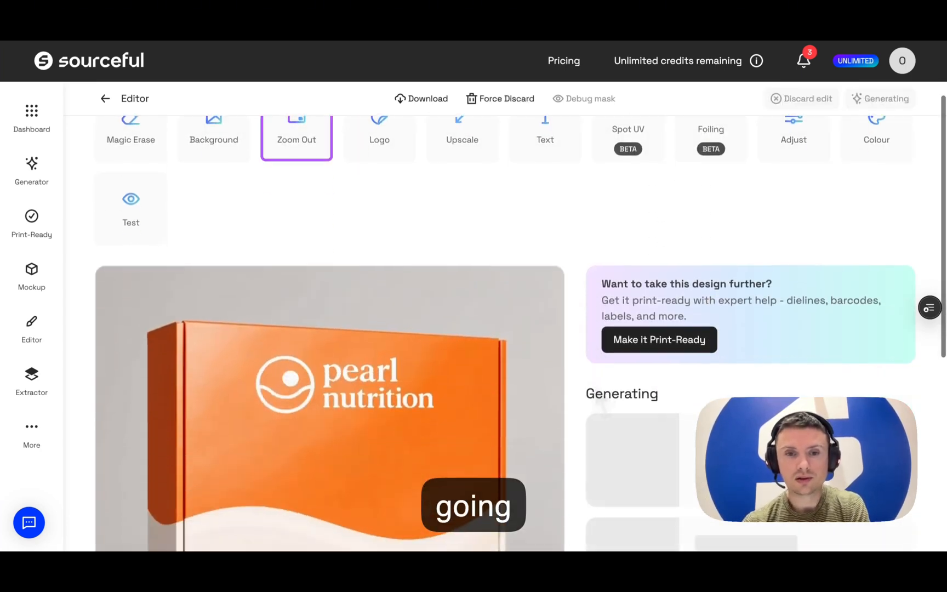
pyautogui.scroll(-3, 521, 334)
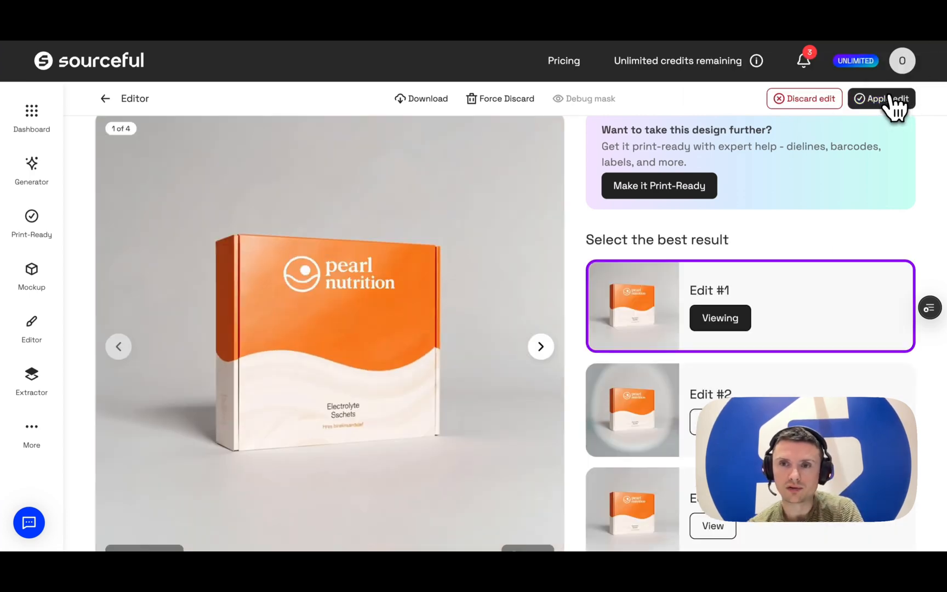
pyautogui.click(890, 99)
pyautogui.click(890, 103)
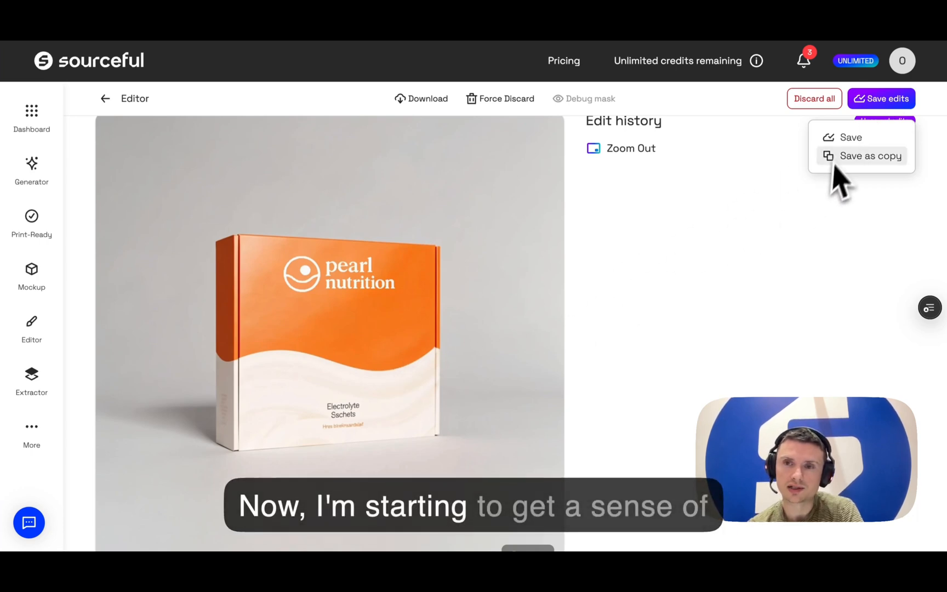
pyautogui.click(842, 139)
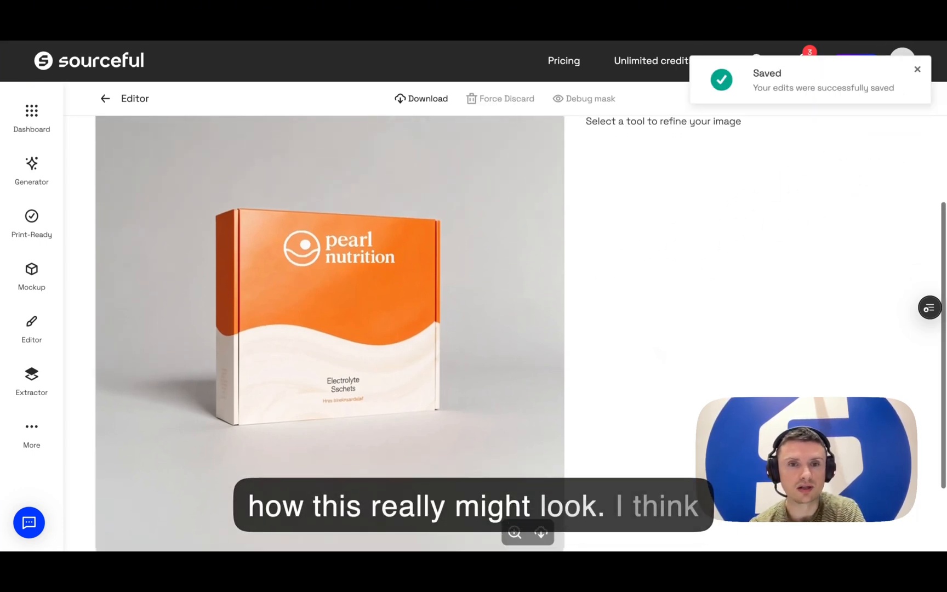
# Start a Background edit on the box image and fill its prompt with the copied Pearl Nutrition studio backdrop description, trimming the end
pyautogui.scroll(2, 655, 339)
pyautogui.scroll(-2, 655, 340)
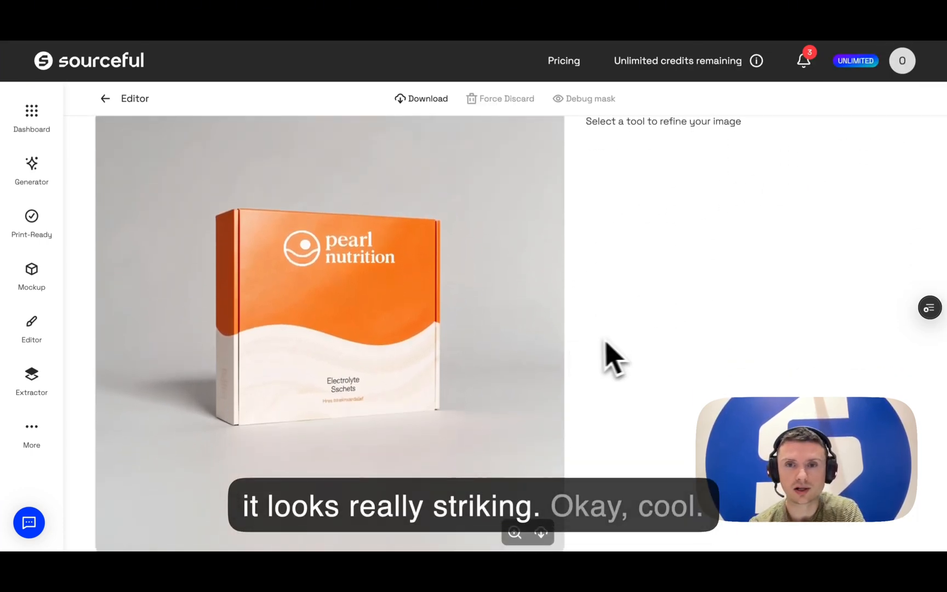
pyautogui.scroll(5, 606, 343)
pyautogui.click(222, 253)
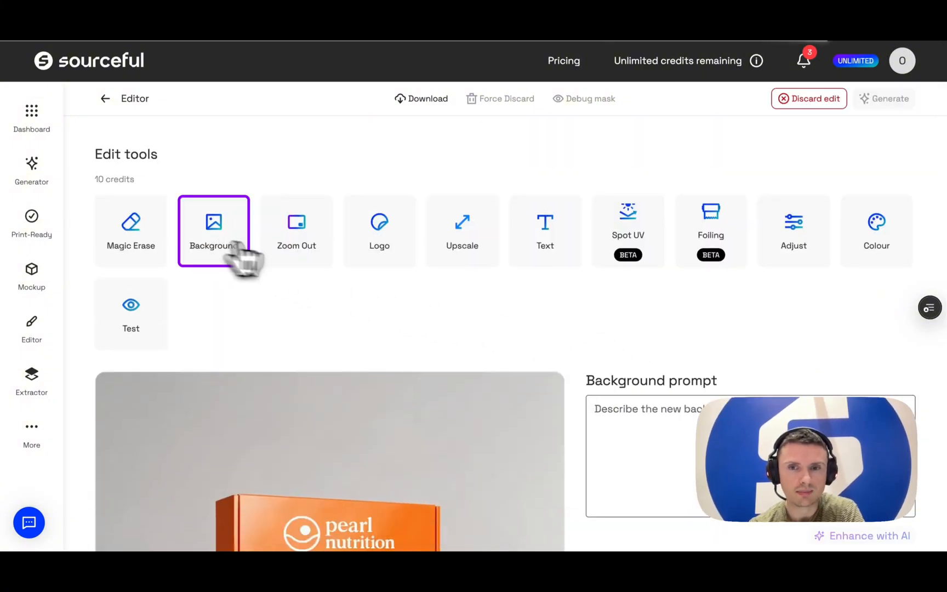
pyautogui.click(606, 401)
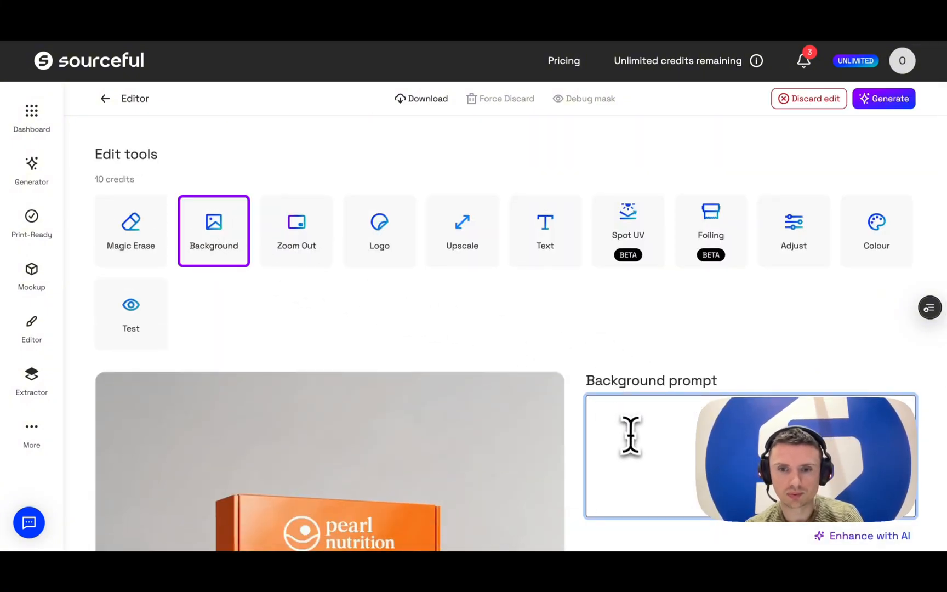
pyautogui.press('BackSpace')
pyautogui.press('BackSpace')
pyautogui.press('BackSpace')
pyautogui.press('BackSpace')
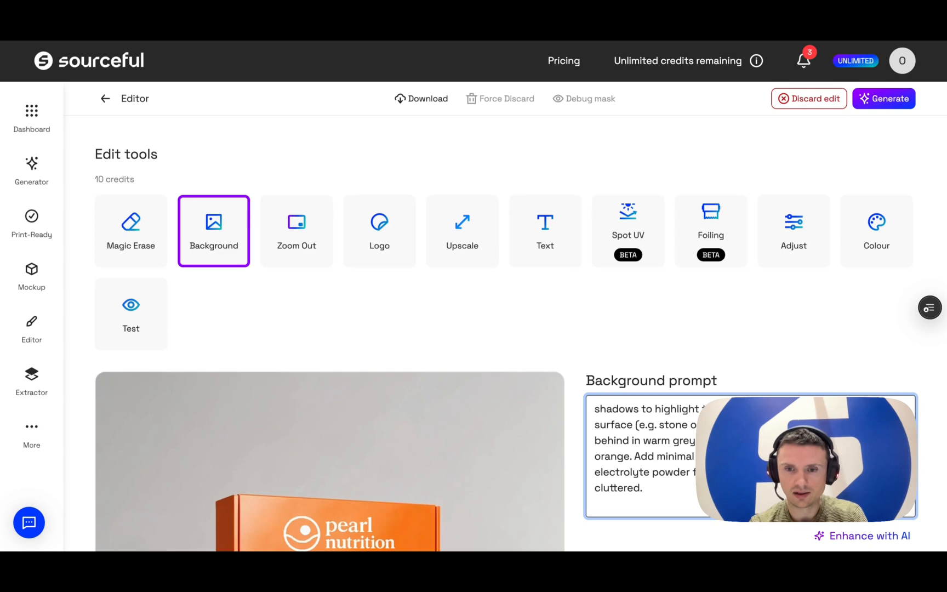
# Read through the studio backdrop prompt beside the box image and generate the background results
pyautogui.scroll(-5, 625, 490)
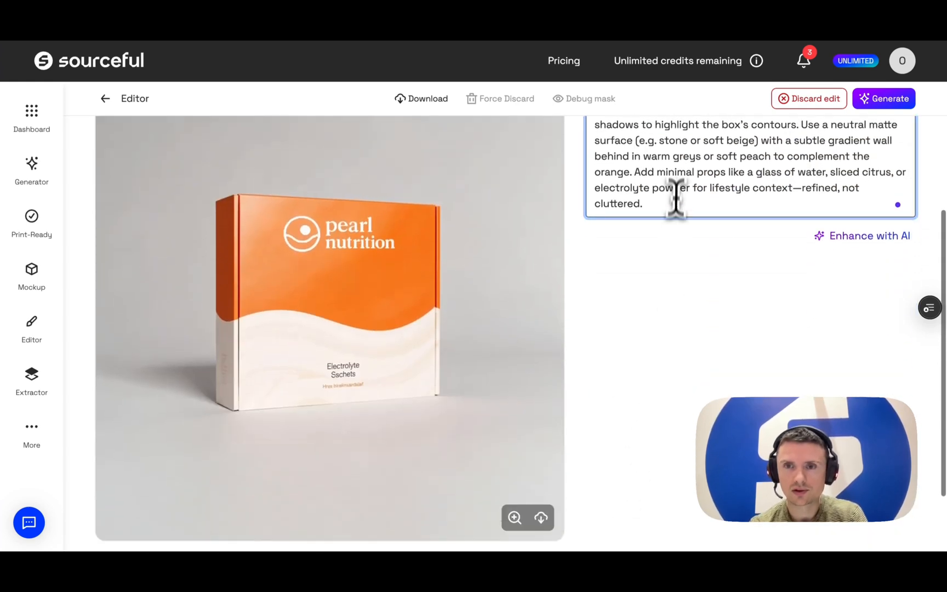
pyautogui.scroll(3, 676, 197)
pyautogui.scroll(1, 676, 180)
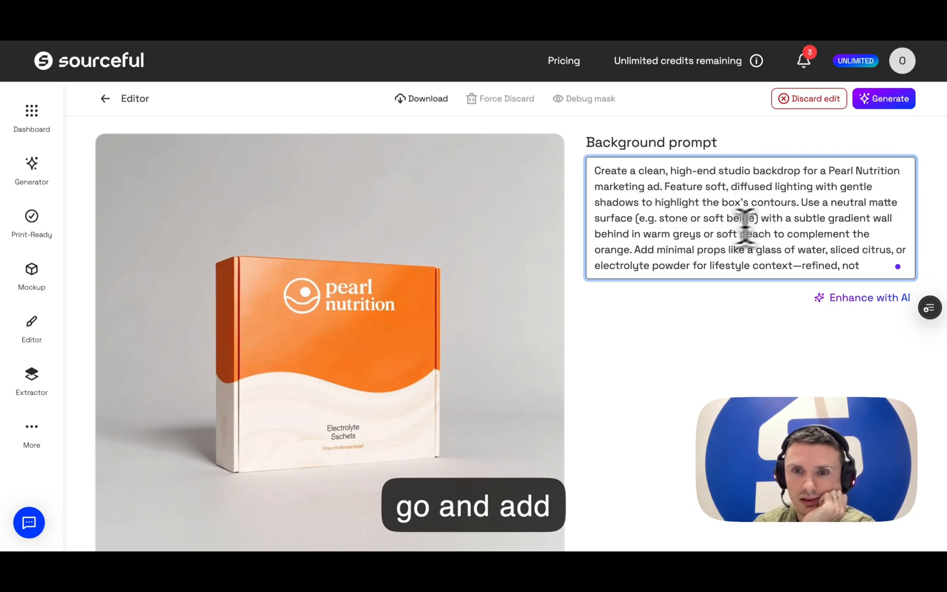
pyautogui.scroll(-1, 643, 233)
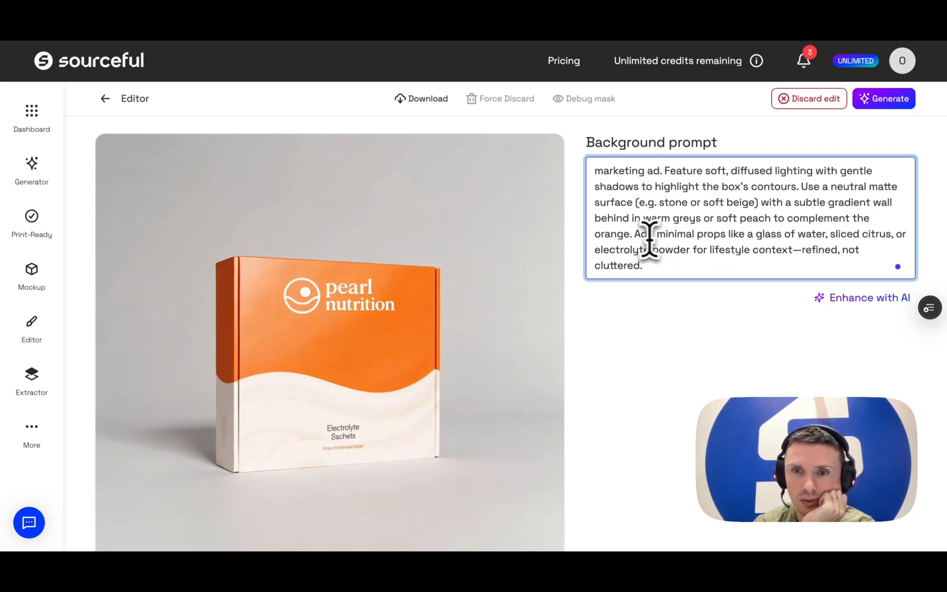
pyautogui.scroll(-1, 683, 249)
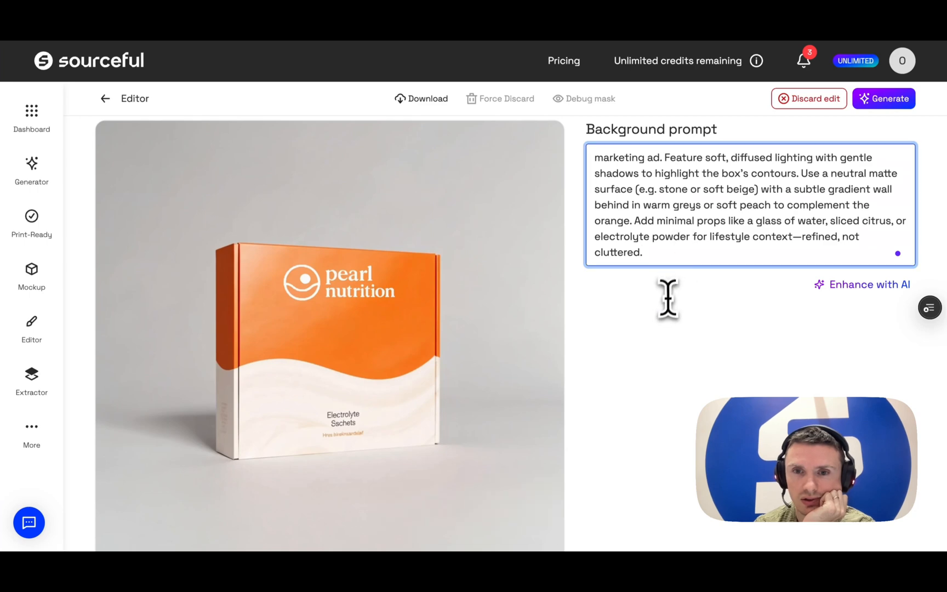
pyautogui.scroll(3, 684, 274)
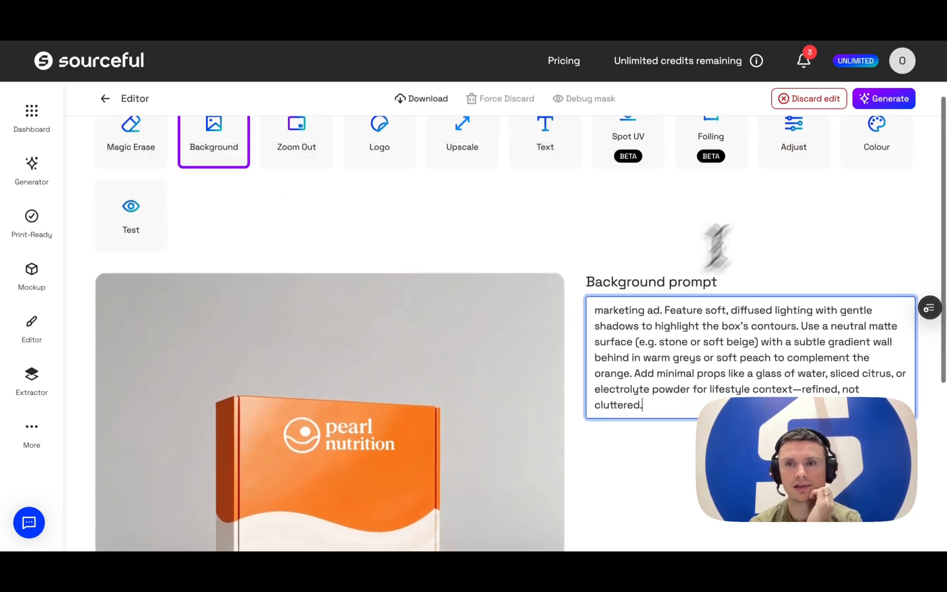
pyautogui.click(886, 103)
# Compare the generated backgrounds Edit #2, Edit #3 and Edit #4 for the box image
pyautogui.click(662, 384)
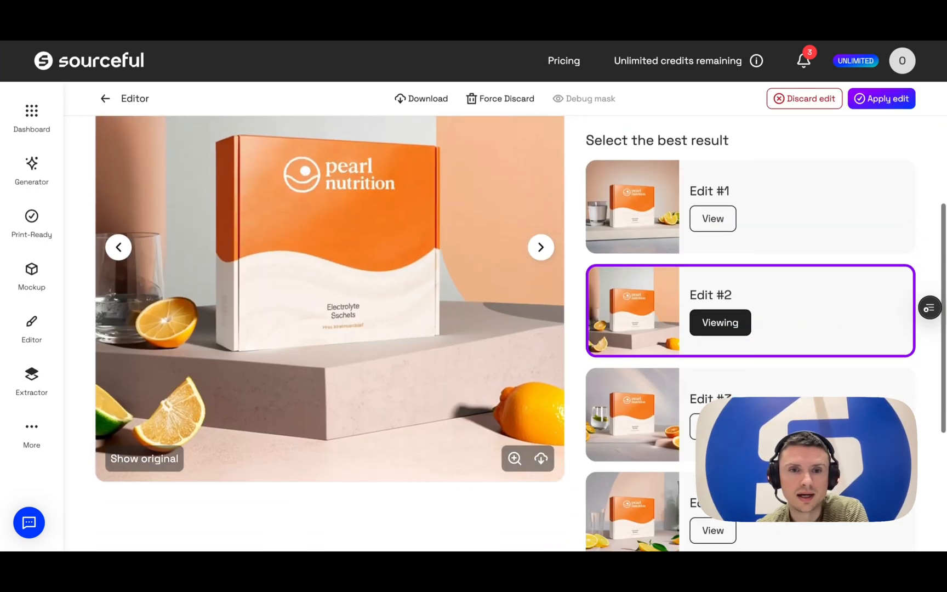
pyautogui.scroll(-2, 651, 380)
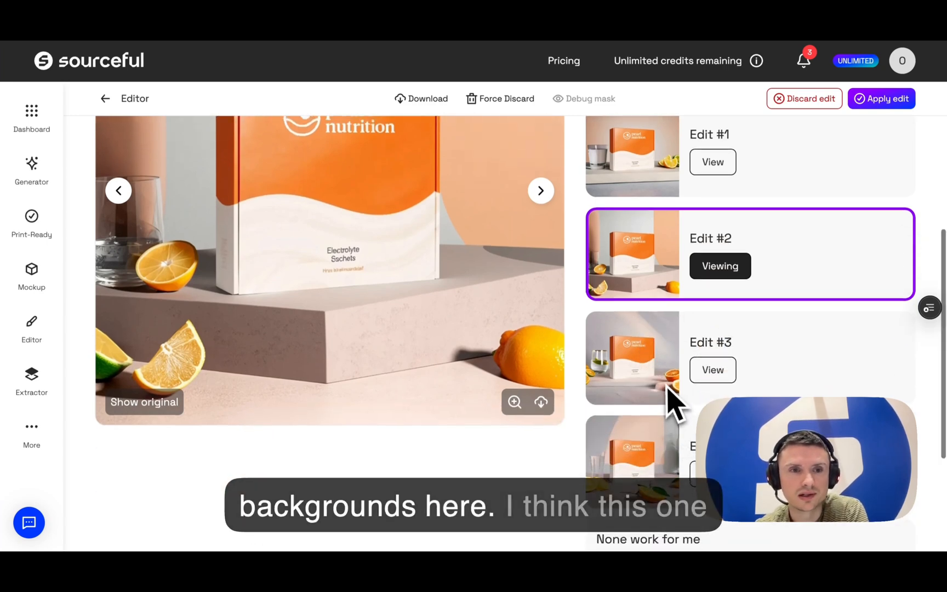
pyautogui.scroll(1, 672, 395)
pyautogui.scroll(1, 672, 423)
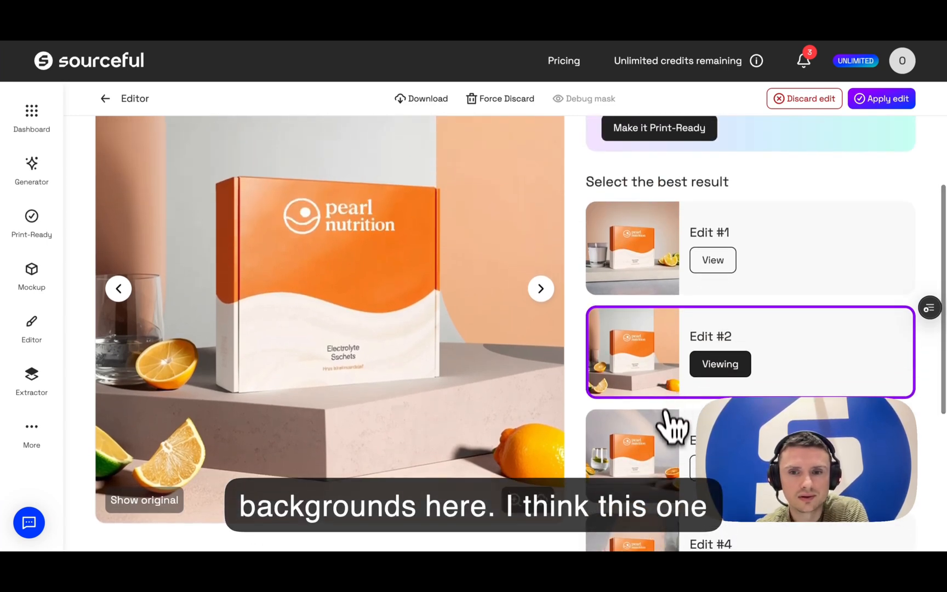
pyautogui.scroll(-1, 672, 423)
pyautogui.click(687, 450)
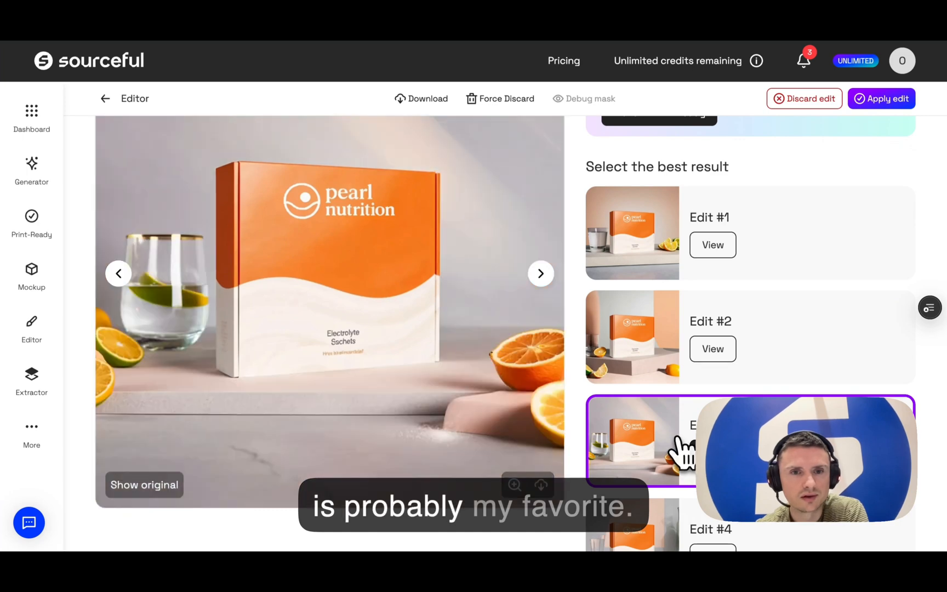
pyautogui.scroll(-1, 686, 450)
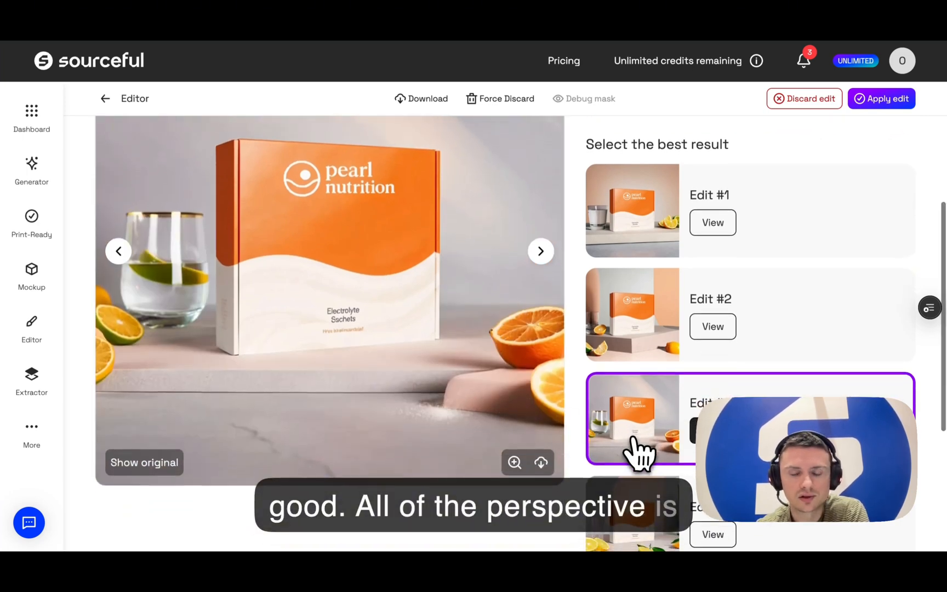
pyautogui.scroll(-1, 641, 461)
pyautogui.click(640, 461)
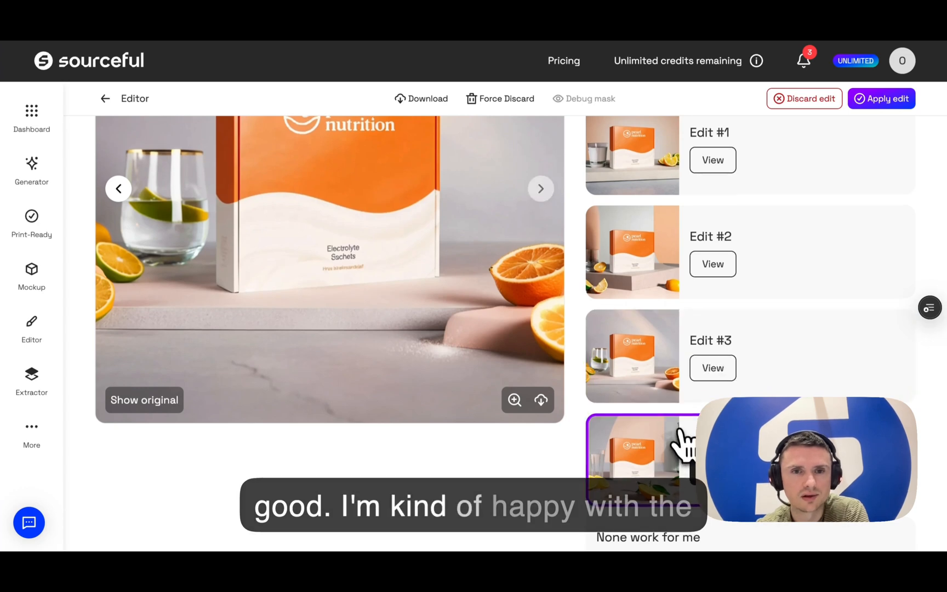
pyautogui.scroll(2, 682, 434)
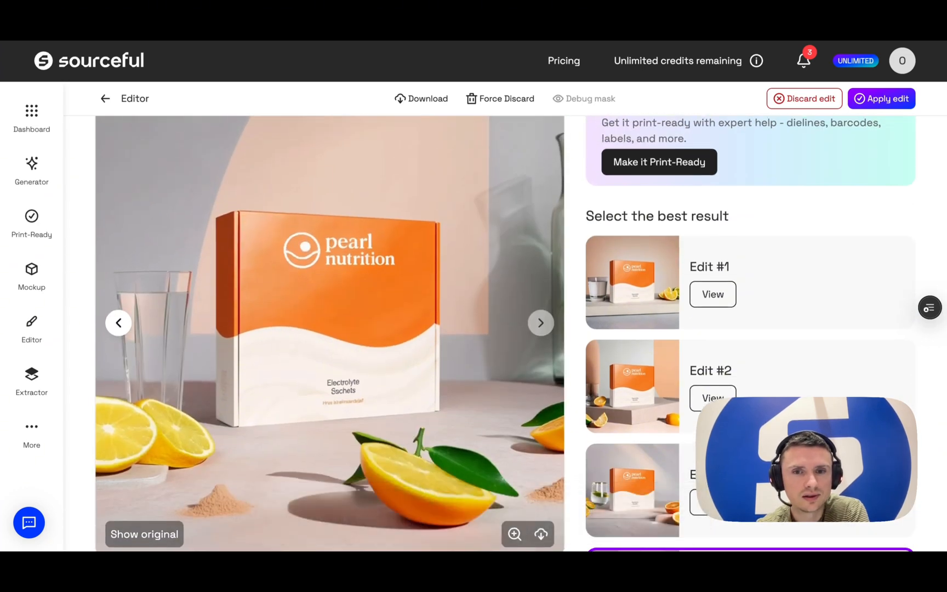
pyautogui.scroll(-1, 671, 432)
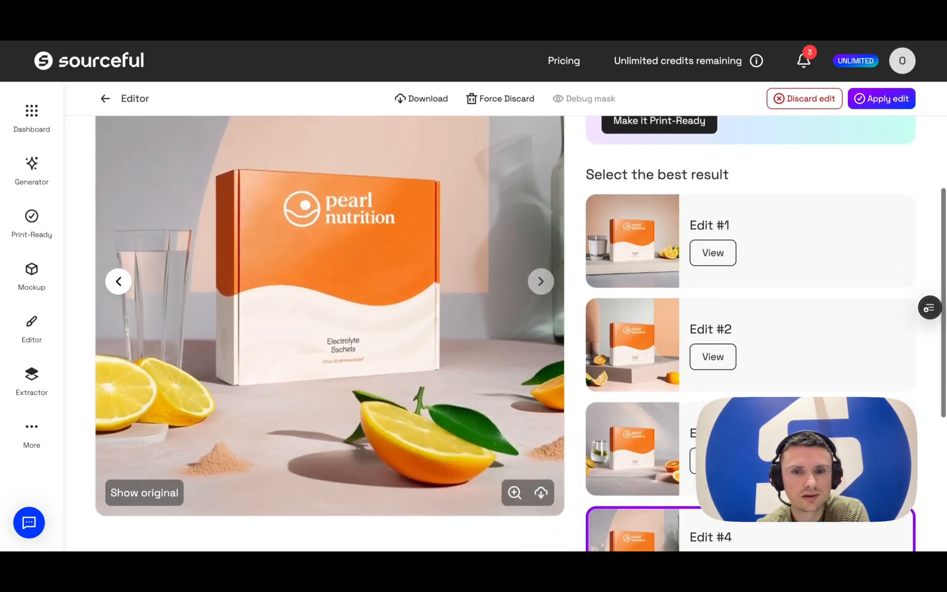
# Choose Edit #3, with the water glass and sliced citrus, and apply it as the new background
pyautogui.click(668, 434)
pyautogui.scroll(2, 670, 447)
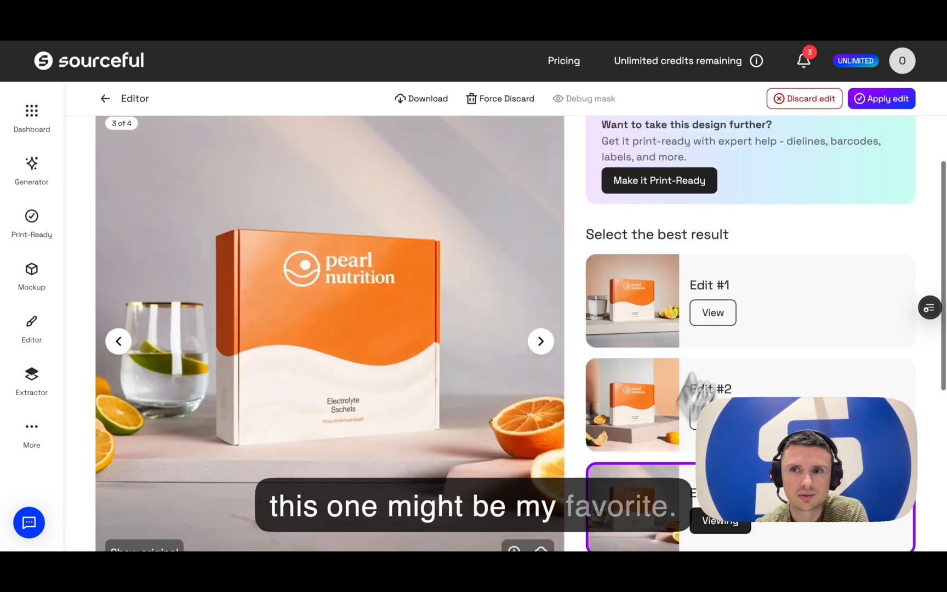
pyautogui.click(884, 99)
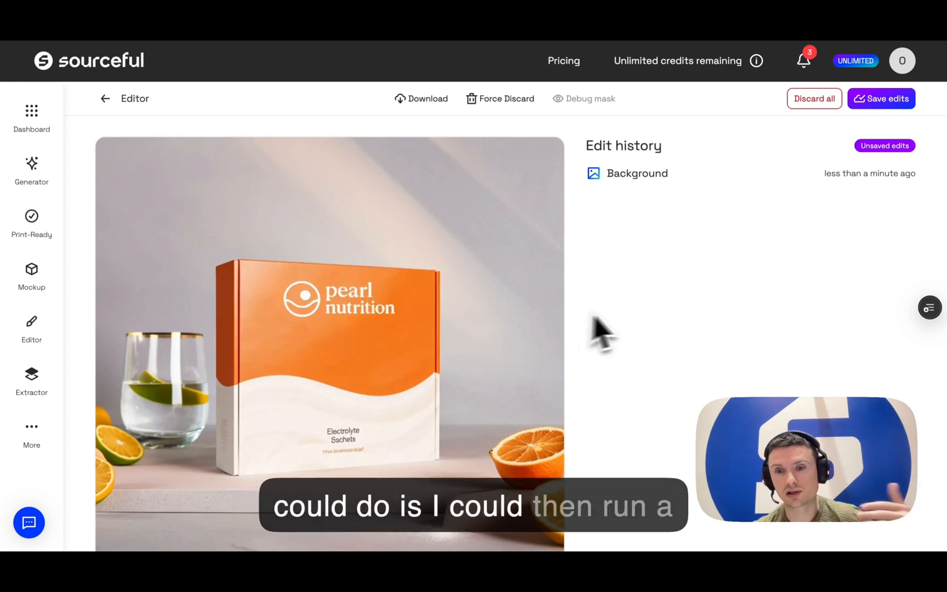
# Look over the applied background and save the edit as a copy of the box image
pyautogui.scroll(-2, 614, 328)
pyautogui.scroll(1, 630, 313)
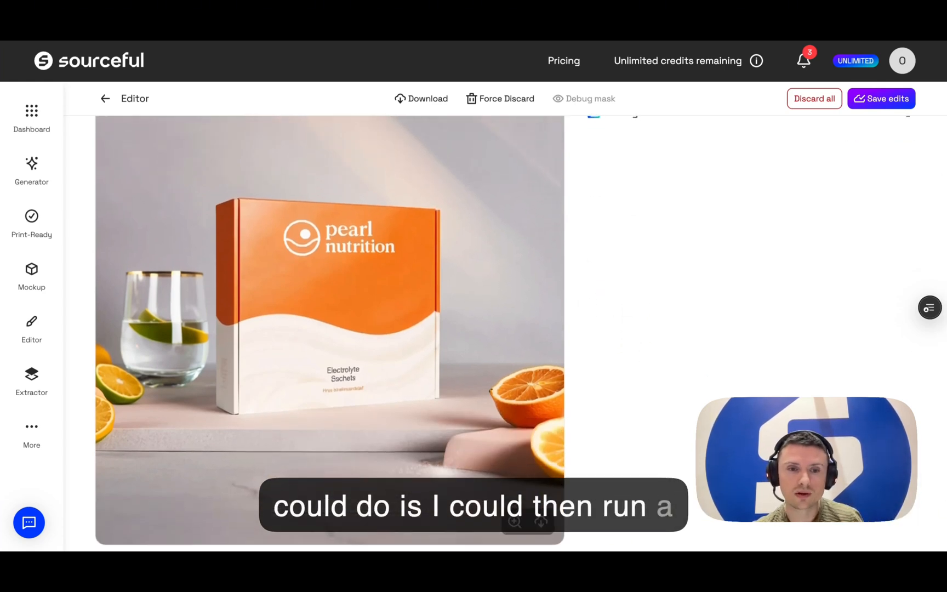
pyautogui.scroll(1, 629, 313)
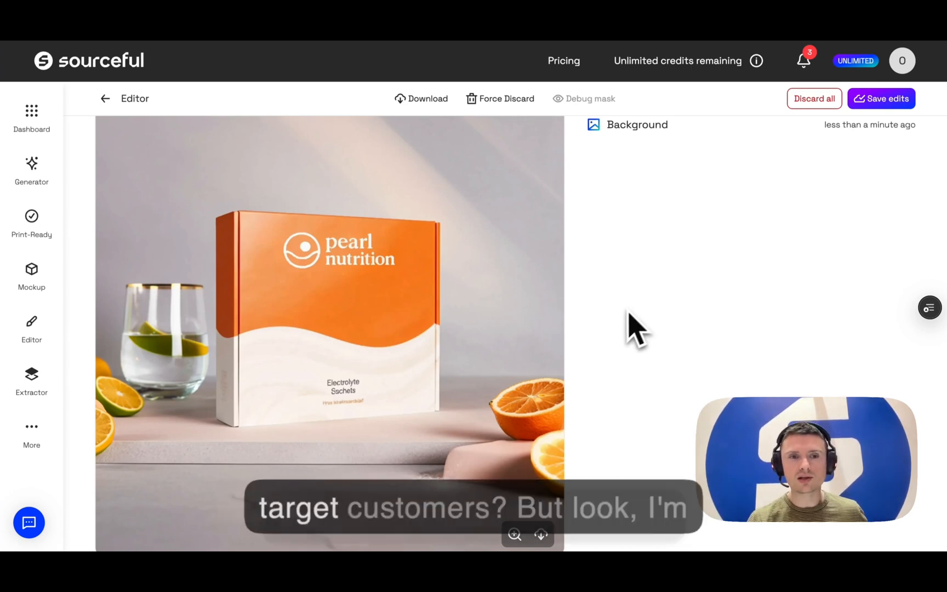
pyautogui.scroll(1, 660, 334)
pyautogui.scroll(-1, 661, 334)
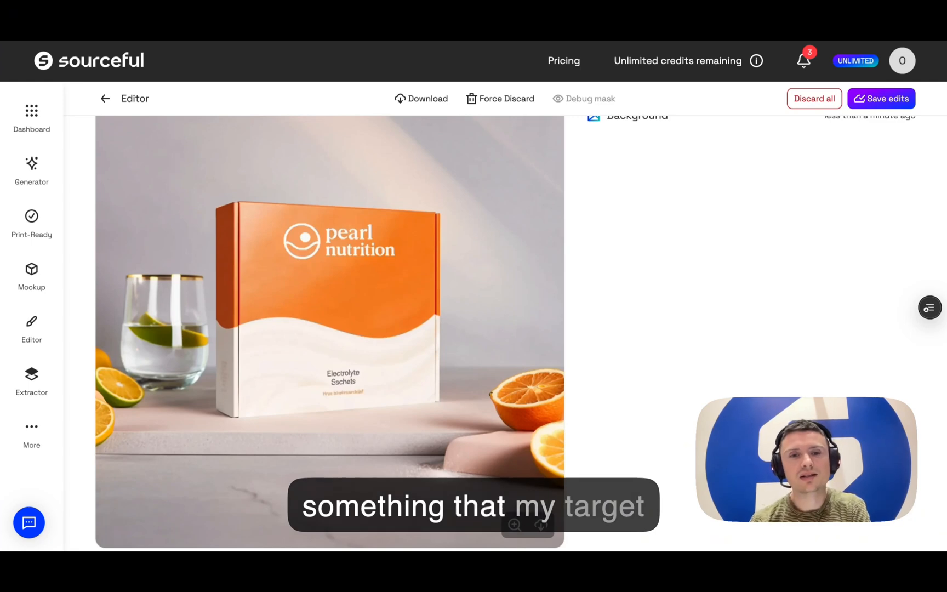
pyautogui.scroll(1, 329, 332)
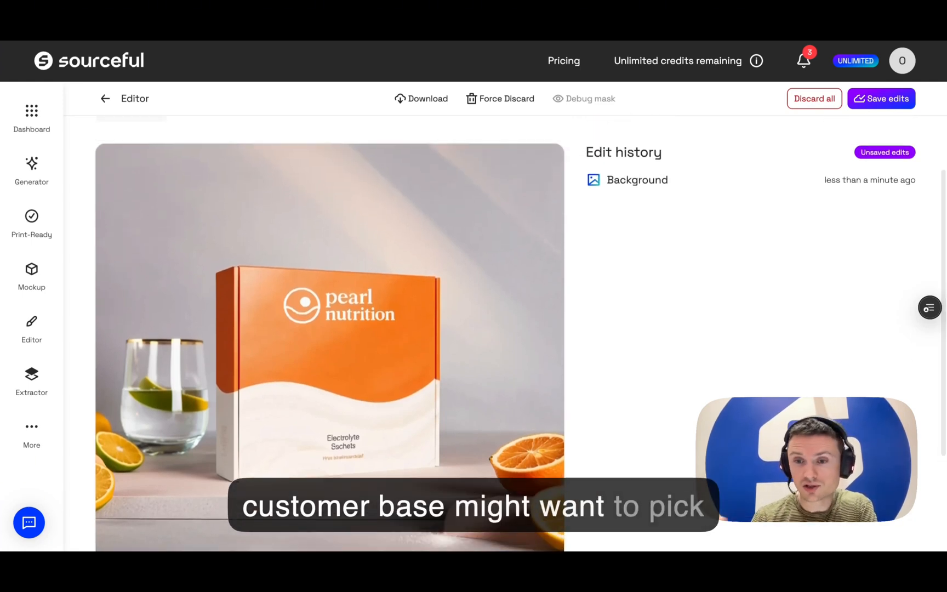
pyautogui.scroll(4, 665, 344)
pyautogui.click(898, 101)
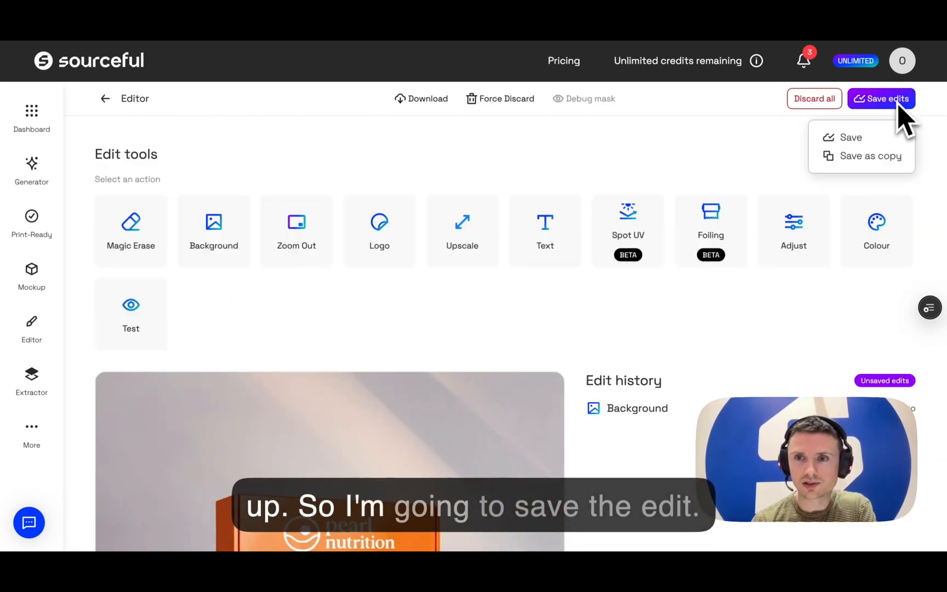
pyautogui.click(862, 159)
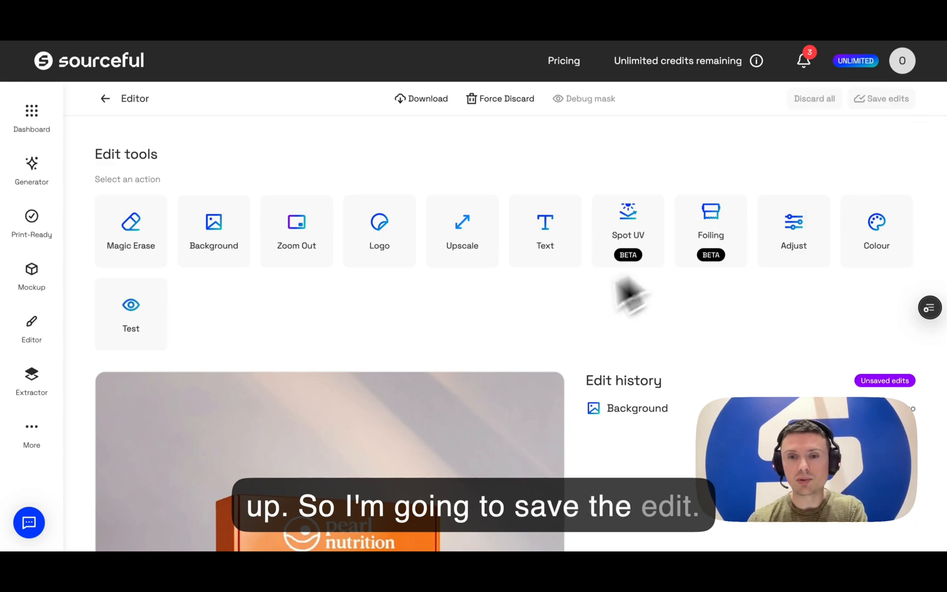
pyautogui.scroll(-3, 634, 391)
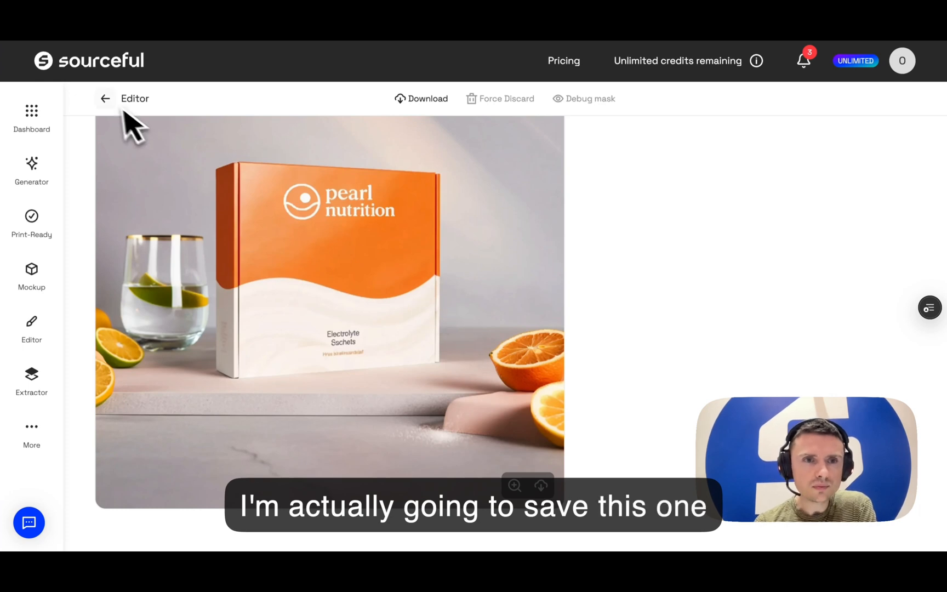
# Return from the editor to the Pearl Nutrition mailer box generations and open the copy with the citrus background
pyautogui.click(106, 99)
pyautogui.click(106, 99)
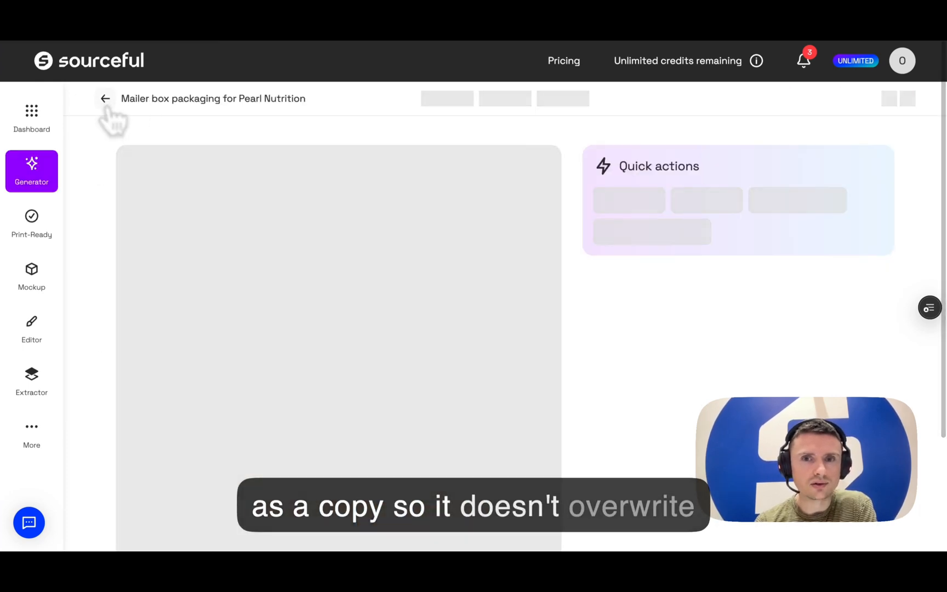
pyautogui.scroll(-4, 380, 401)
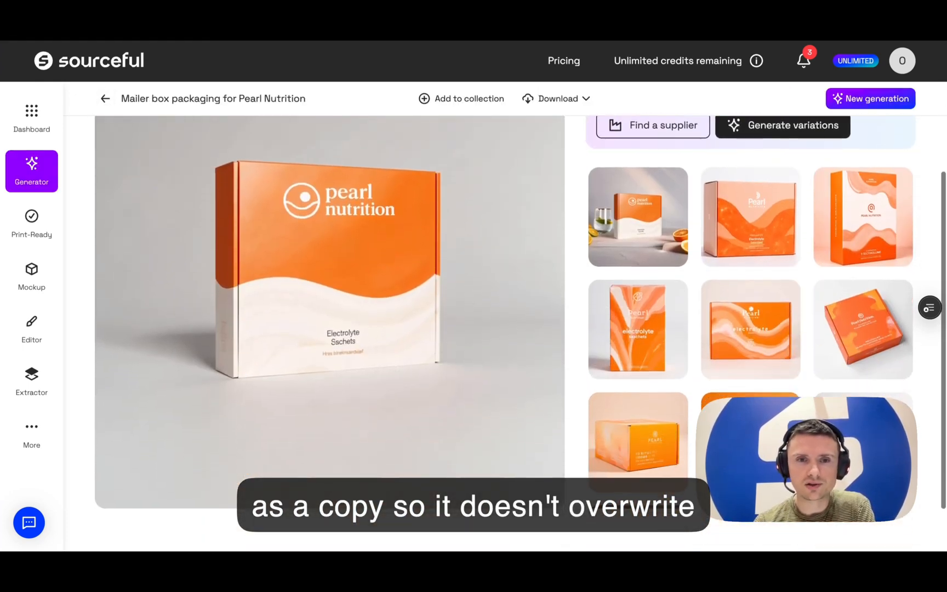
pyautogui.scroll(4, 386, 401)
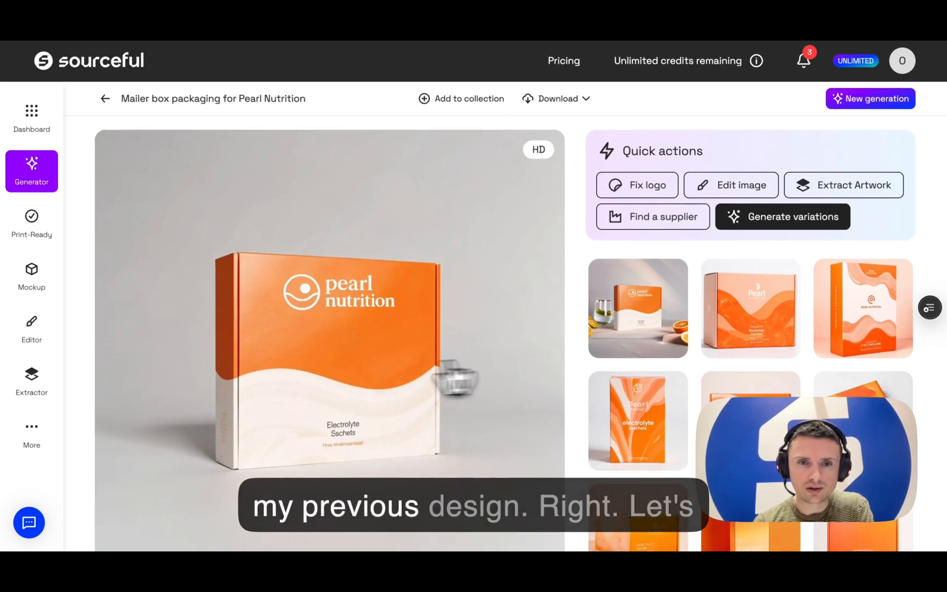
pyautogui.scroll(-1, 455, 378)
pyautogui.click(624, 258)
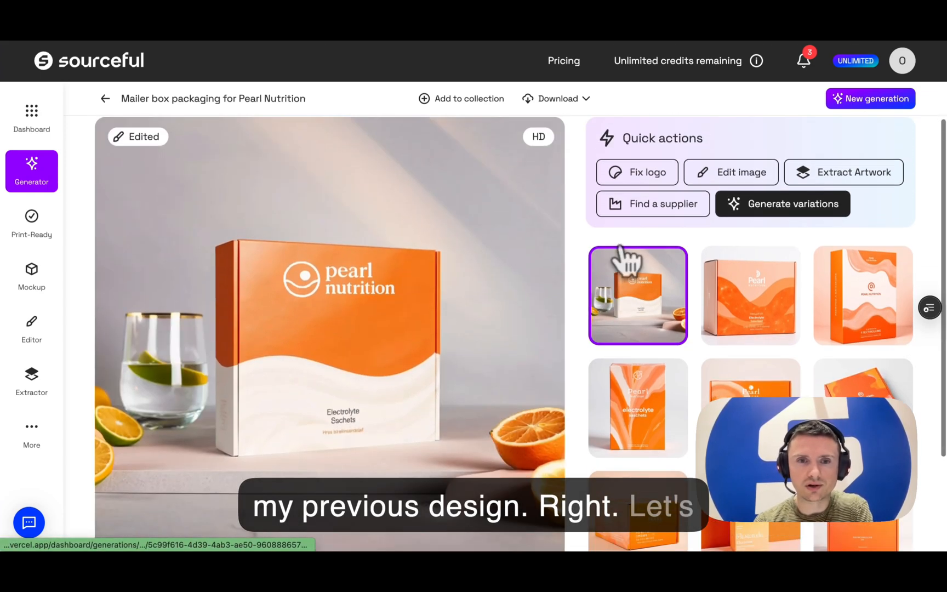
# Find the plain grey-background version of the Pearl Nutrition wave box among the generations and open it for review
pyautogui.scroll(-1, 385, 380)
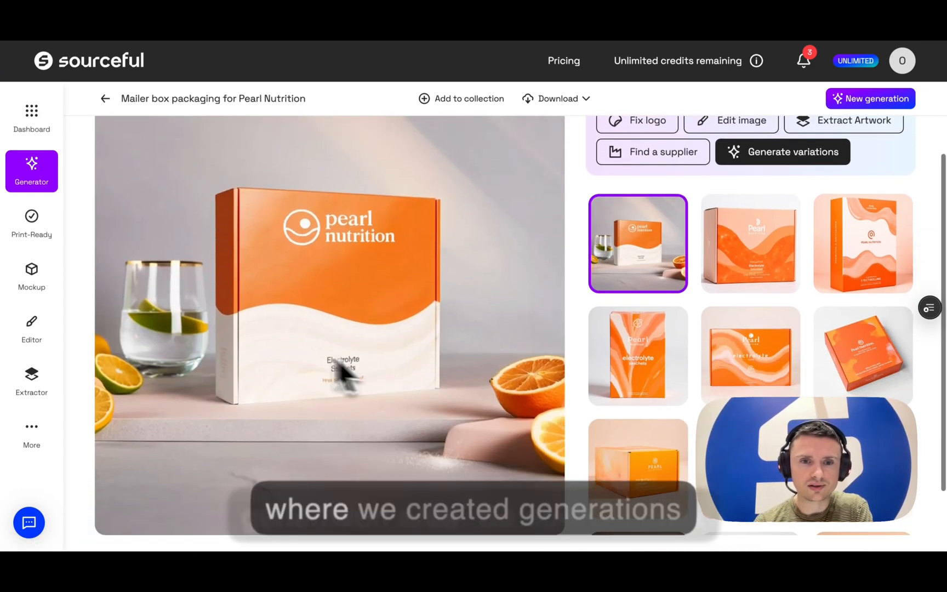
pyautogui.scroll(-10, 714, 317)
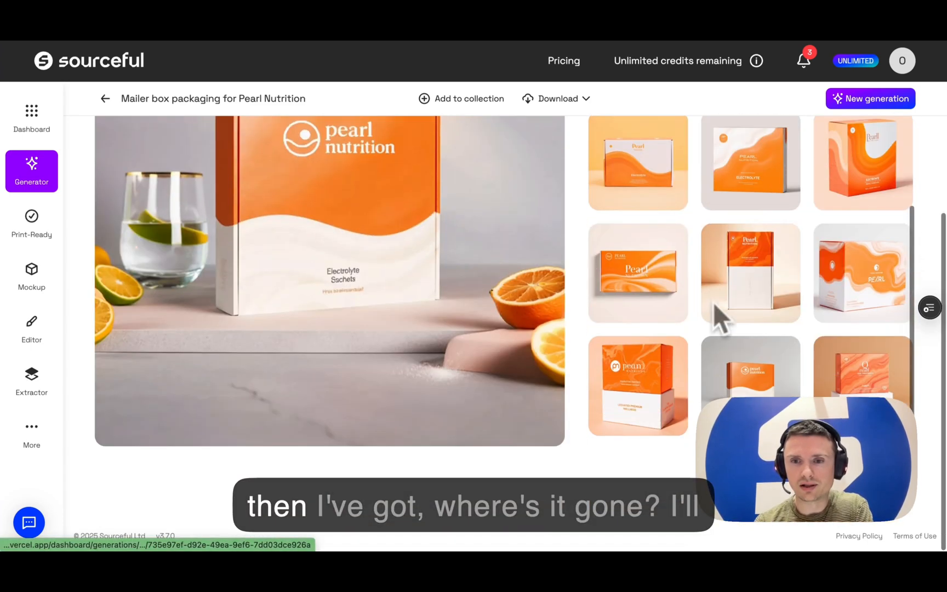
pyautogui.click(712, 387)
pyautogui.scroll(1, 430, 274)
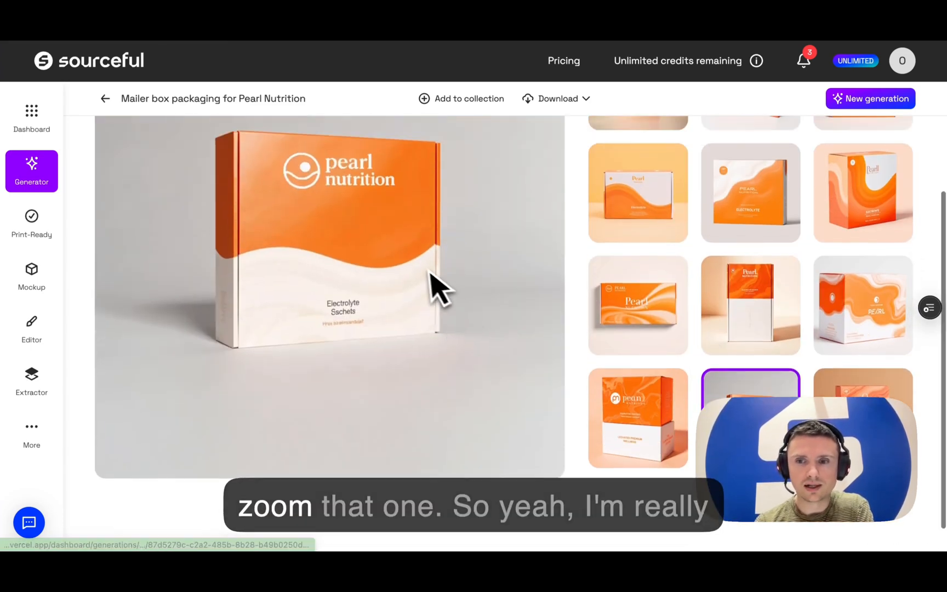
pyautogui.scroll(3, 430, 274)
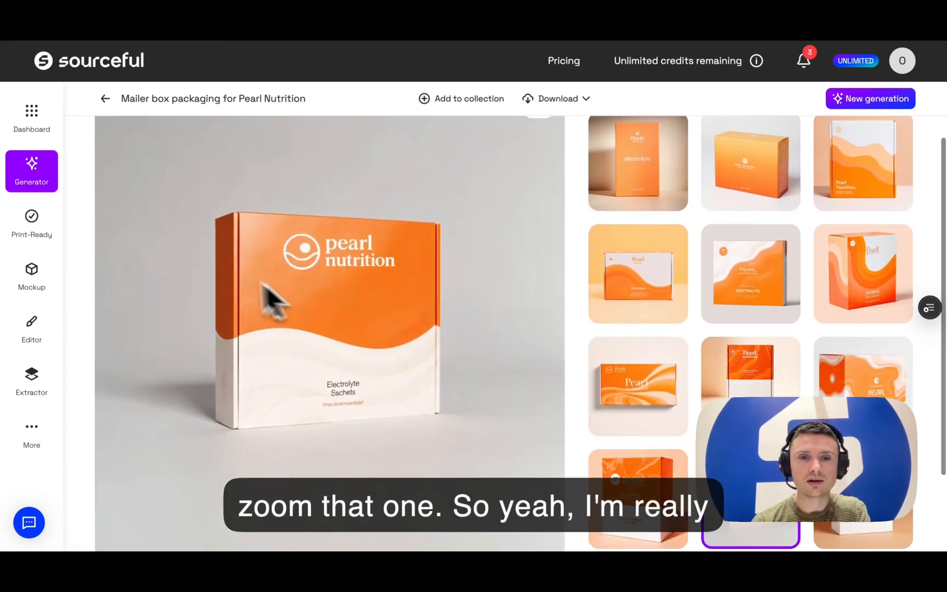
pyautogui.scroll(1, 416, 356)
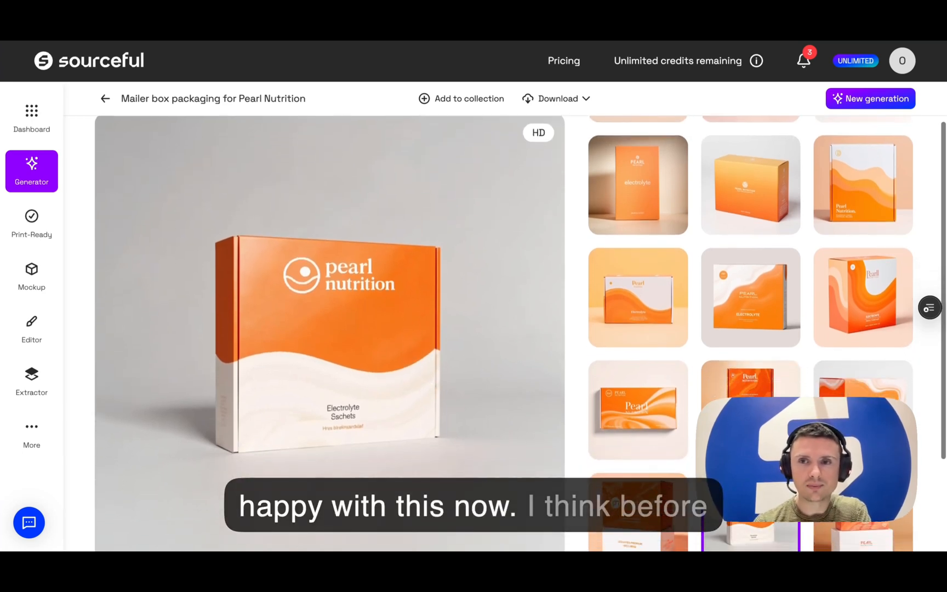
# Start generating variations of the plain grey-background Pearl Nutrition wave box
pyautogui.scroll(1, 416, 356)
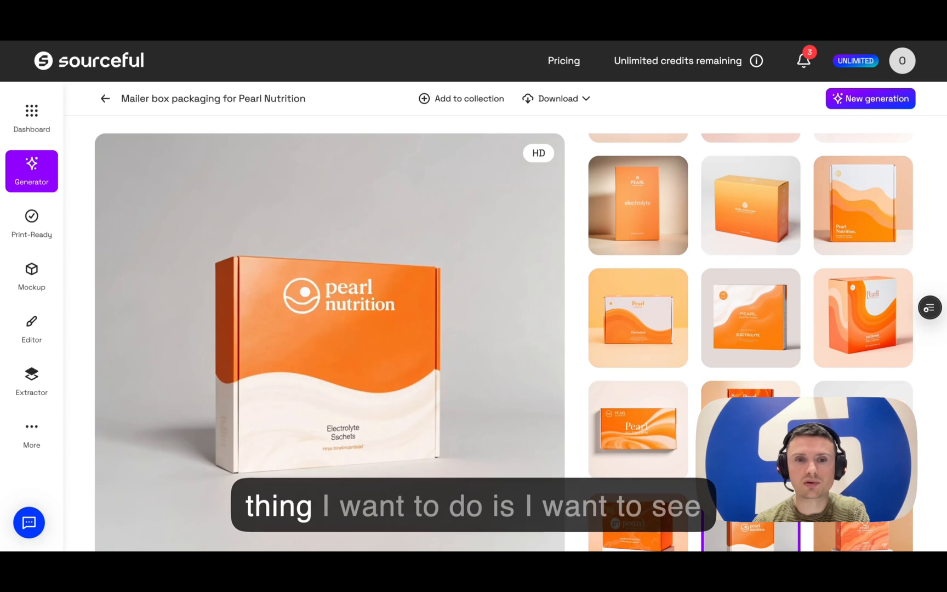
pyautogui.scroll(4, 407, 372)
pyautogui.scroll(5, 690, 332)
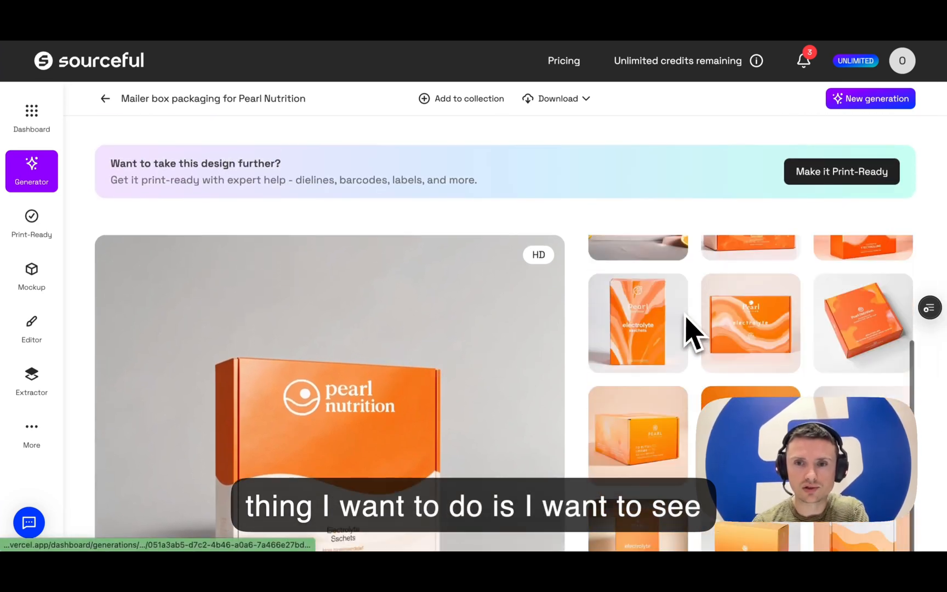
pyautogui.scroll(-2, 501, 385)
pyautogui.scroll(-4, 509, 402)
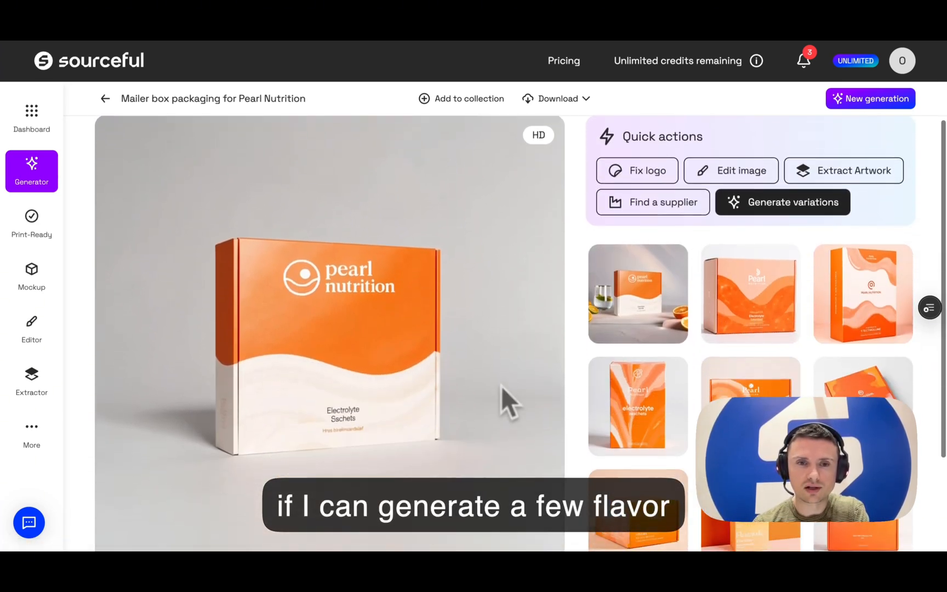
pyautogui.click(781, 183)
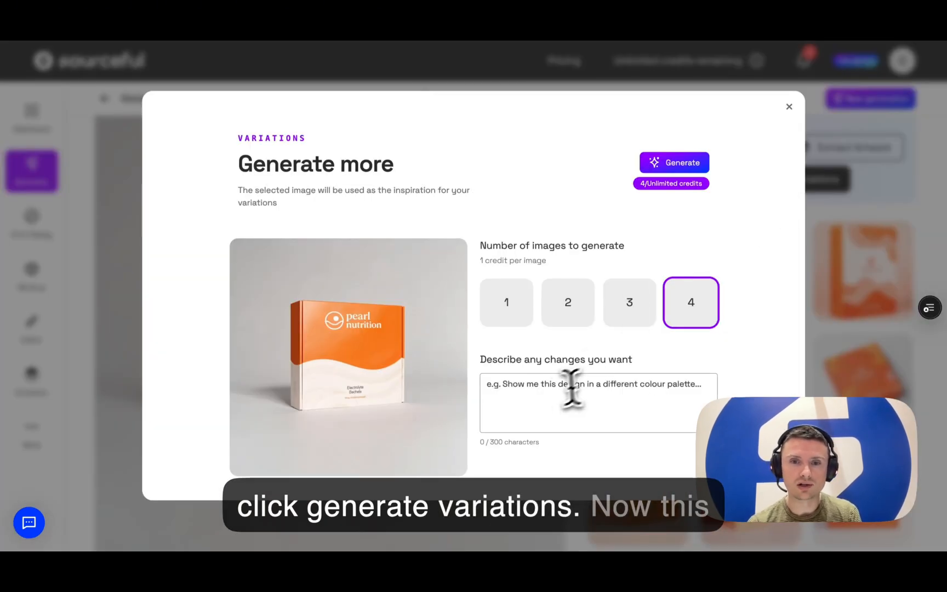
# Request two images and describe the change as "Show me a lime and lemon flavour of this electrolyte mailer box."
pyautogui.click(529, 399)
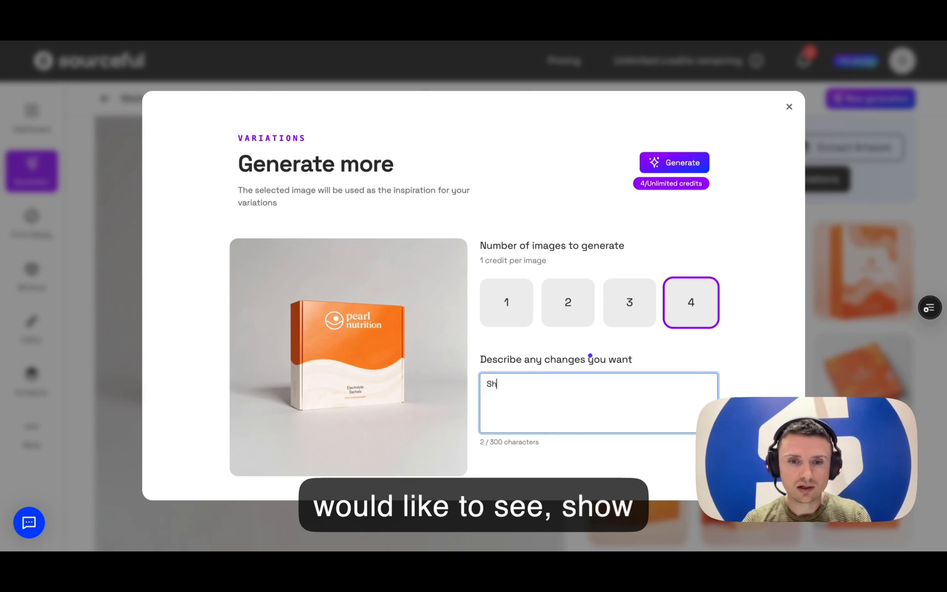
pyautogui.write('ow me a lime and lemon flavour')
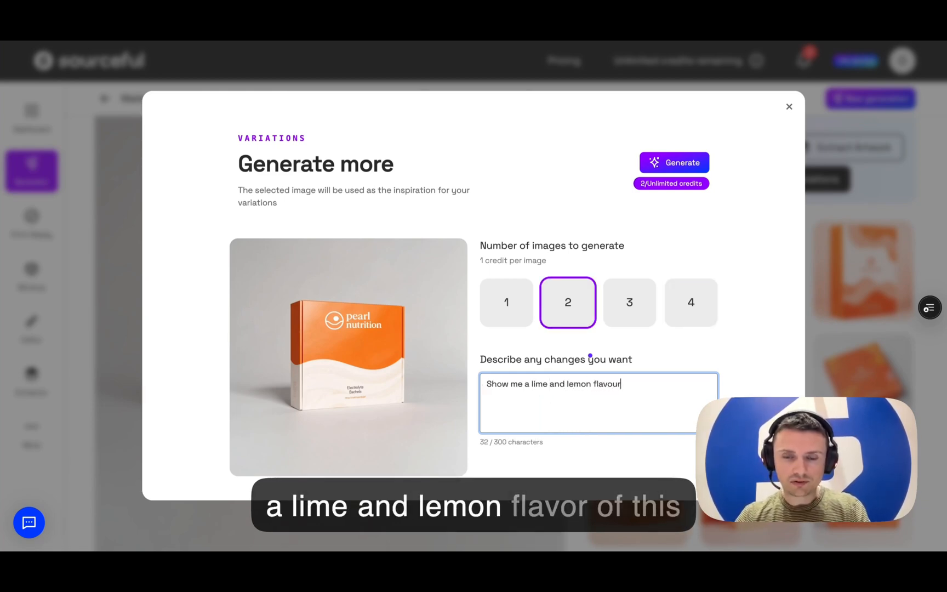
pyautogui.write(' of this e')
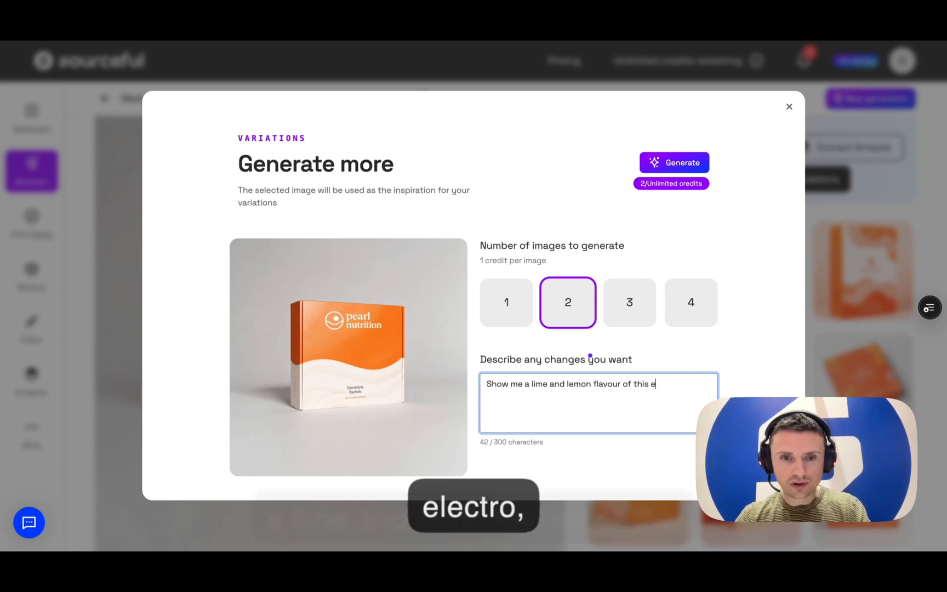
pyautogui.write('leco')
pyautogui.press('BackSpace')
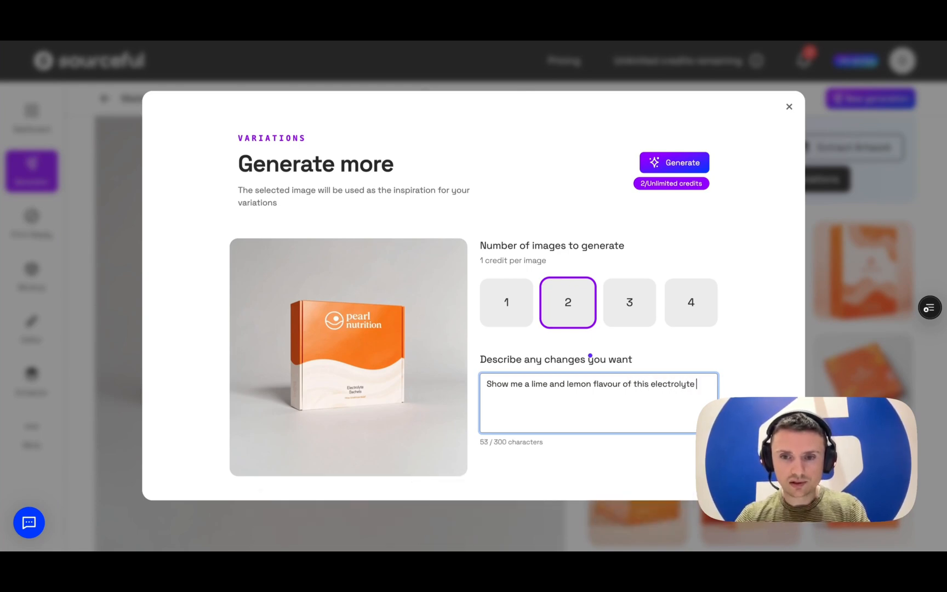
pyautogui.write('trolyte mailer box.')
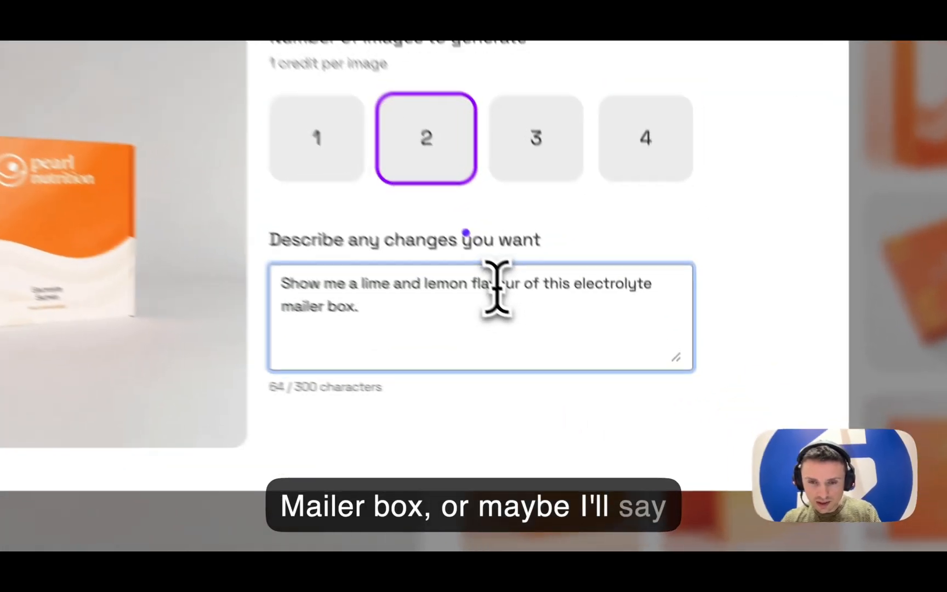
# Replace "flavour" with "colour scheme" in the change description and generate the variations
pyautogui.doubleClick(606, 384)
pyautogui.write('co')
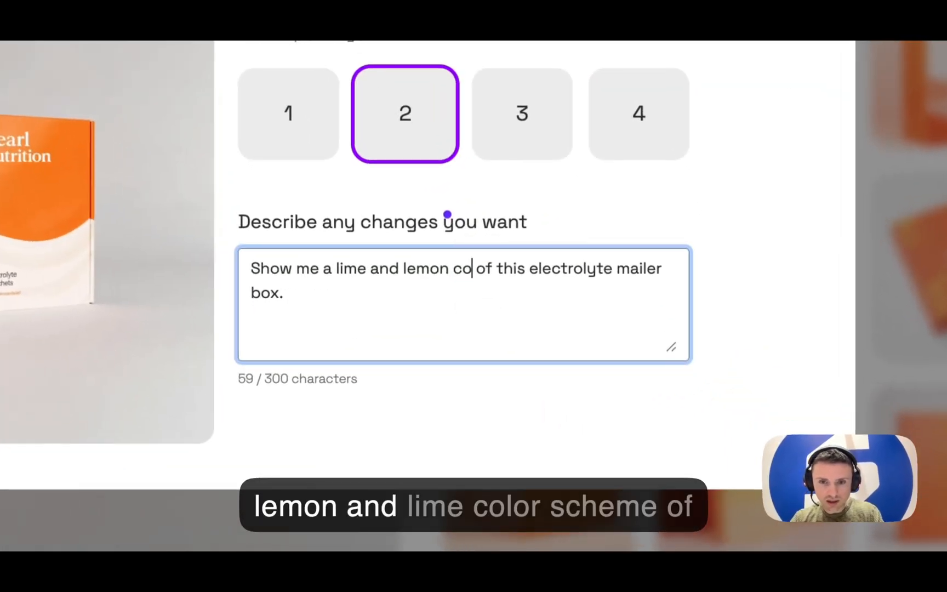
pyautogui.write('lour scheme')
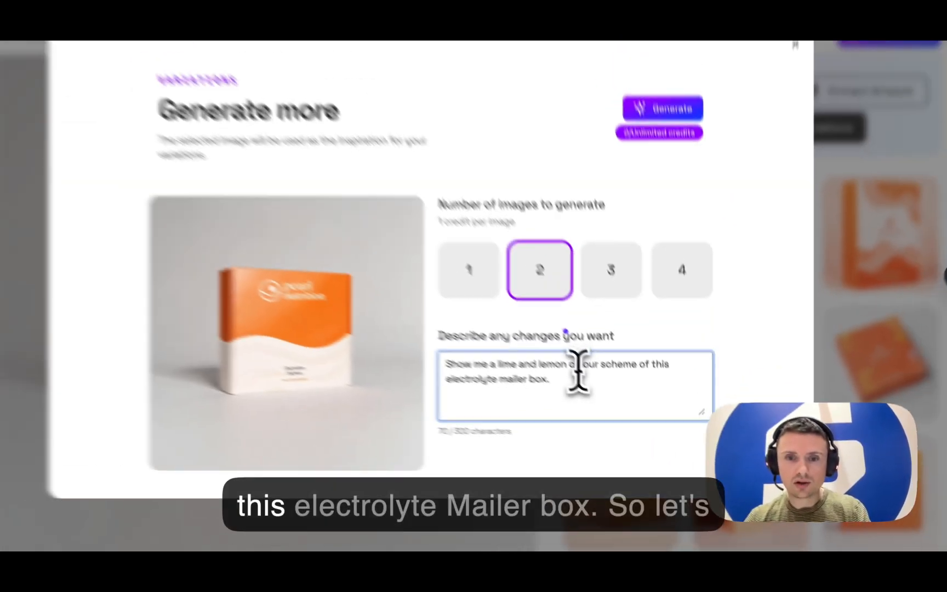
pyautogui.scroll(-3, 581, 419)
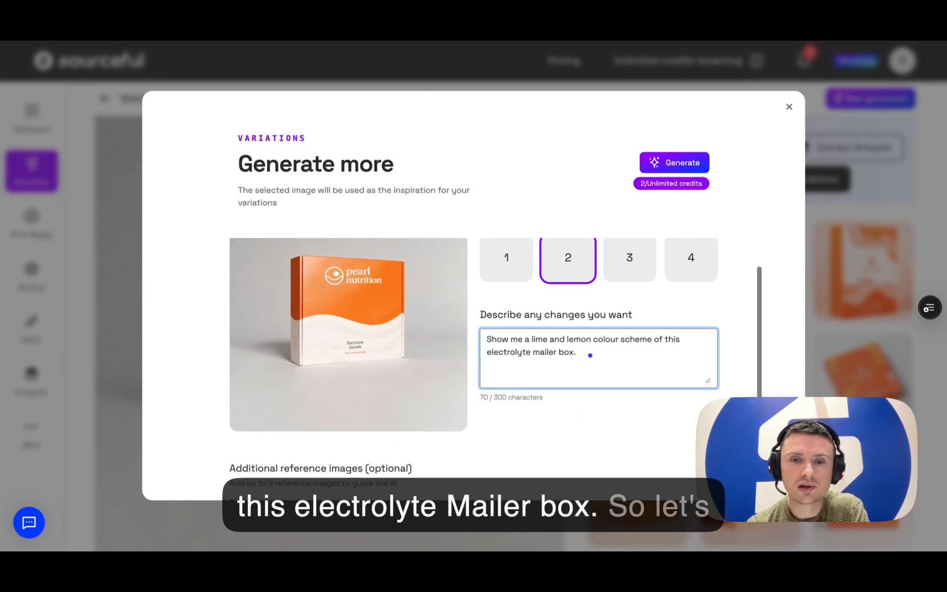
pyautogui.scroll(1, 585, 423)
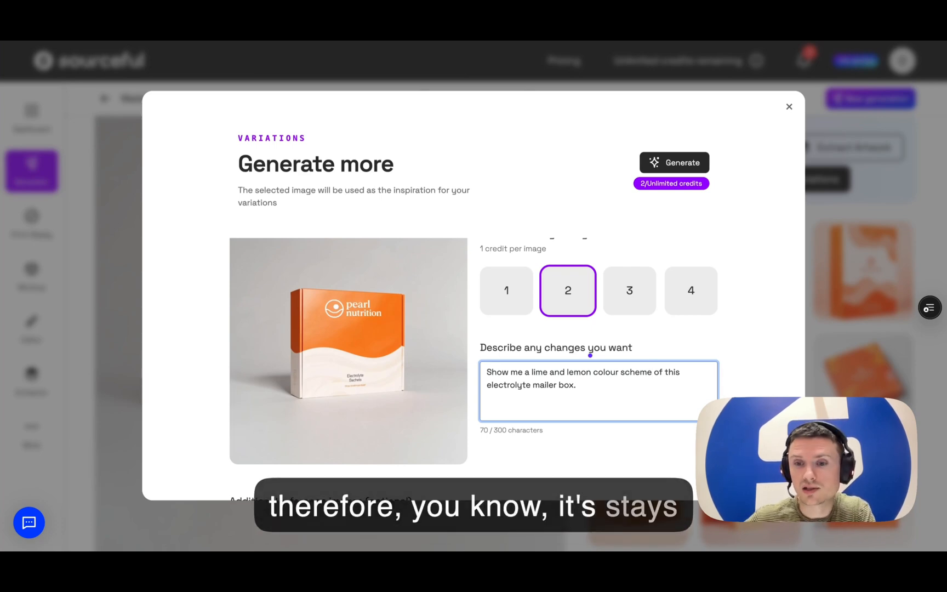
pyautogui.click(684, 168)
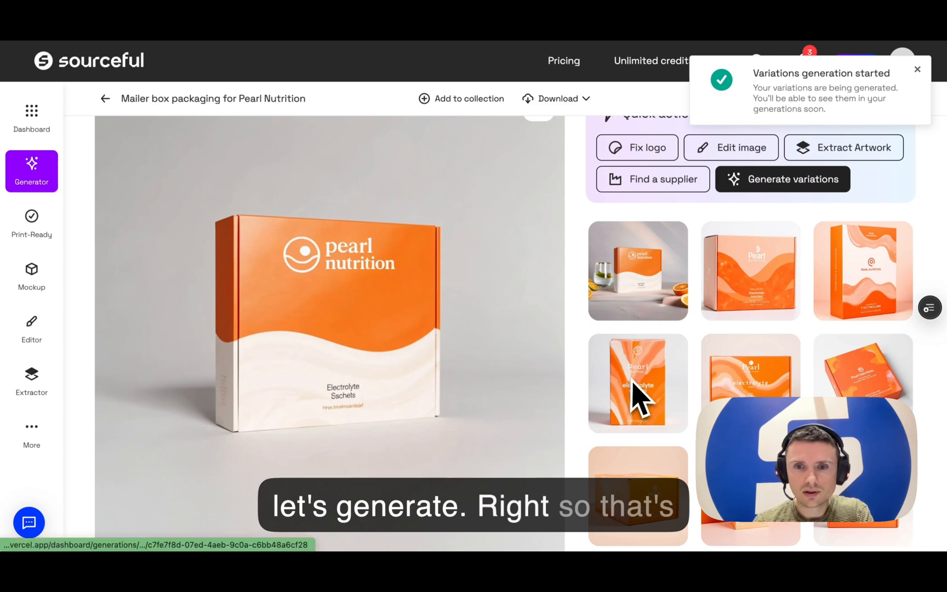
# Open the first new green-and-cream variation at the end of the generations and look over its design
pyautogui.scroll(-10, 638, 395)
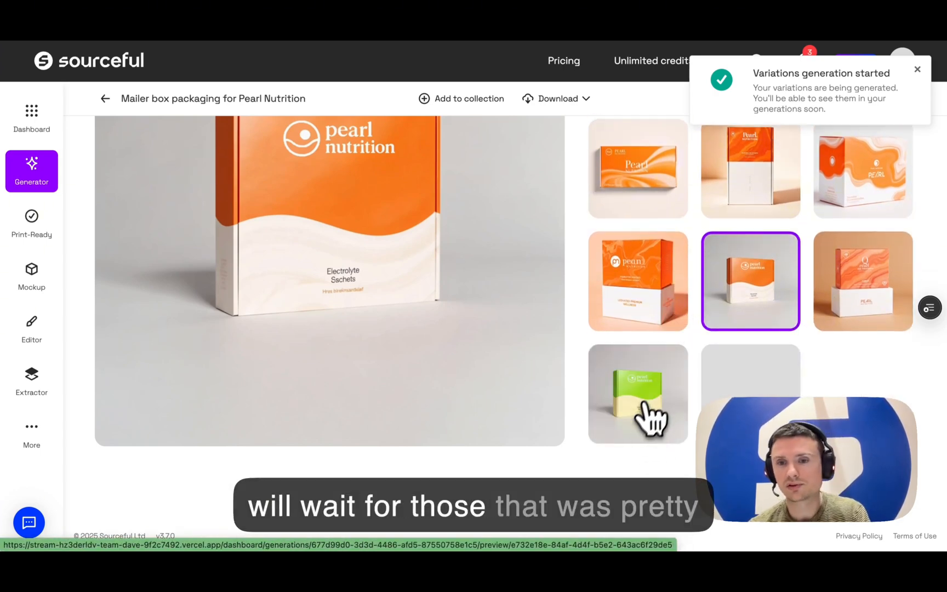
pyautogui.click(655, 394)
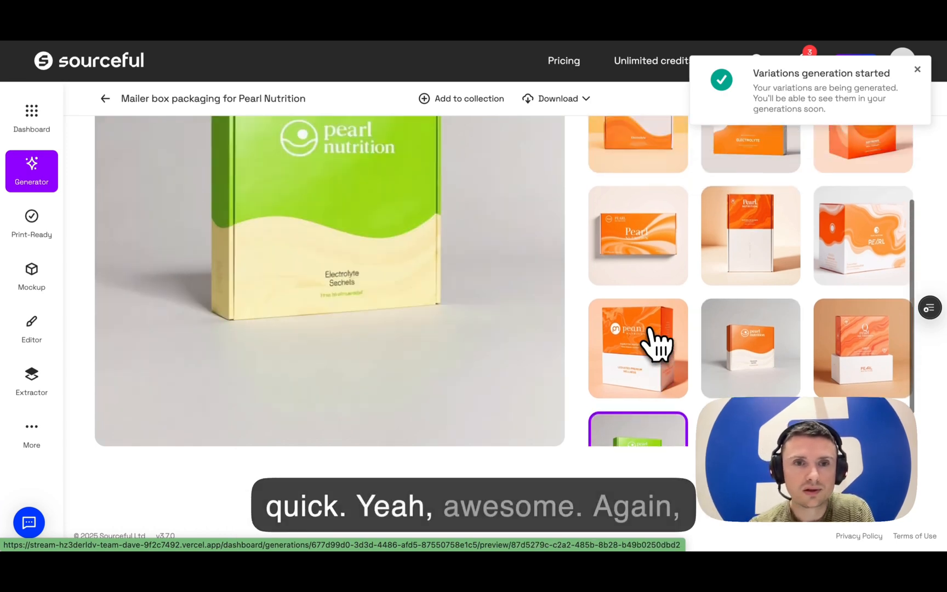
pyautogui.scroll(1, 649, 330)
pyautogui.scroll(-2, 649, 330)
pyautogui.scroll(2, 469, 323)
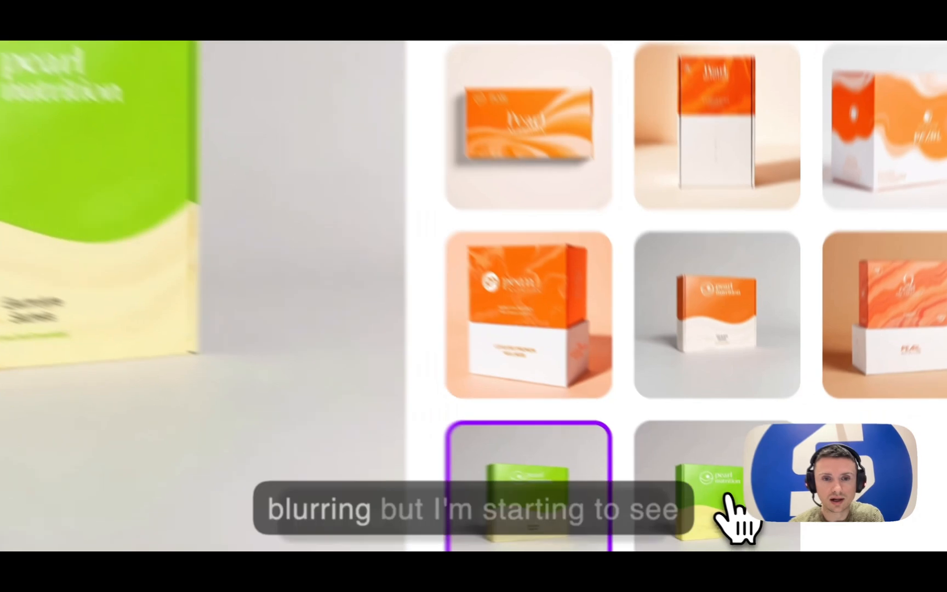
# Open the second new variation, with the green and yellow wave, and check how closely it follows the original design
pyautogui.click(712, 523)
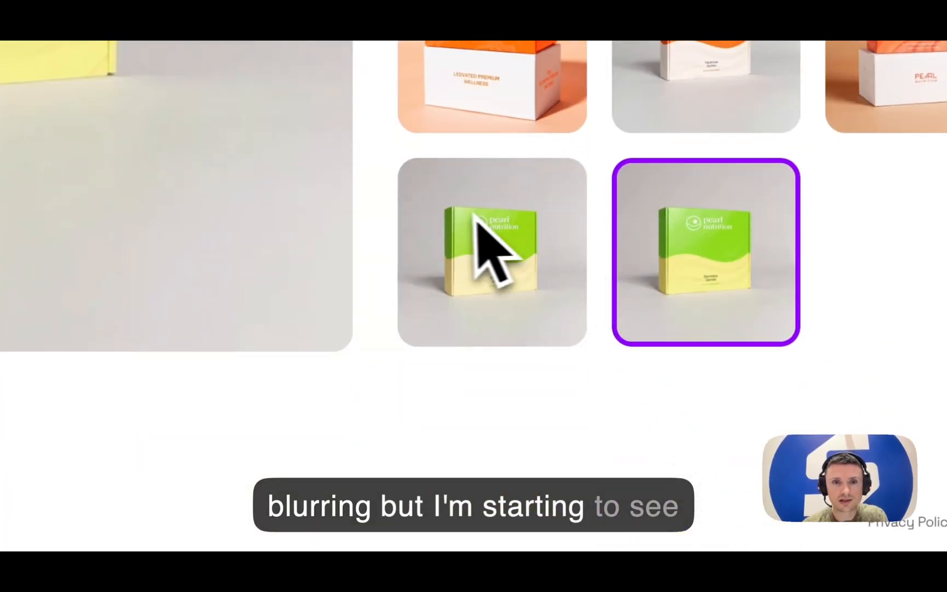
pyautogui.scroll(3, 471, 222)
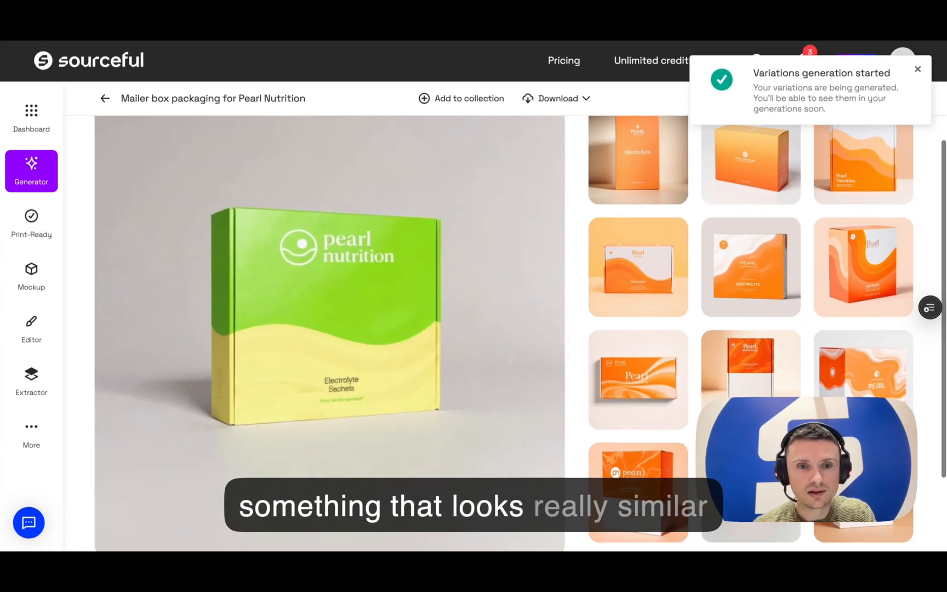
pyautogui.scroll(-3, 486, 350)
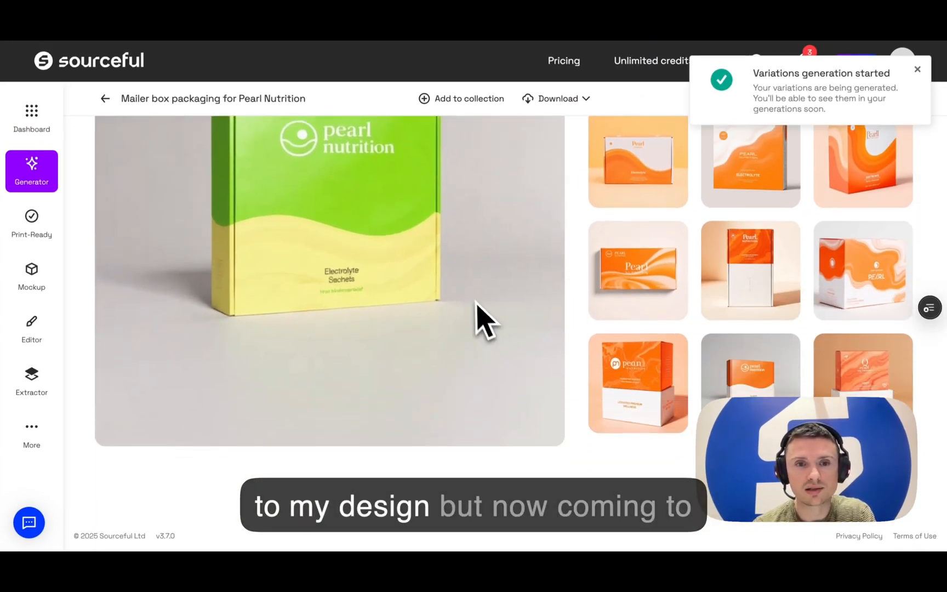
pyautogui.scroll(3, 477, 304)
pyautogui.scroll(-3, 477, 304)
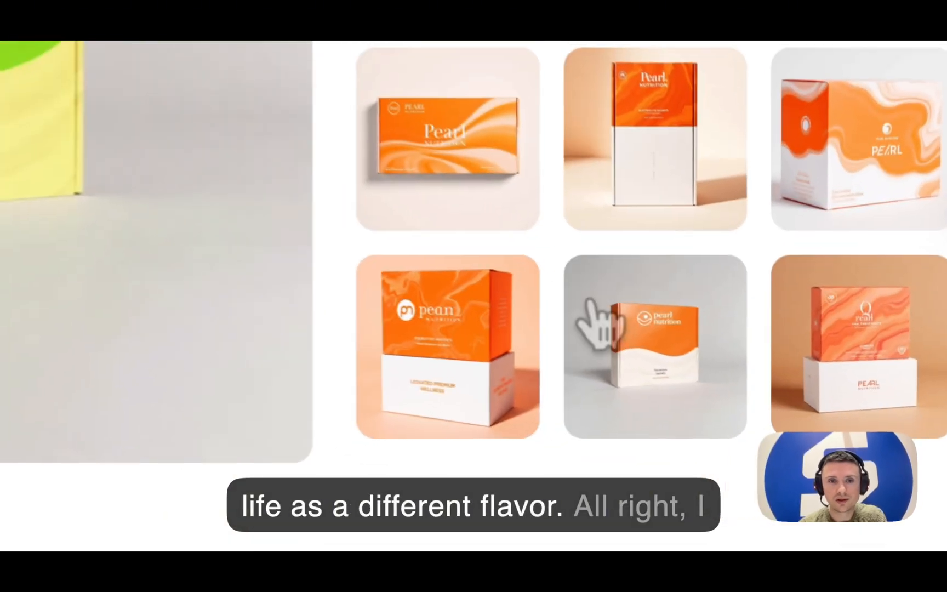
# Reopen the original orange wave box on the grey background and review it
pyautogui.click(713, 360)
pyautogui.scroll(-2, 701, 344)
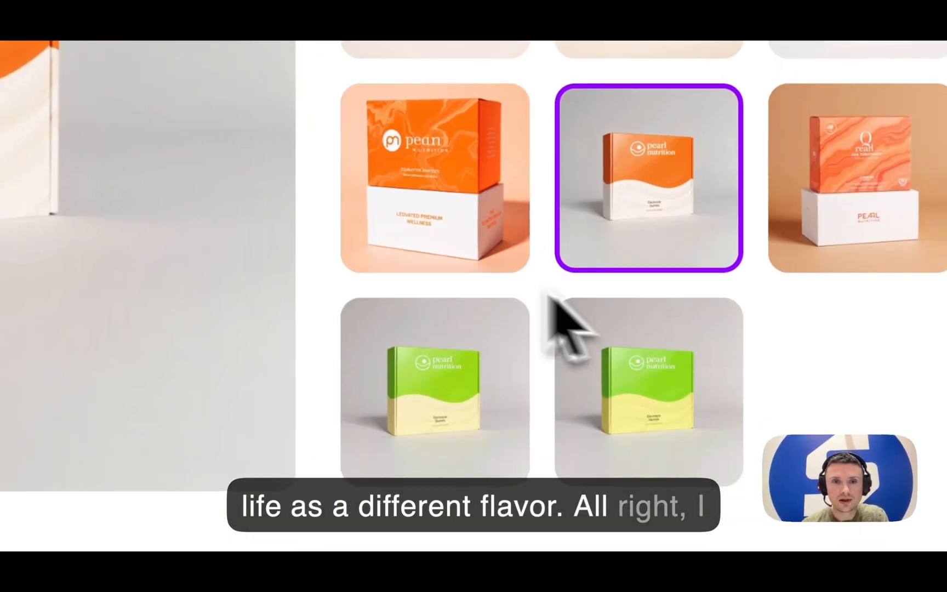
pyautogui.scroll(10, 627, 316)
pyautogui.scroll(5, 411, 245)
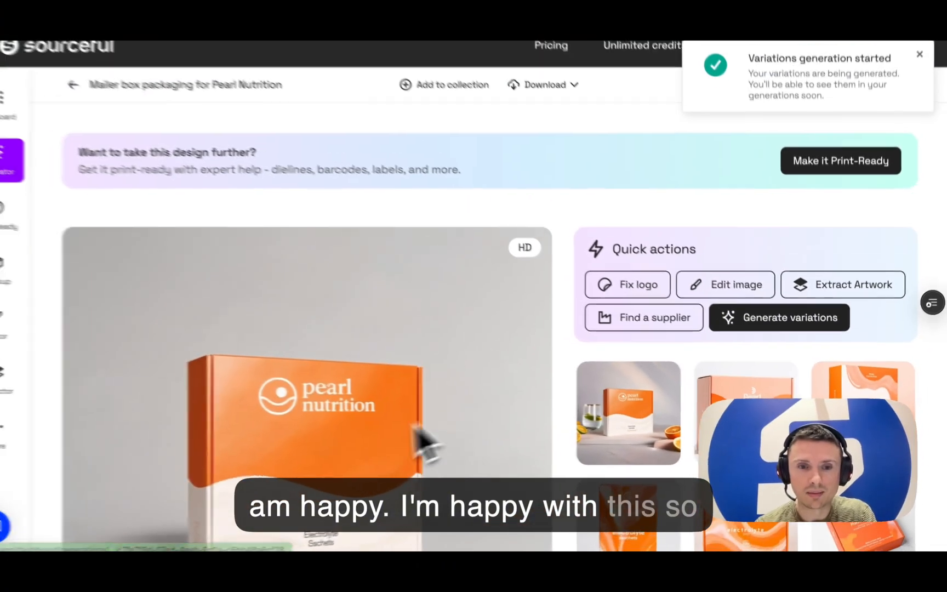
pyautogui.scroll(-2, 411, 430)
pyautogui.scroll(-1, 390, 468)
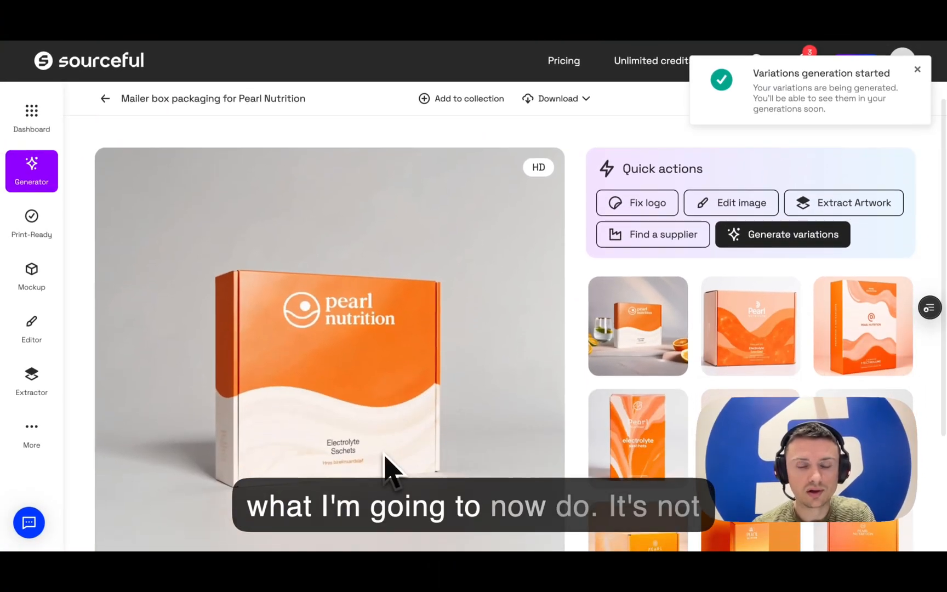
pyautogui.scroll(1, 450, 447)
pyautogui.scroll(-2, 449, 447)
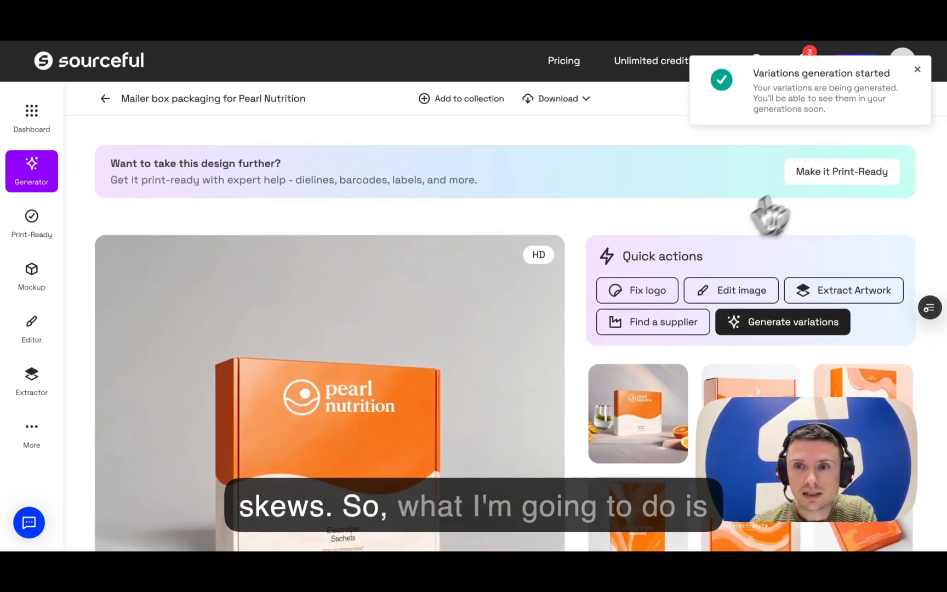
# Open the Print-Ready services for the orange box and examine the logo, label and packaging offers with their prices and turnaround times
pyautogui.click(817, 174)
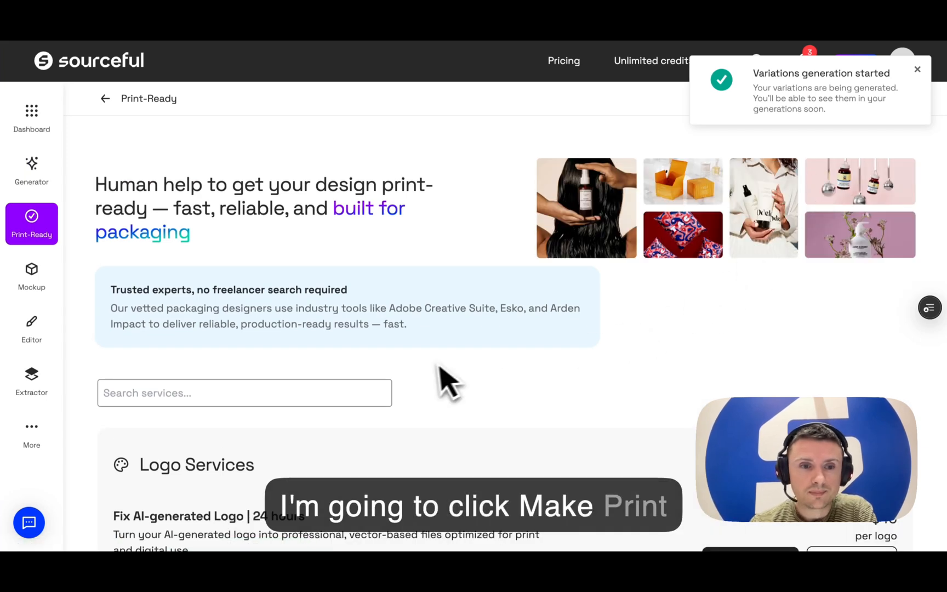
pyautogui.scroll(-2, 429, 376)
pyautogui.scroll(2, 433, 381)
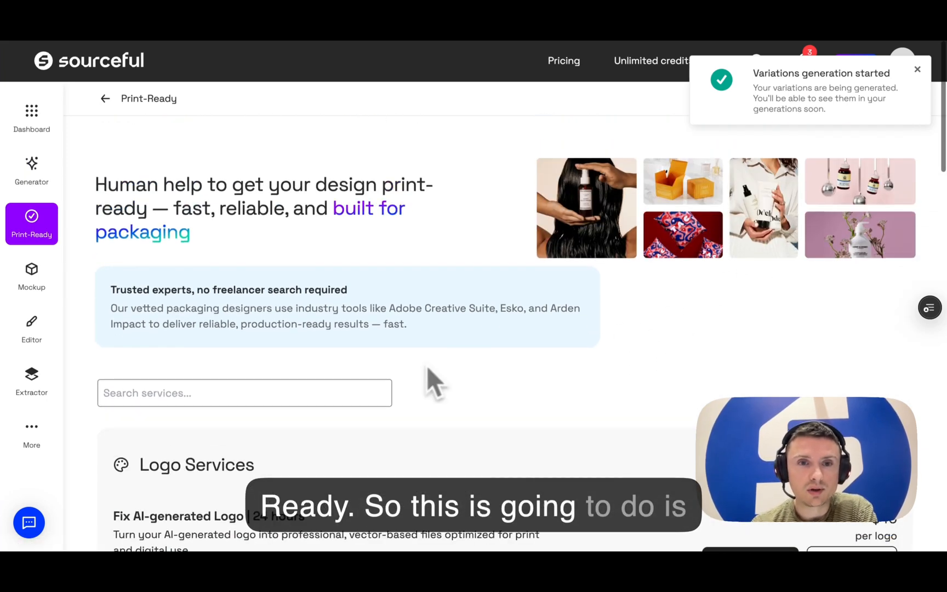
pyautogui.scroll(-1, 499, 355)
pyautogui.scroll(-5, 501, 358)
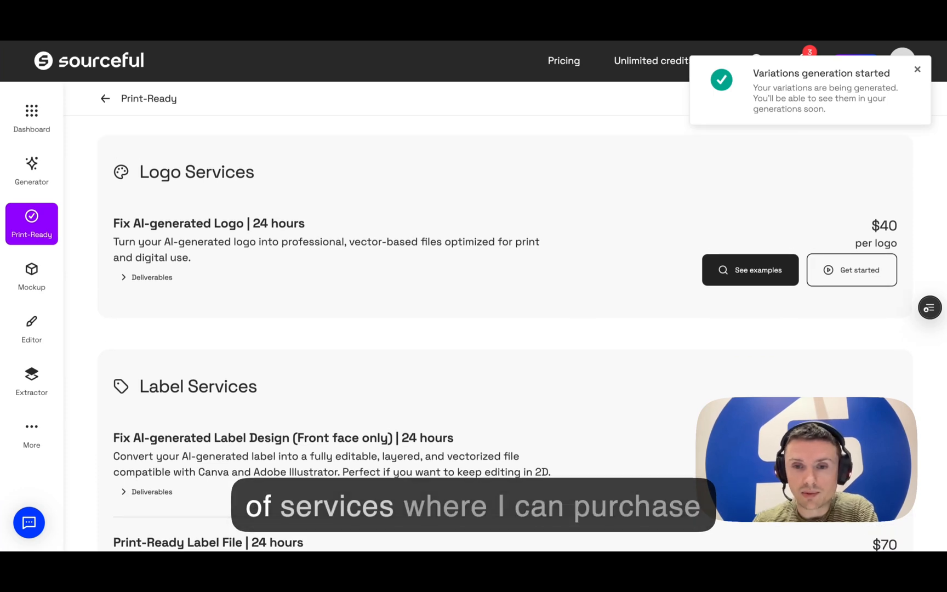
pyautogui.scroll(-5, 488, 328)
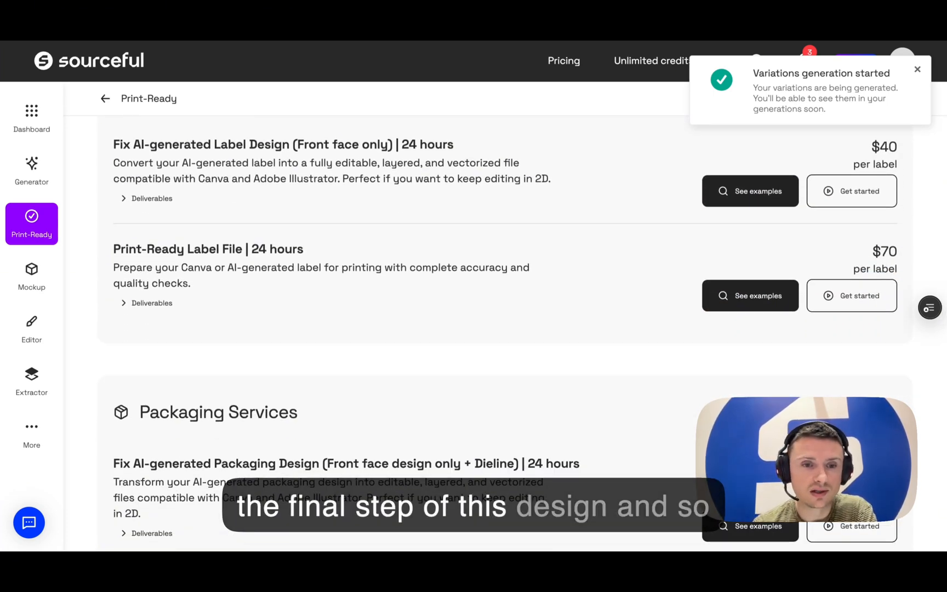
pyautogui.scroll(-5, 432, 362)
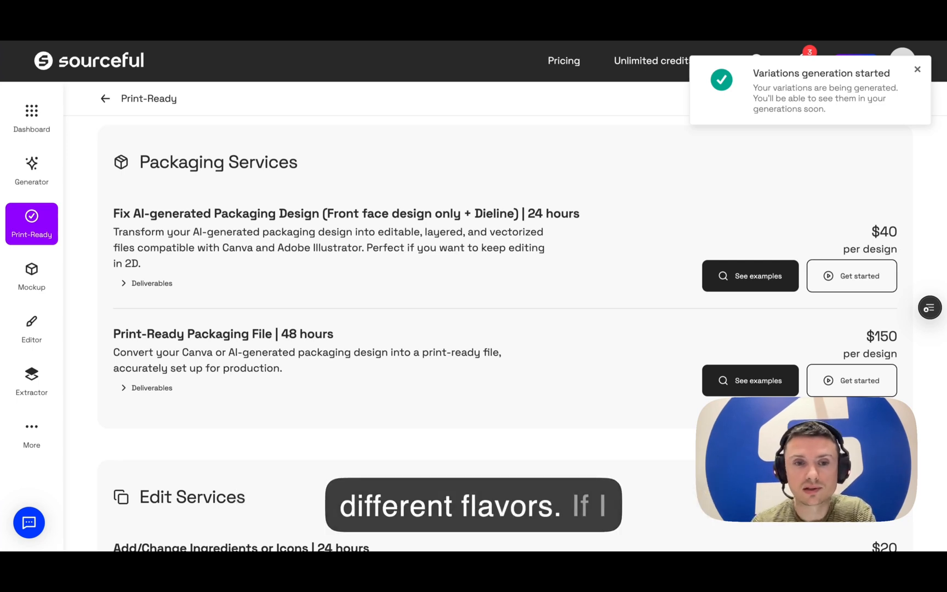
pyautogui.scroll(-1, 347, 306)
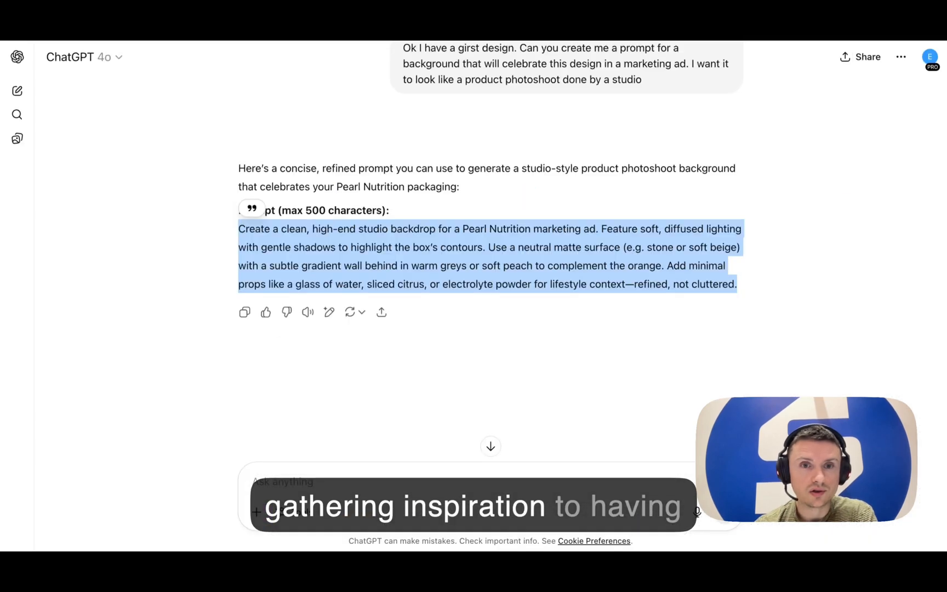
# Switch from the ChatGPT prompt to Sourceful and review the edited box image with the citrus background
pyautogui.click(419, 229)
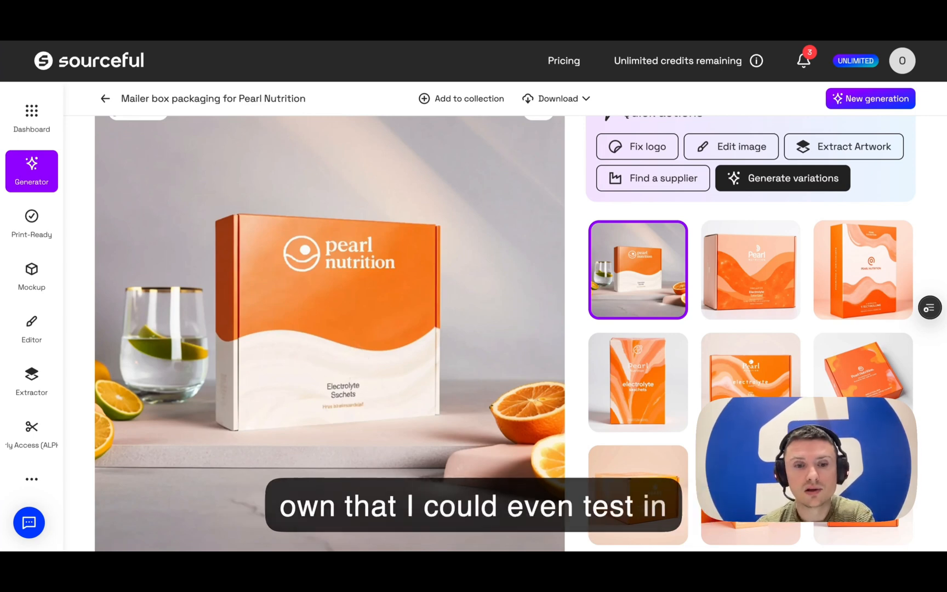
pyautogui.scroll(1, 520, 329)
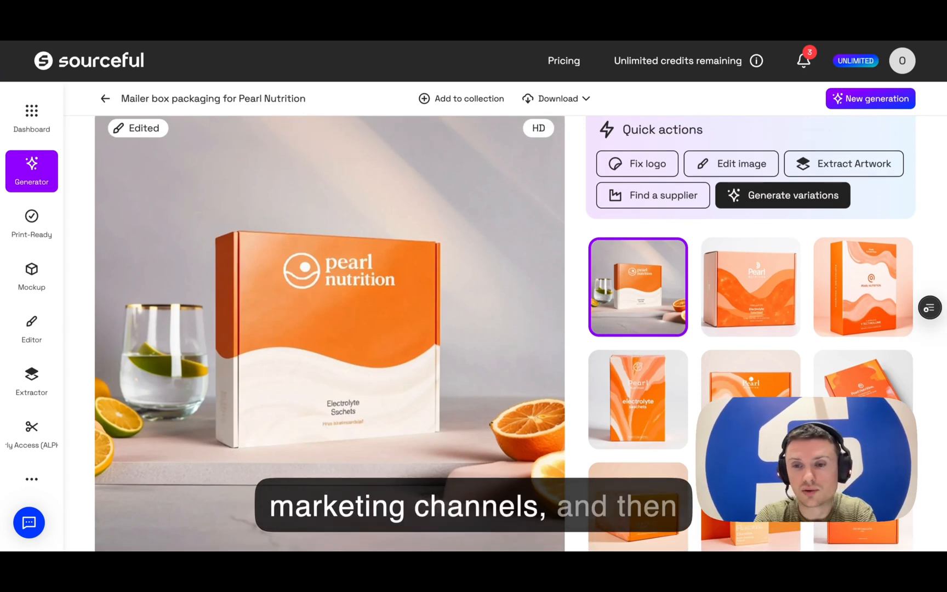